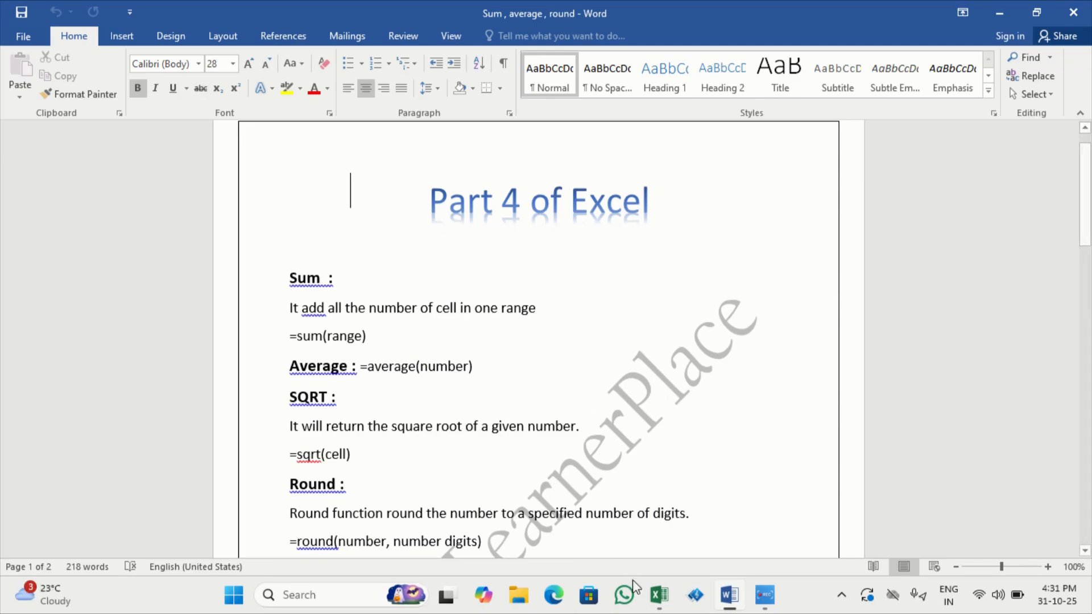
Switch to the Excel workbook and total the Rang 1 values C2:C17 in cell C18 with the SUM function.
left_click(660, 595)
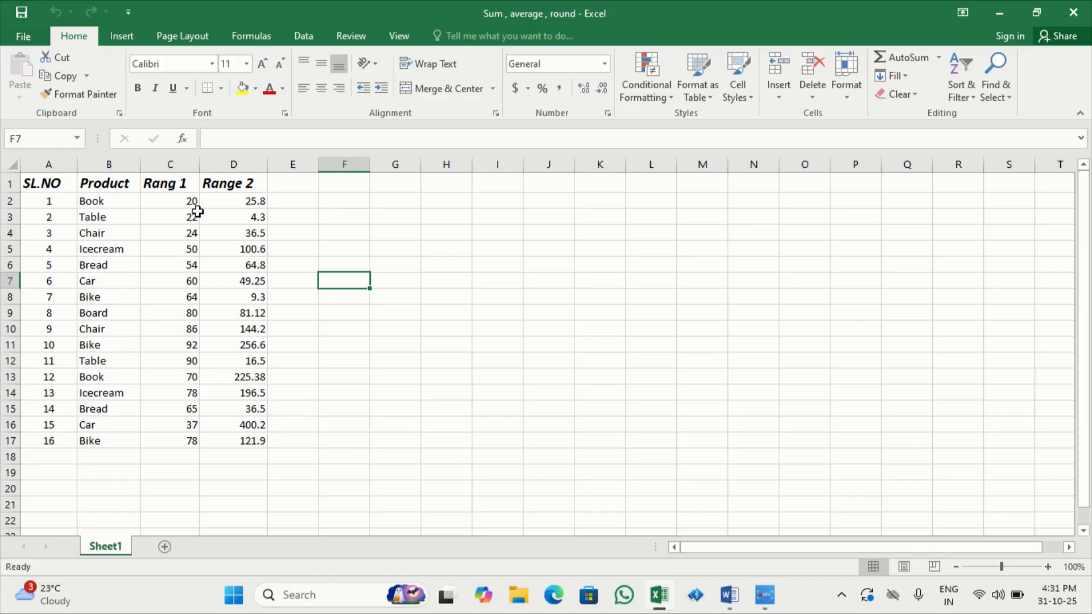
left_click(182, 456)
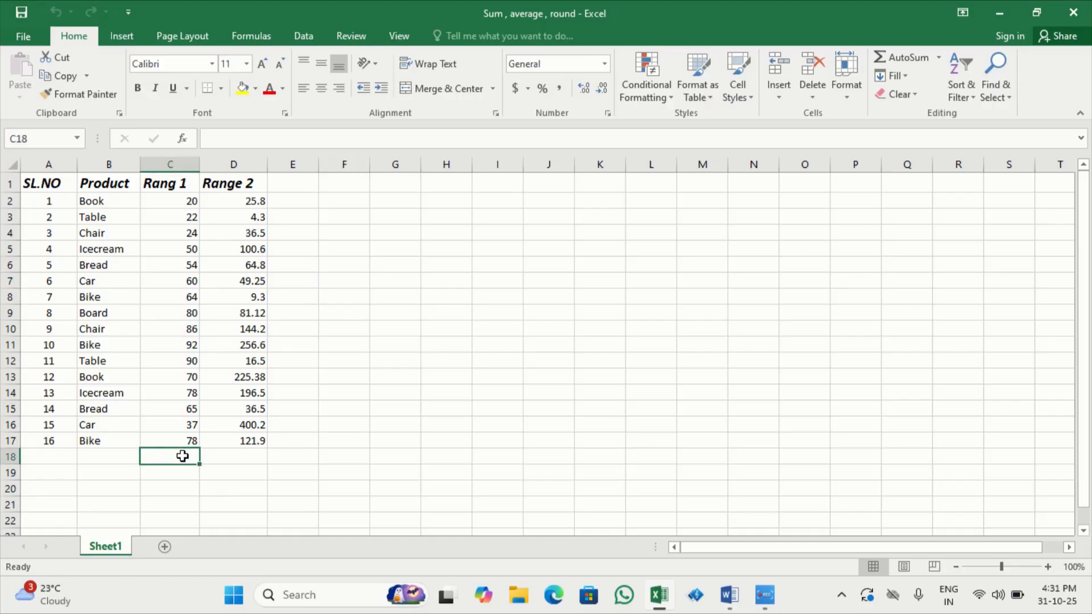
type("=s")
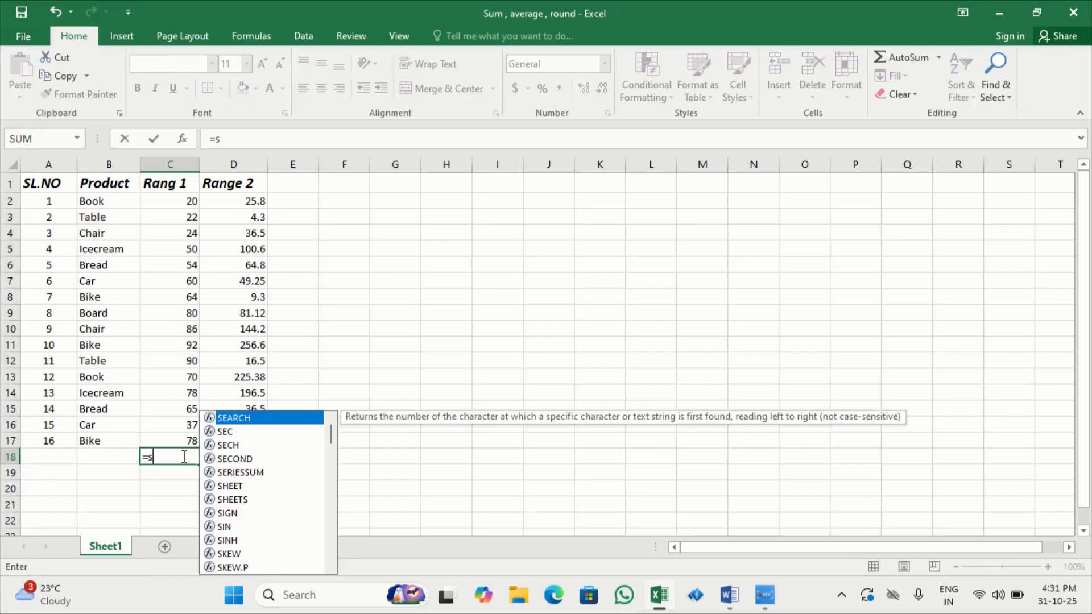
type("um")
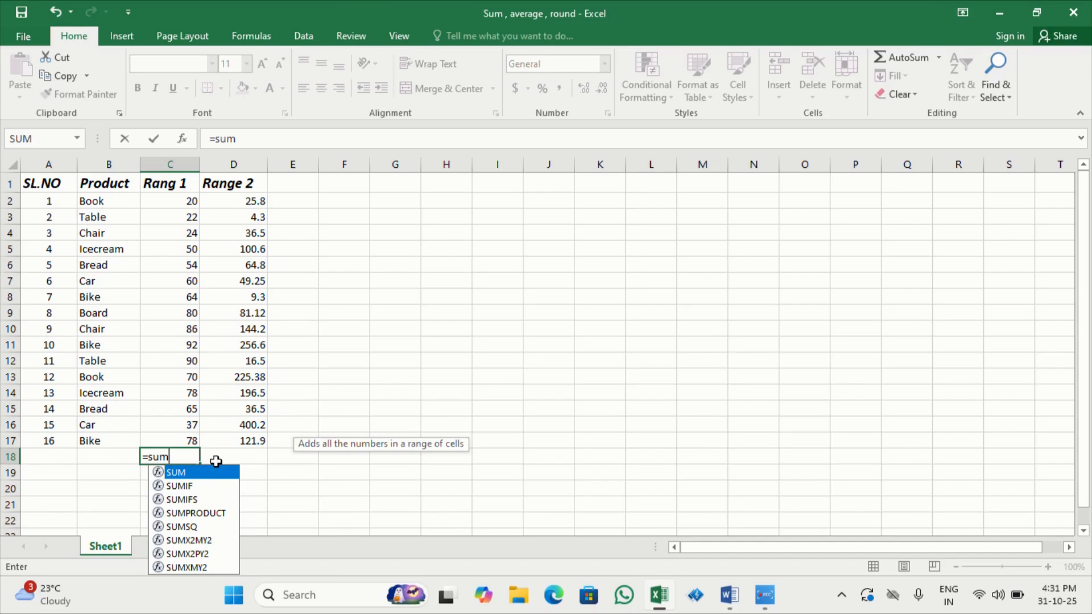
key("Tab")
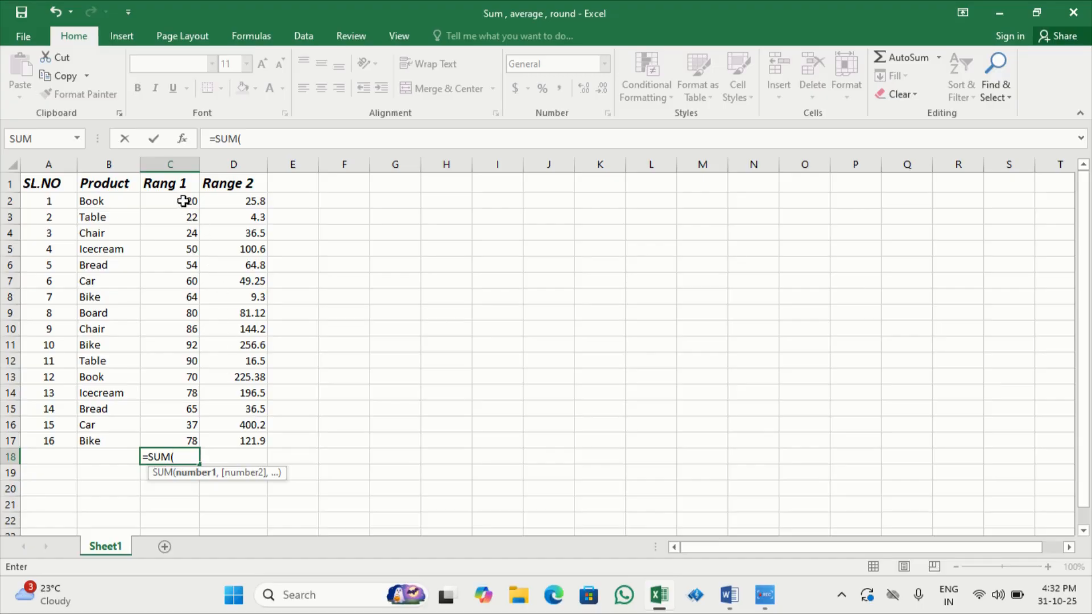
left_click_drag(183, 200, 176, 442)
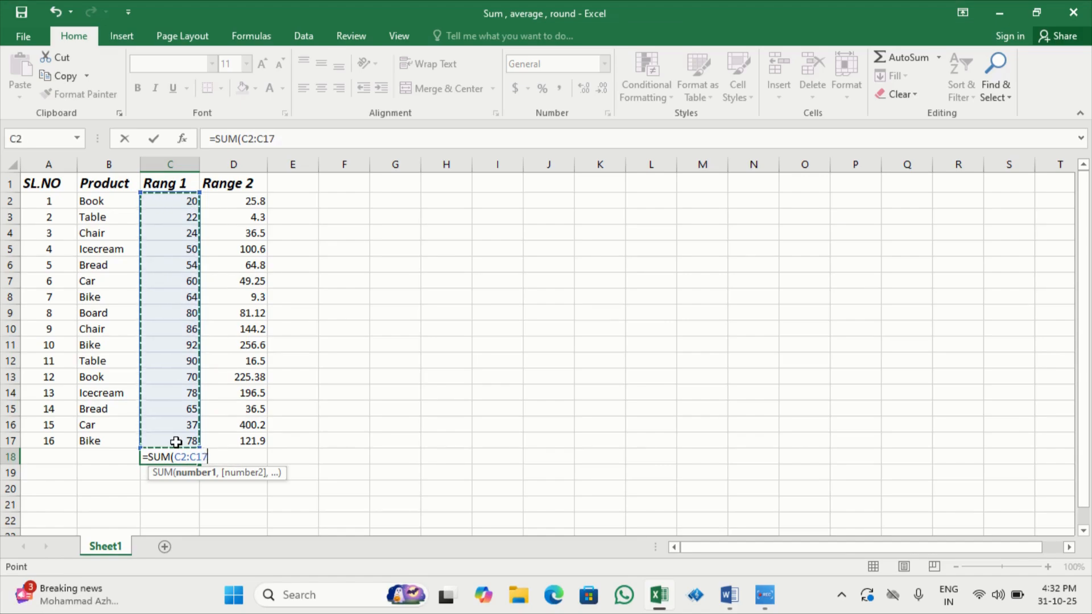
key("Return")
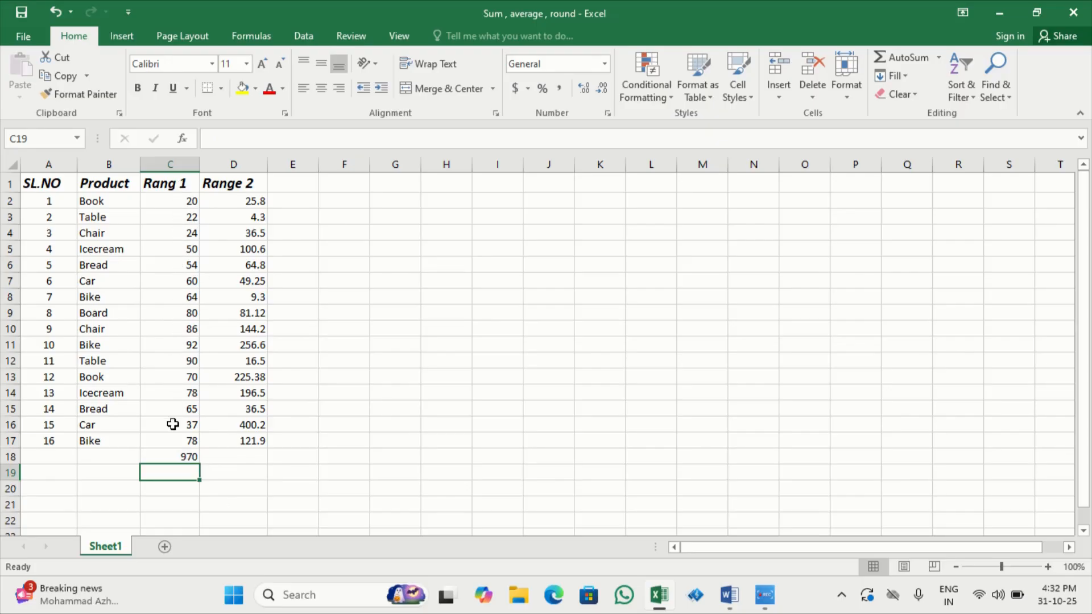
Total the Range 2 values D2:D17 in cell D18 with AutoSum.
left_click(232, 457)
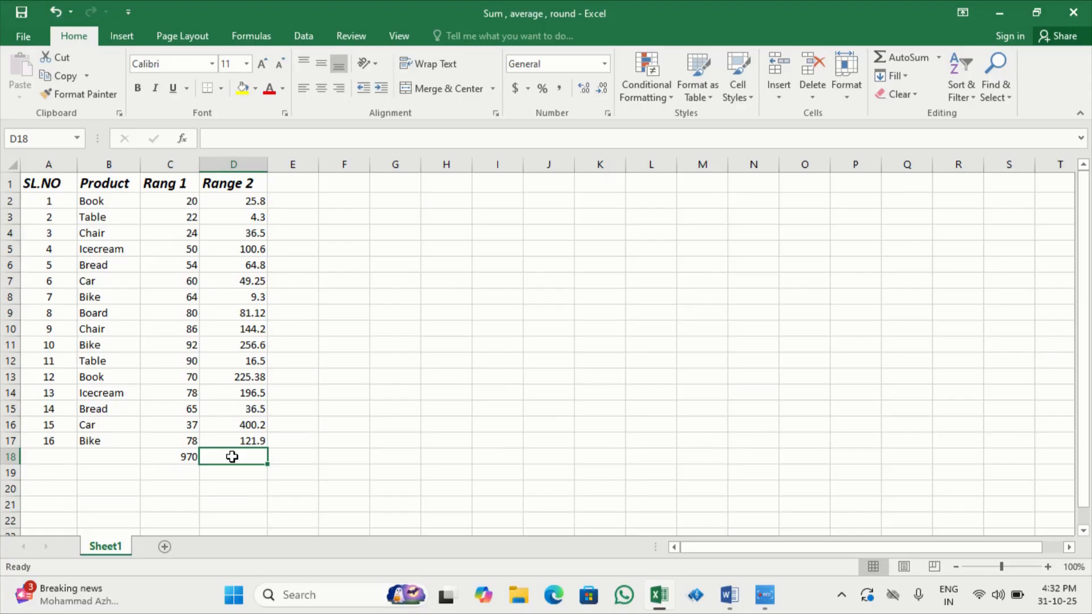
key("alt+equal")
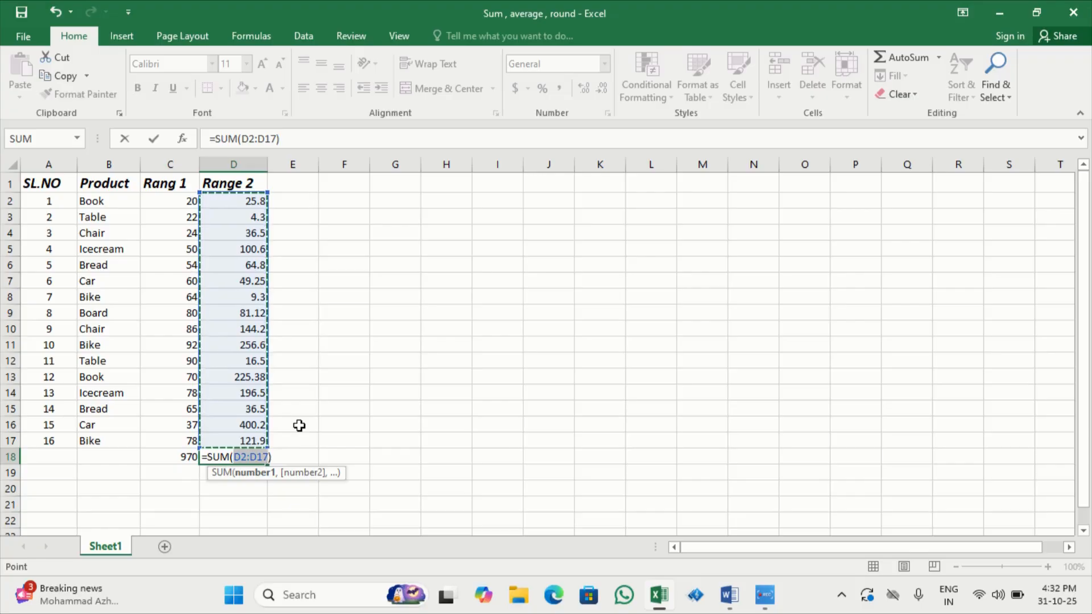
key("Return")
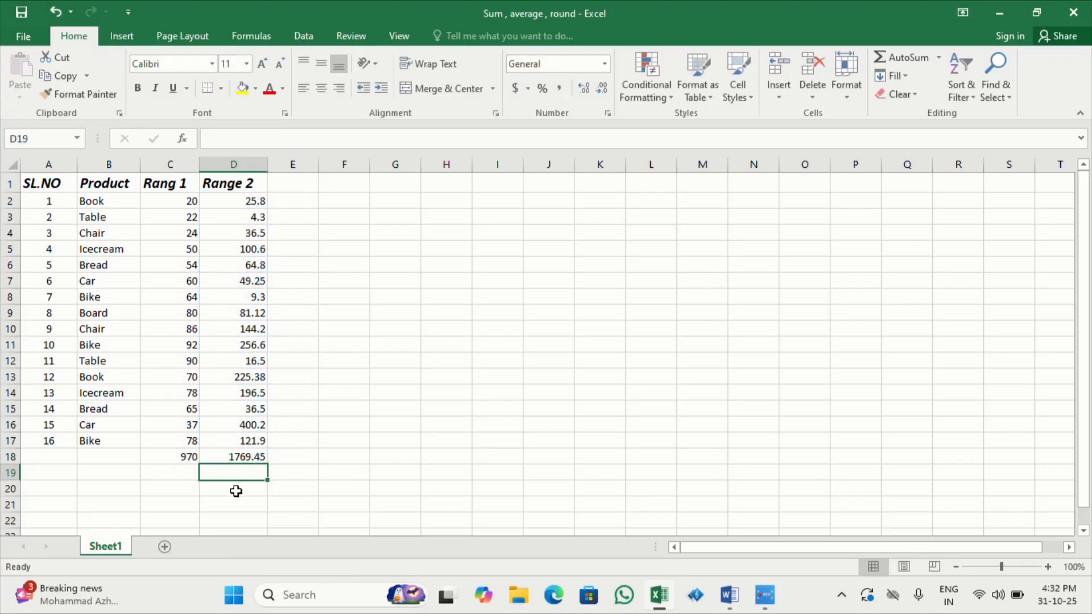
Enter a SUM formula in cell C20 that adds both ranges, C2:C17 and D2:D17.
left_click(188, 486)
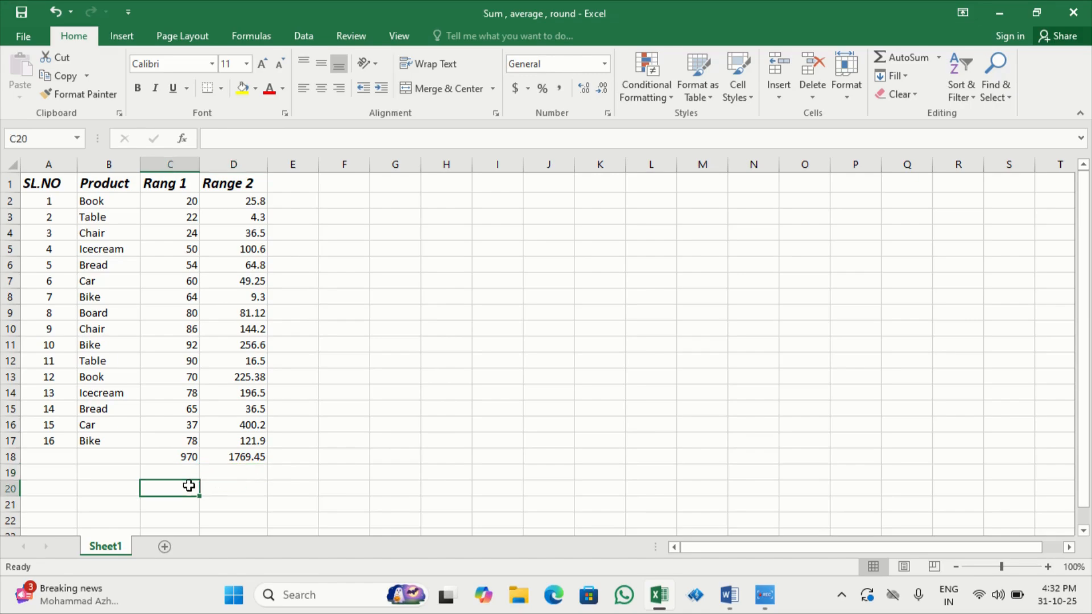
type("=s")
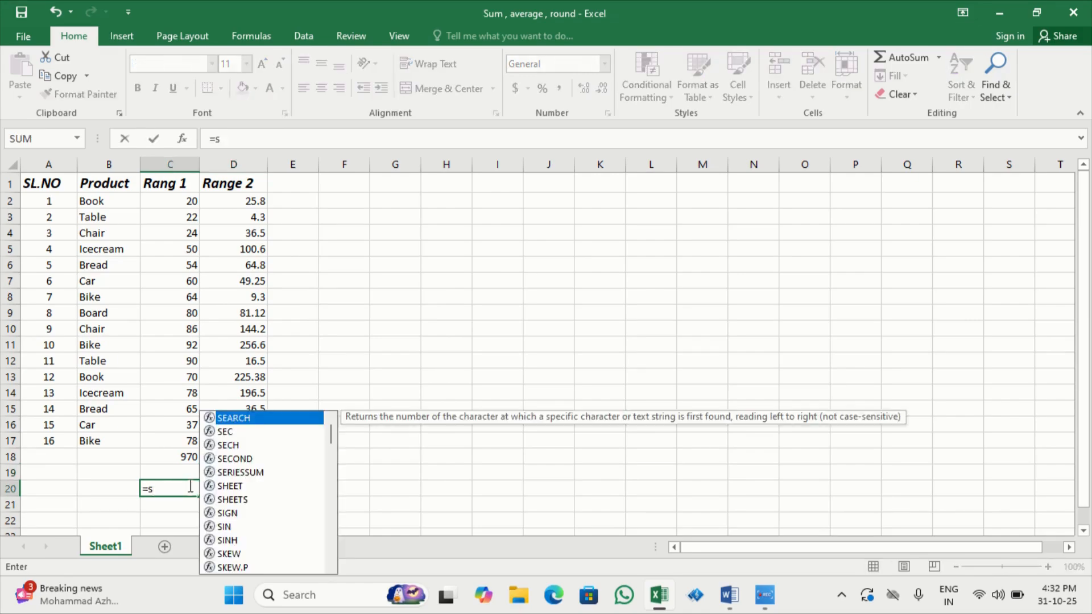
type("u")
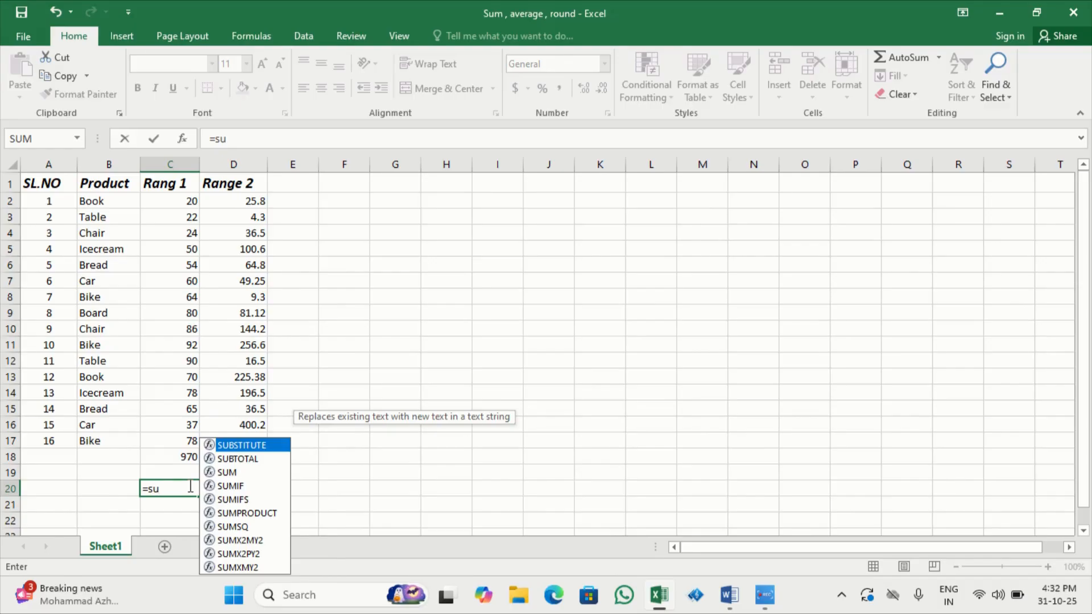
type("m")
key("Tab")
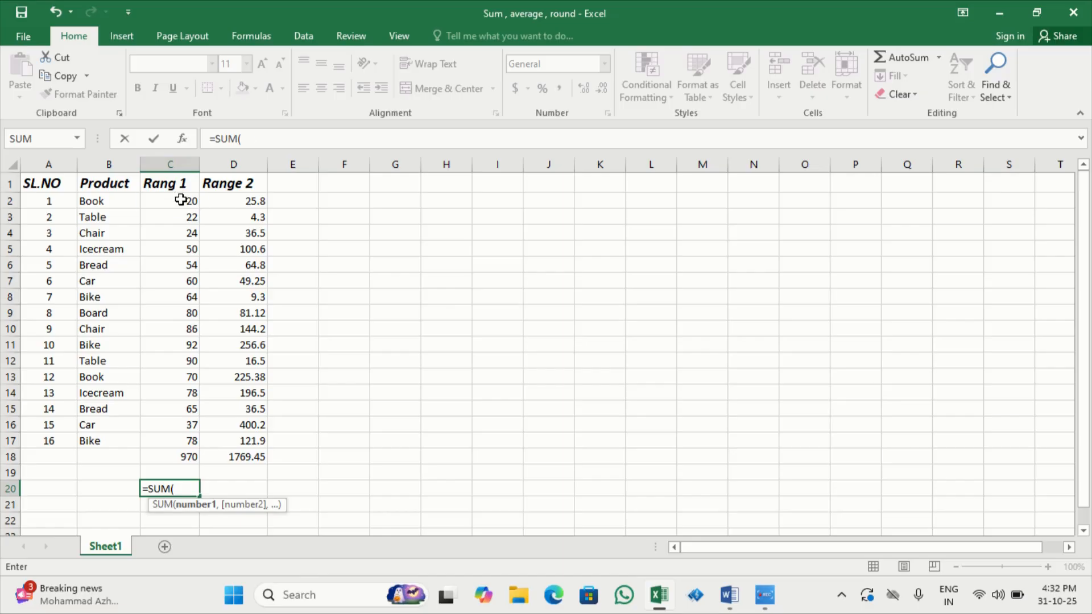
left_click_drag(178, 201, 178, 435)
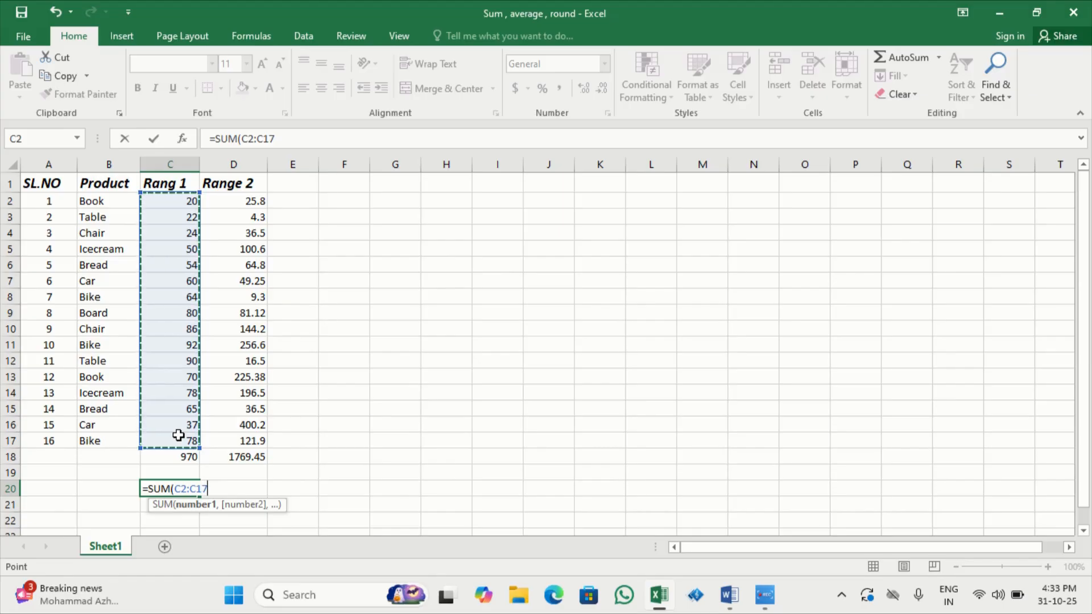
type(",")
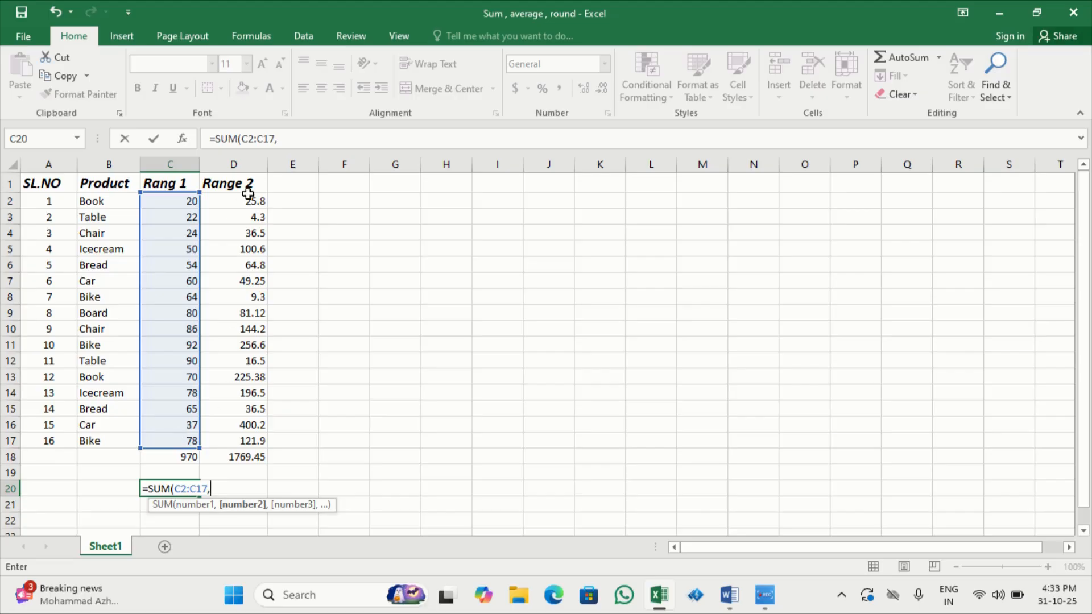
left_click_drag(248, 201, 250, 441)
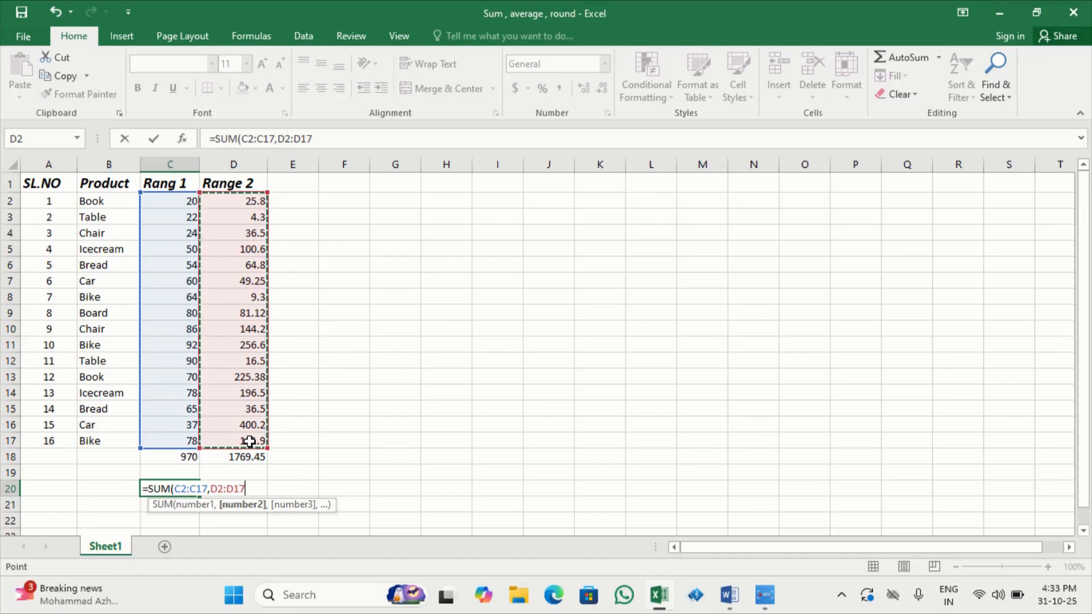
key("Return")
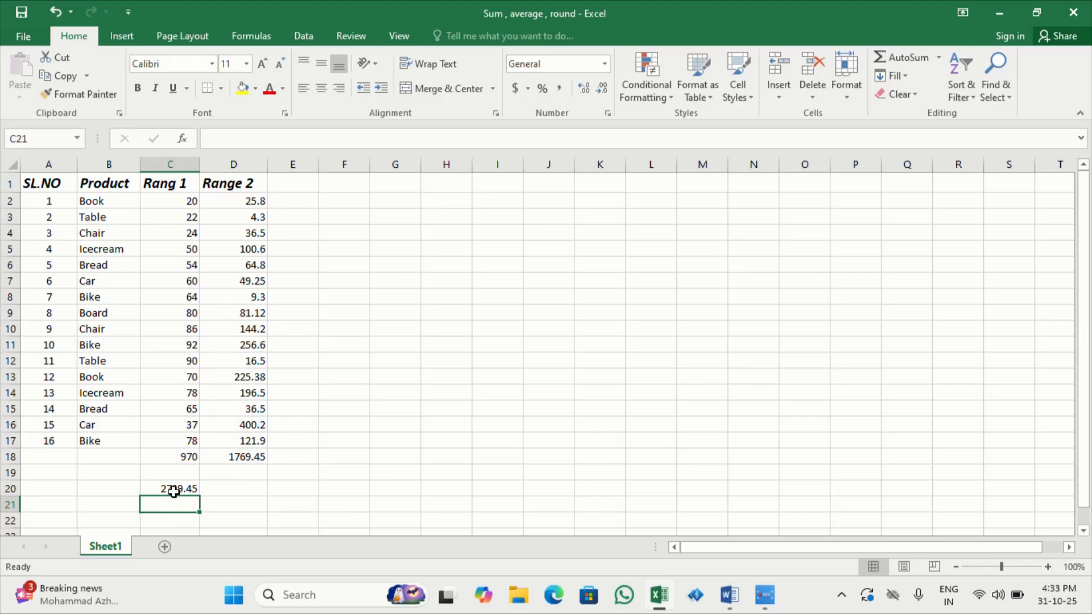
Add the two column totals C18:D18 in cell E18 with SUM, and clear that cell again.
left_click(296, 455)
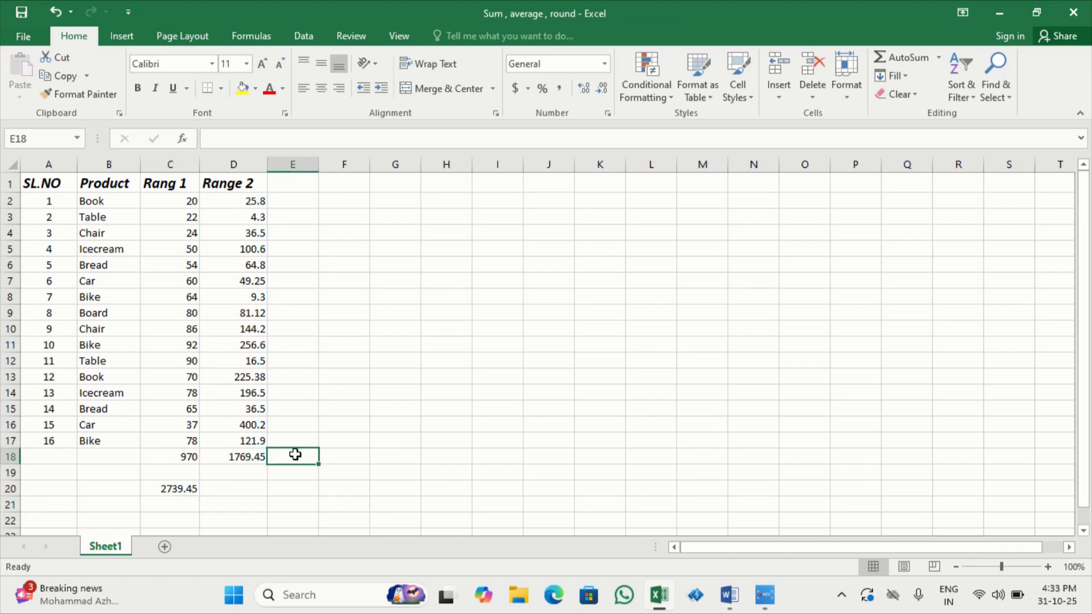
type("=sum")
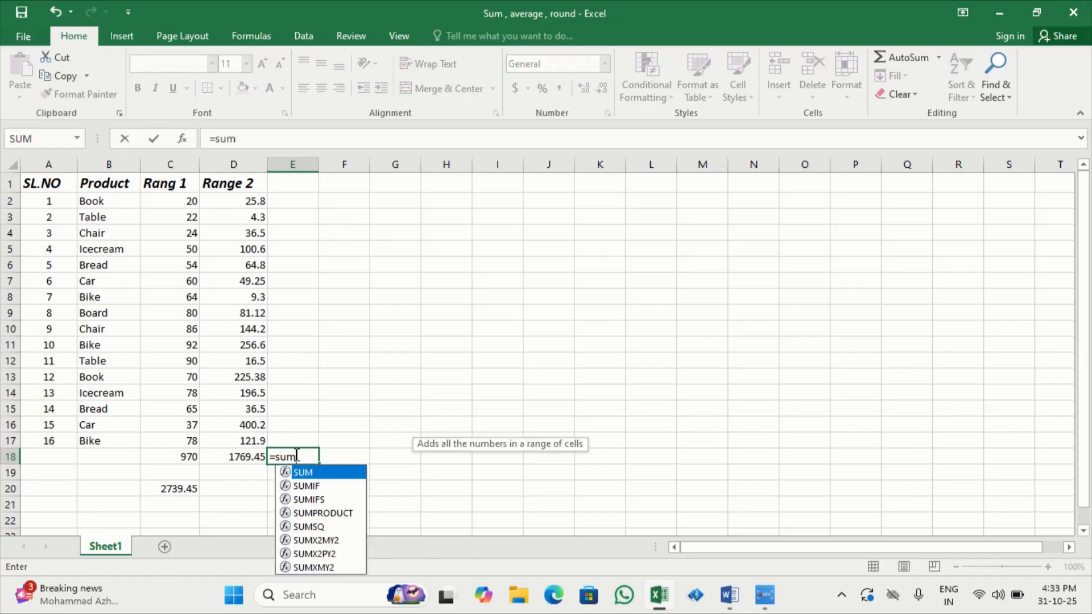
key("Tab")
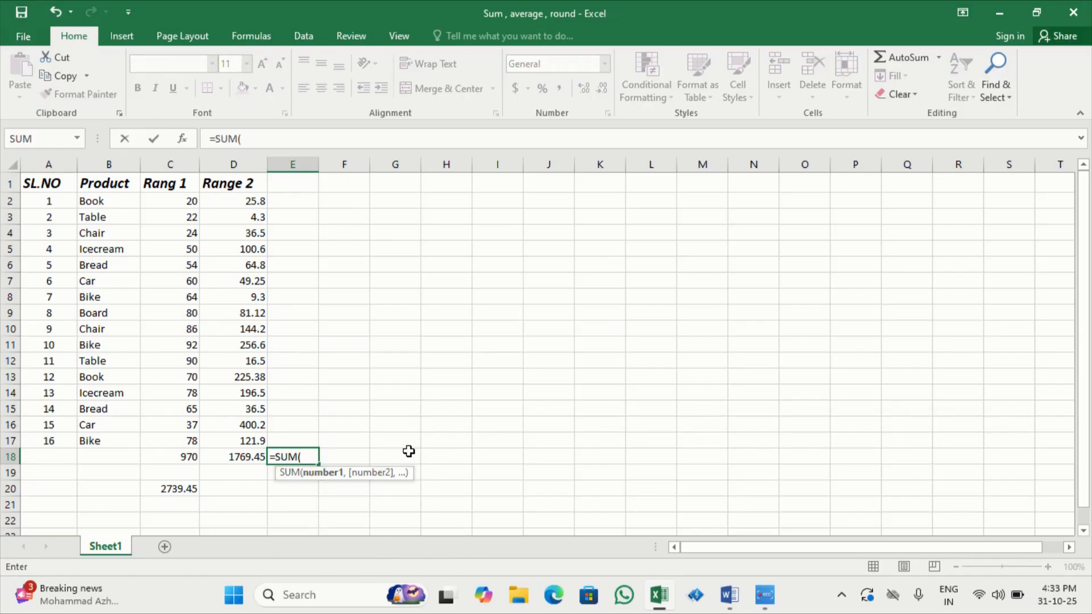
key("Left")
key("Left")
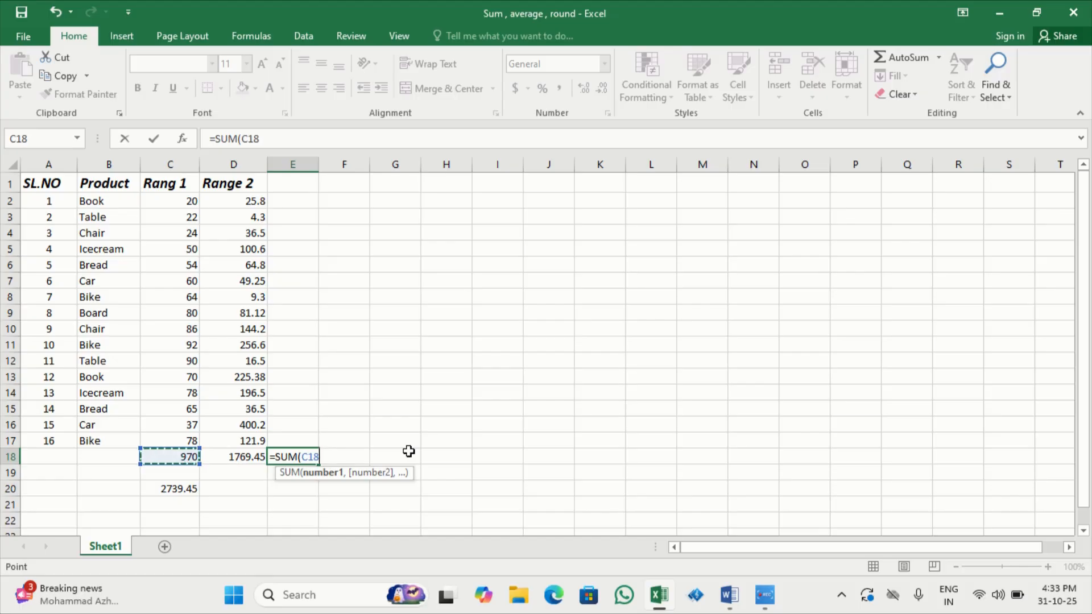
key("Right")
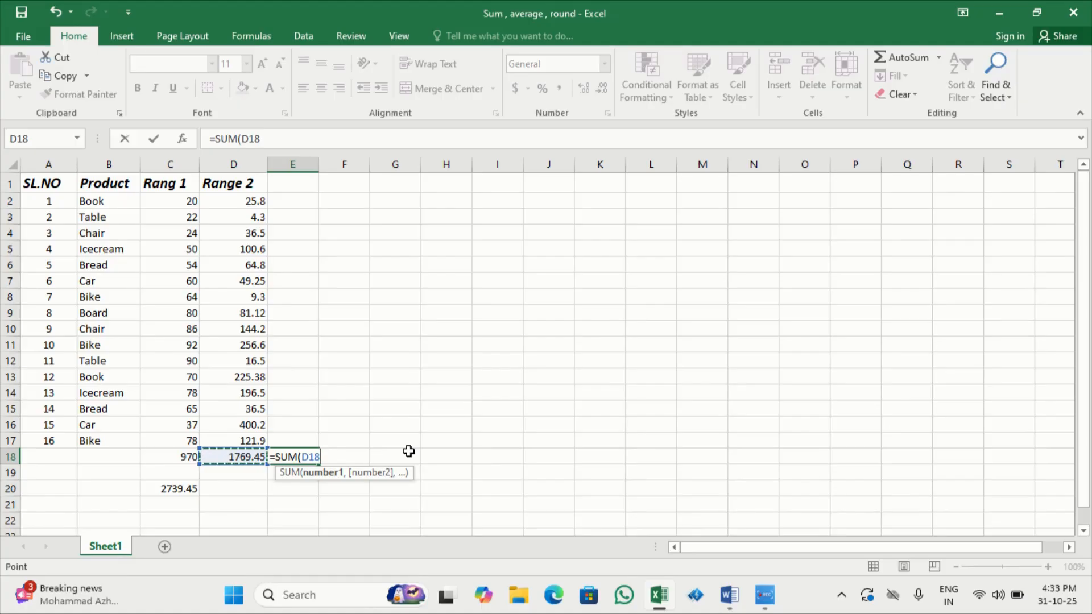
key("Left")
key("shift+Right")
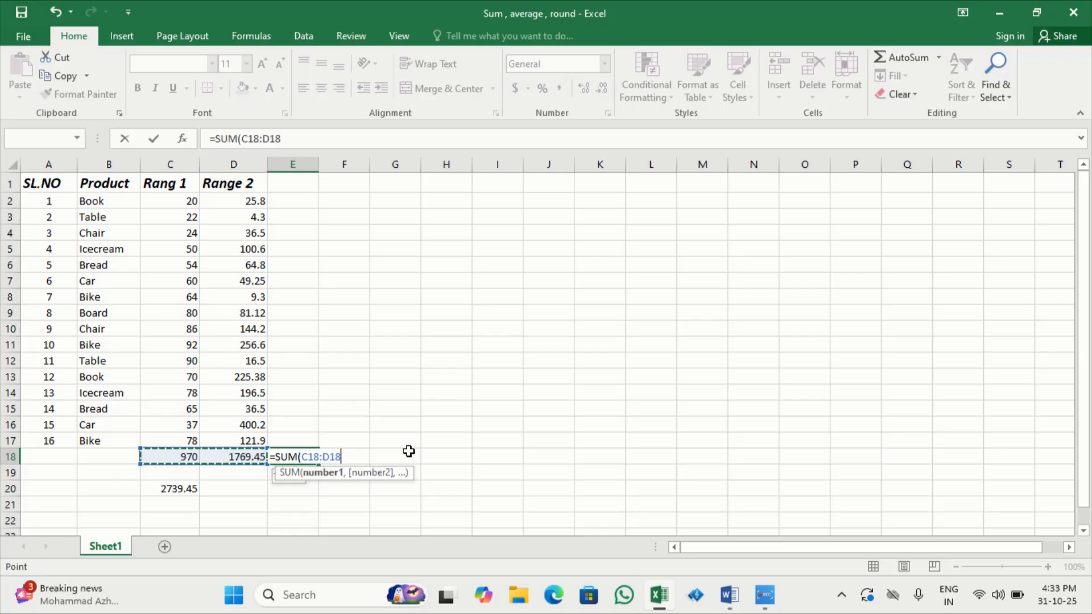
key("Return")
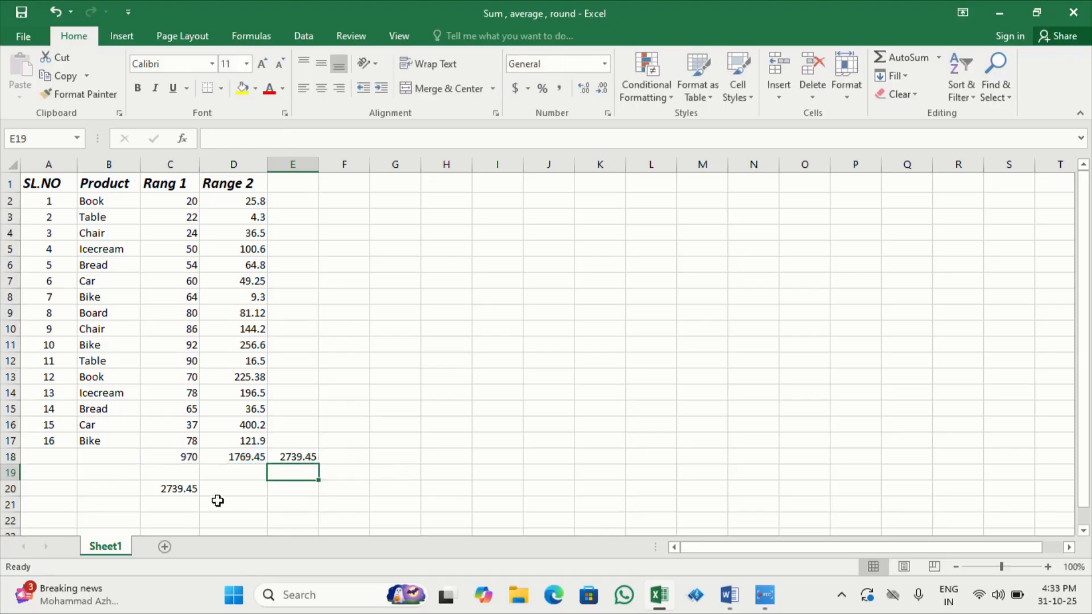
left_click(300, 456)
key("Delete")
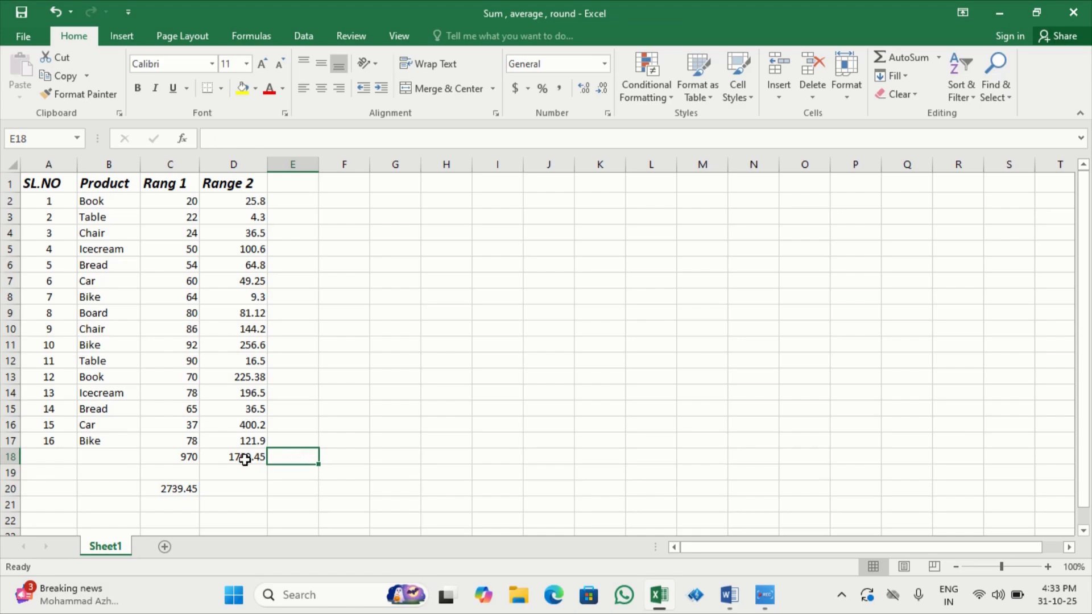
Consult the Average function's syntax in the Word notes and return to the Excel workbook.
left_click(726, 603)
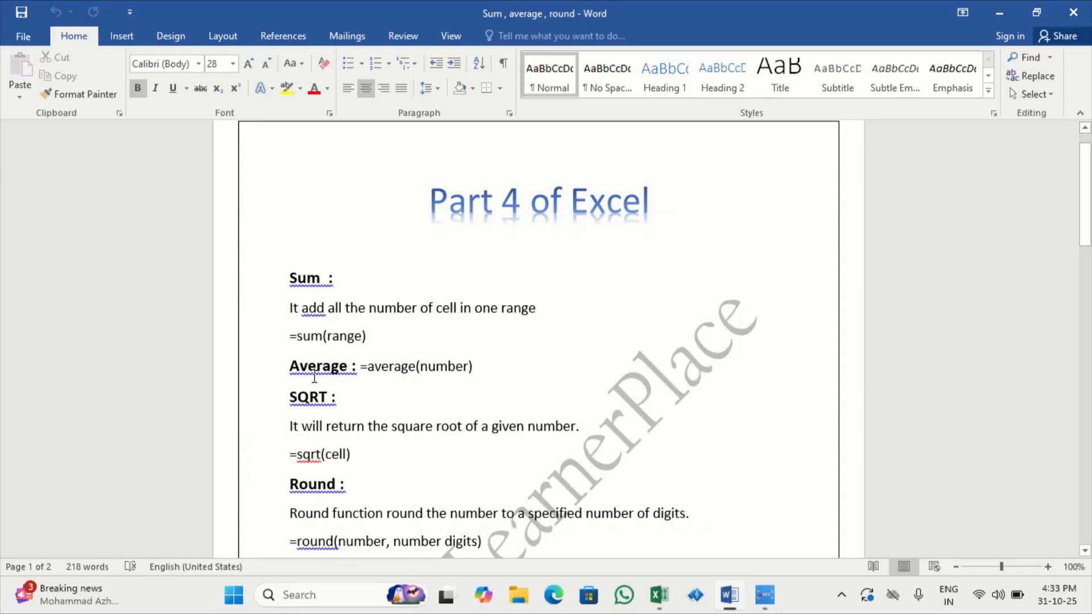
left_click(659, 596)
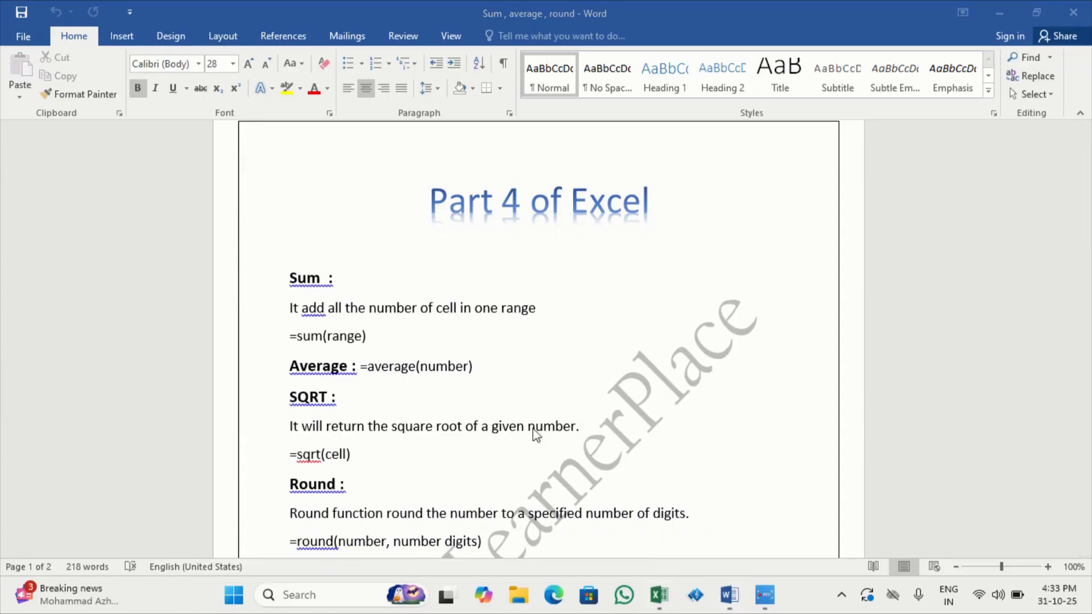
left_click(654, 597)
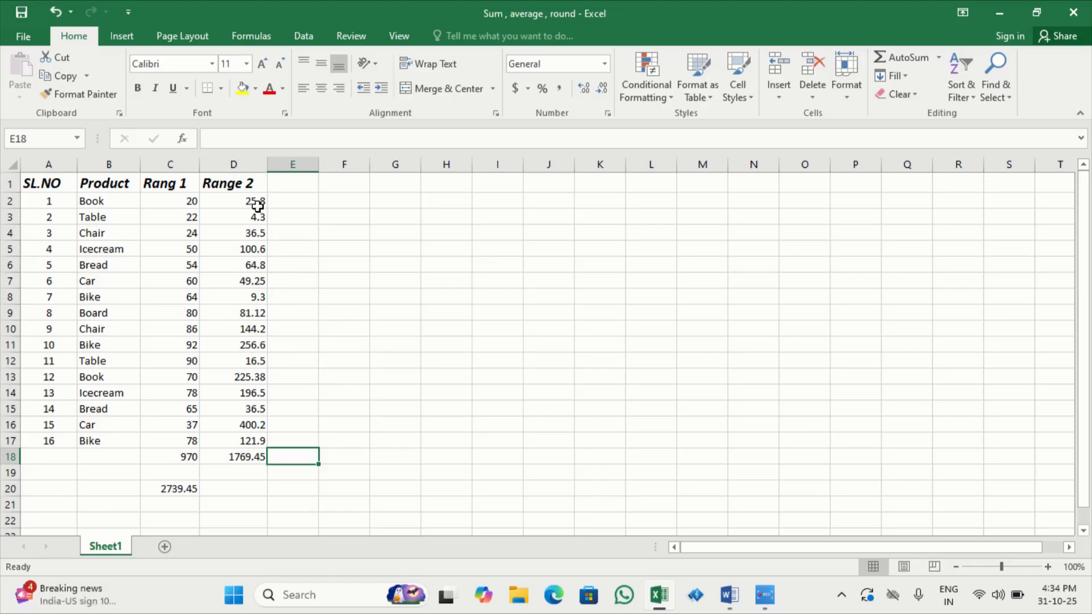
Calculate the average of the Rang 1 values C2:C17 in cell D20 with the AVERAGE function.
left_click(245, 486)
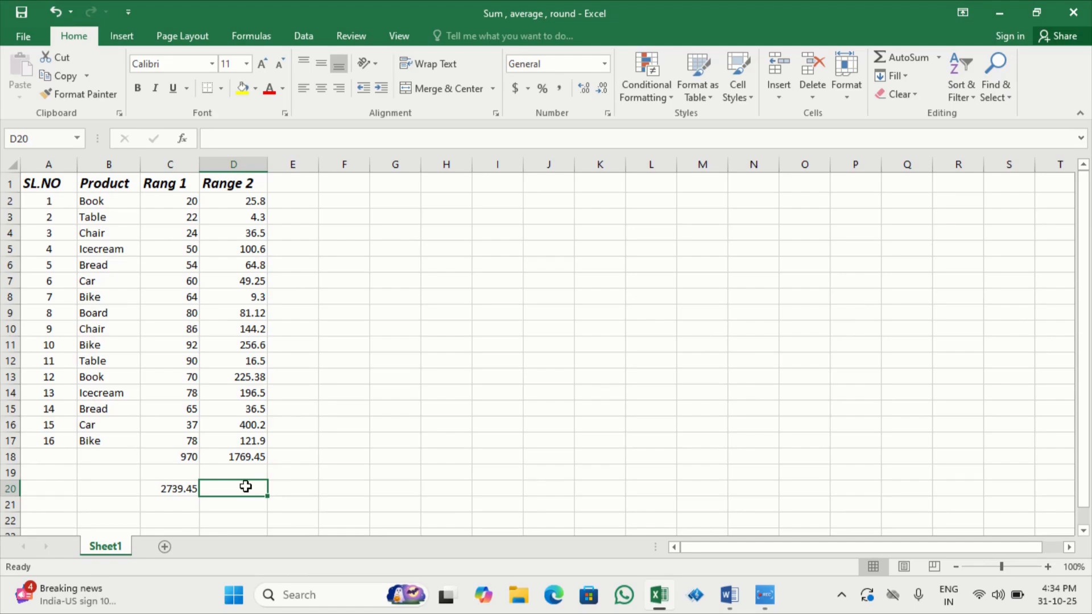
type("=a")
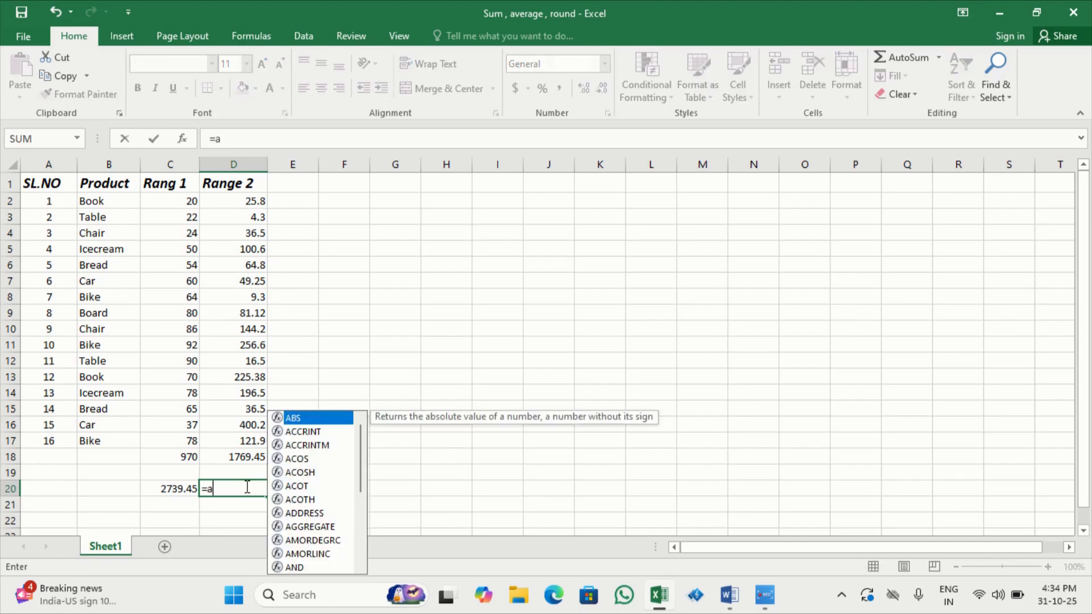
type("ver")
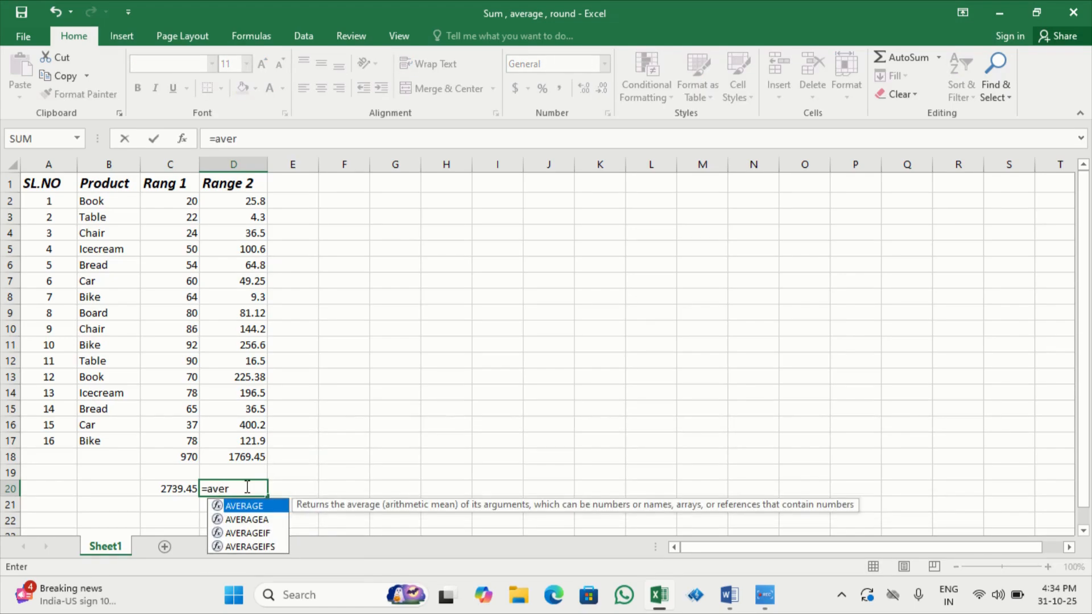
key("Tab")
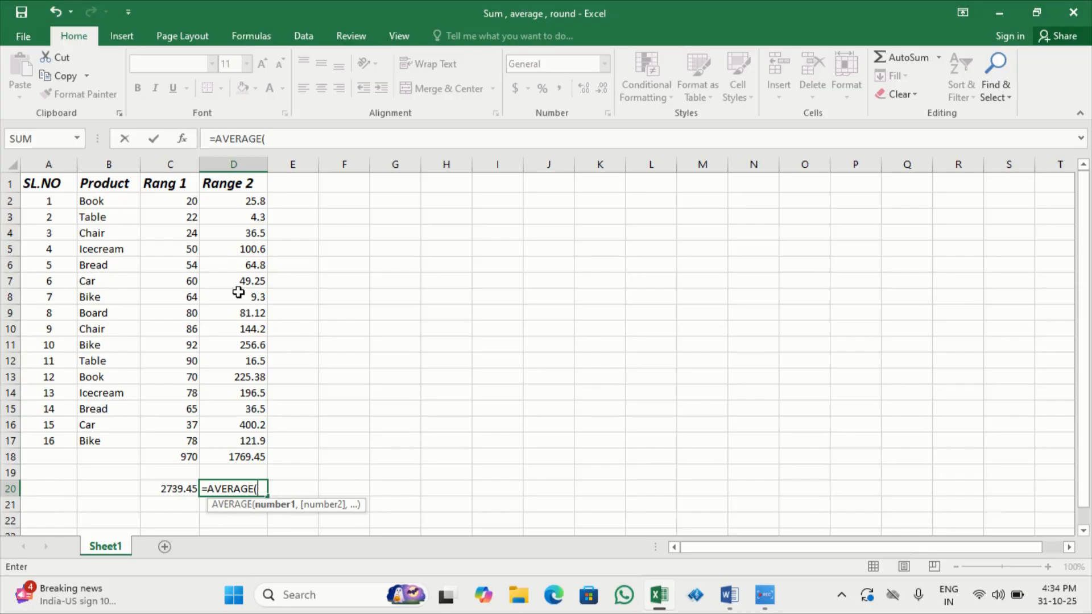
left_click_drag(187, 199, 180, 444)
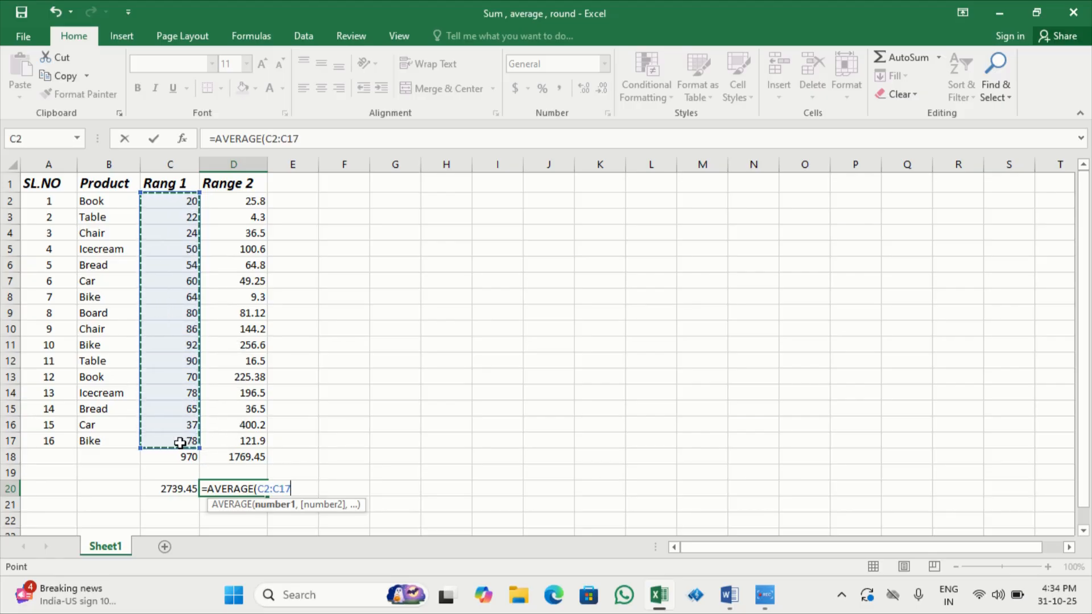
key("Return")
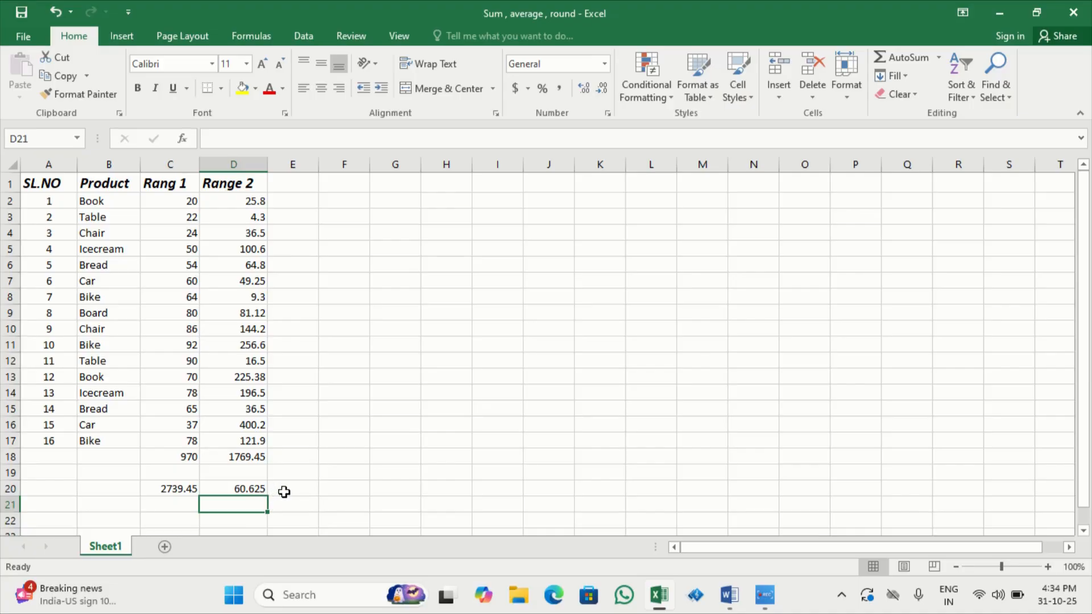
Consult the SQRT function's description and syntax in the Word notes and return to the Excel workbook.
left_click(729, 596)
scroll(389, 405, "down", 1)
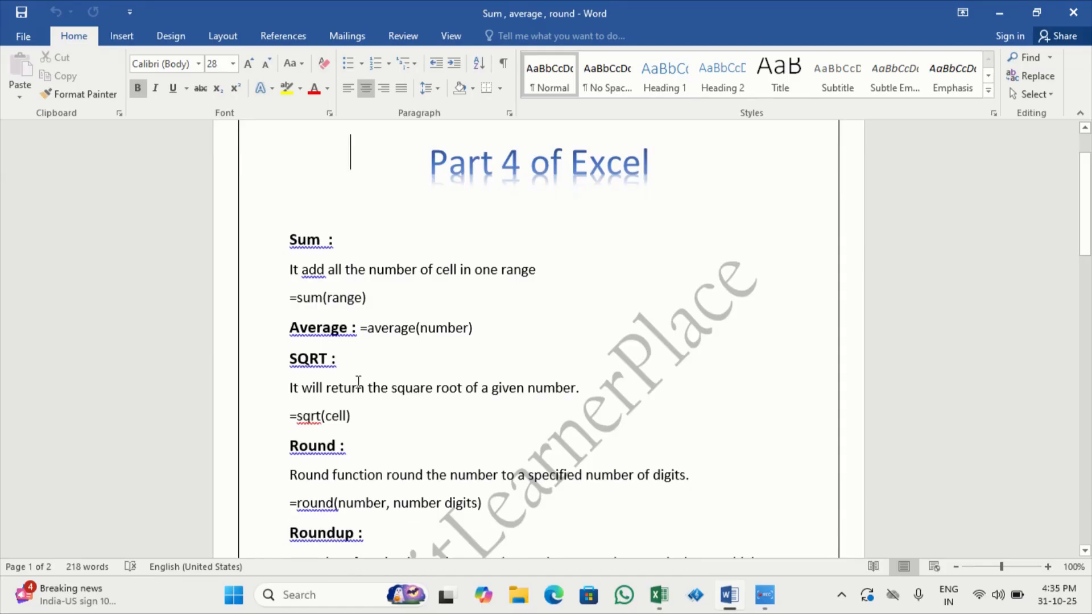
left_click(658, 595)
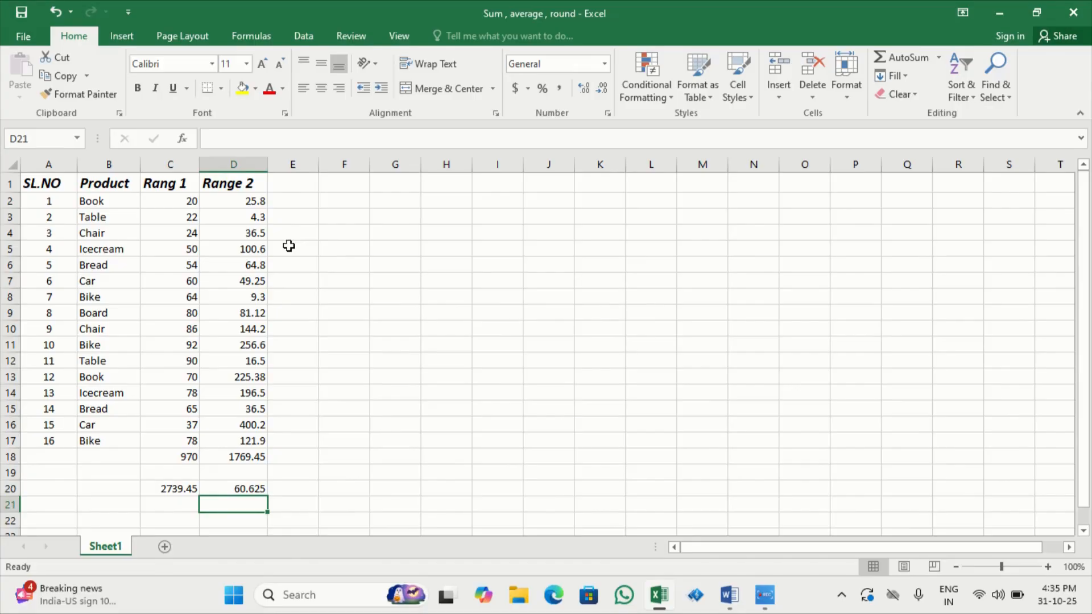
Calculate the square root of the Range 2 value D2 in cell E2 with the SQRT function.
left_click(311, 199)
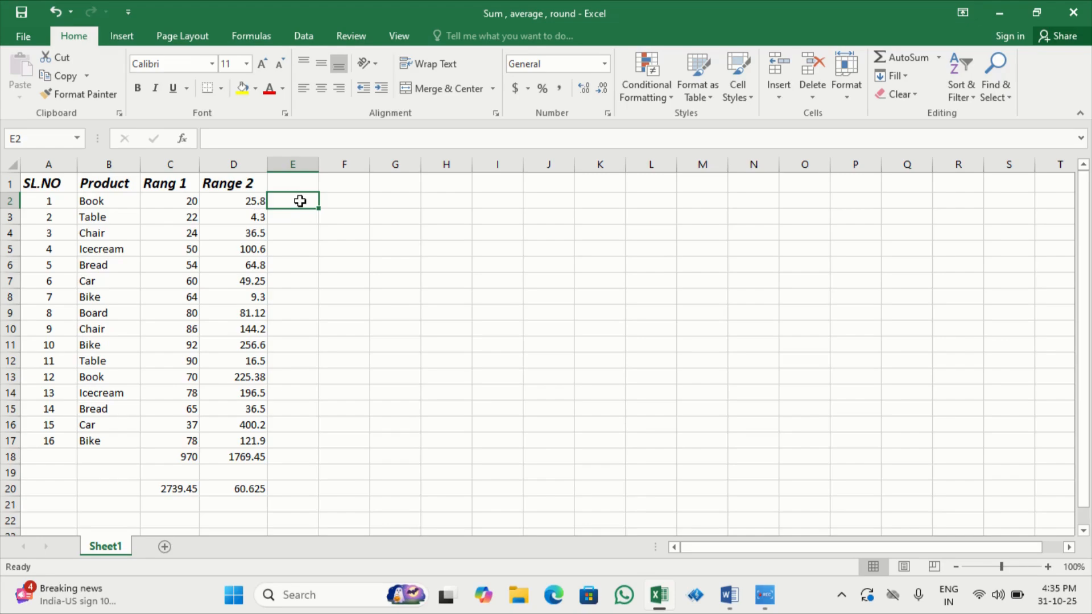
type("=")
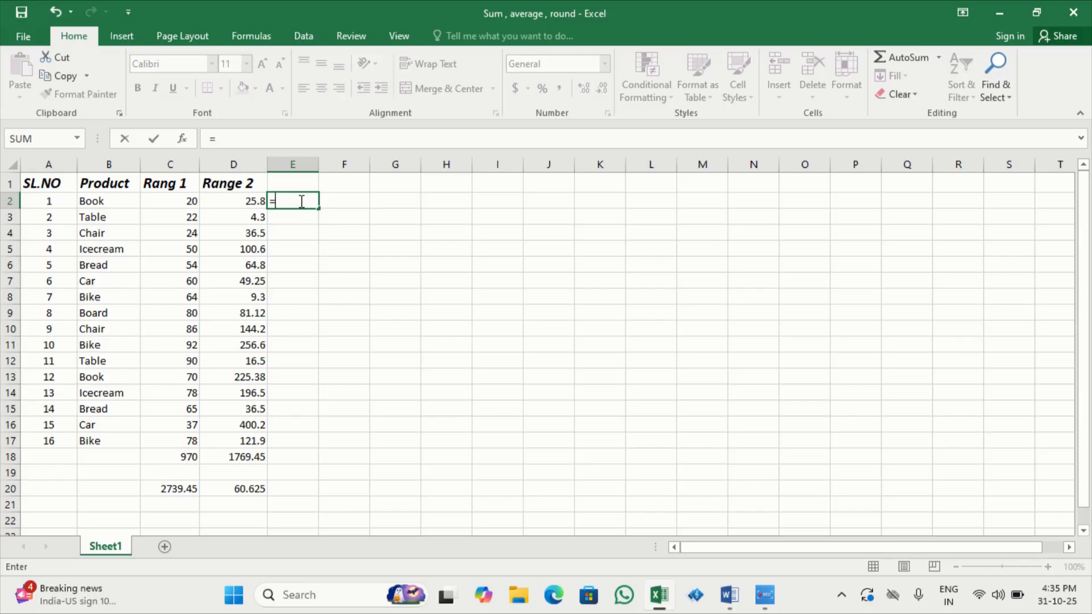
type("sqrt")
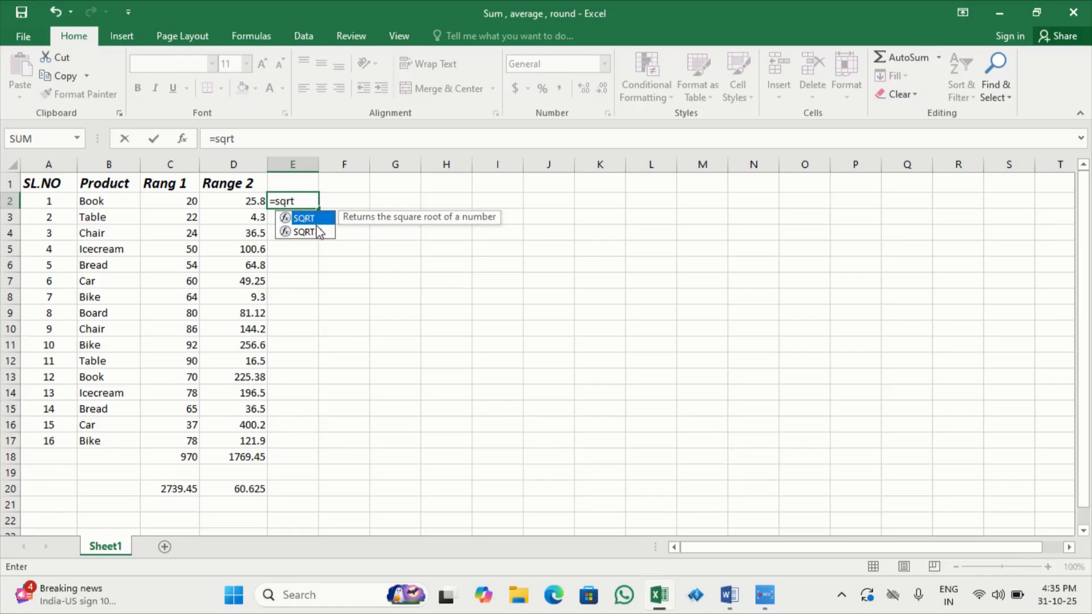
double_click(316, 224)
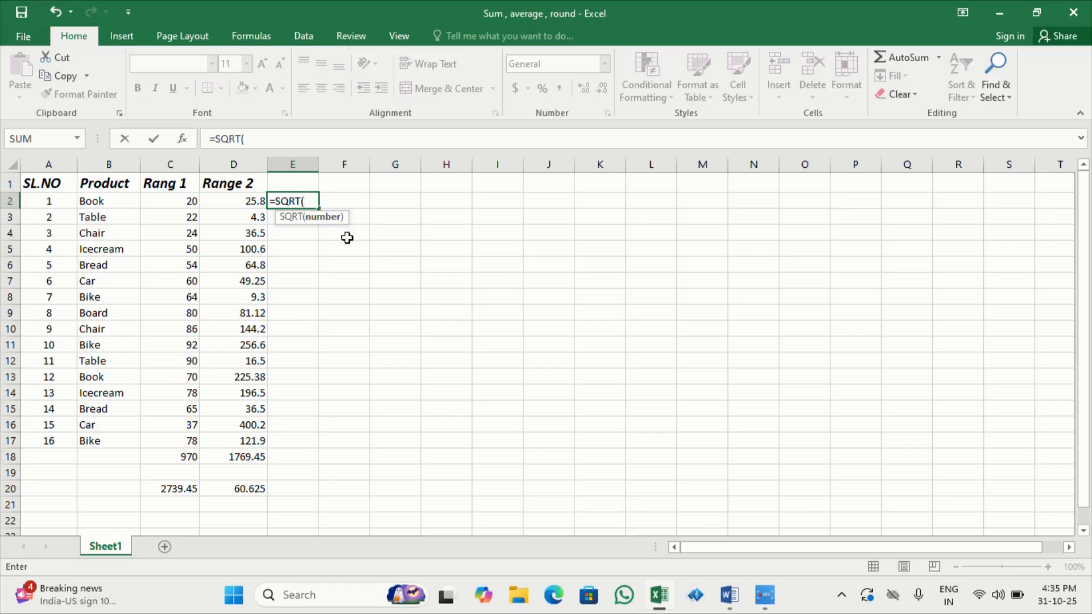
left_click(255, 204)
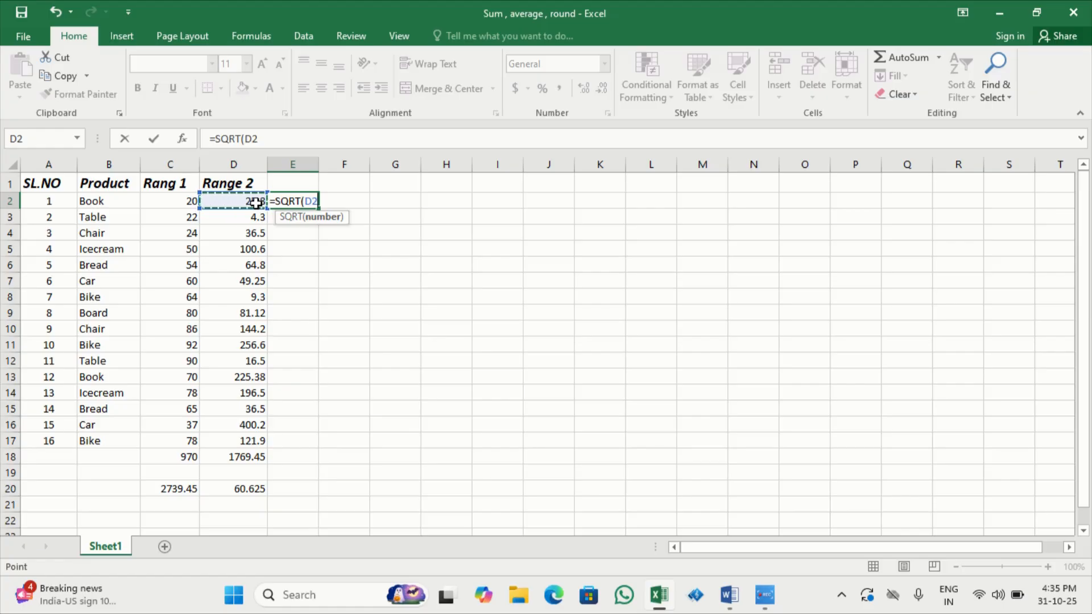
key("Return")
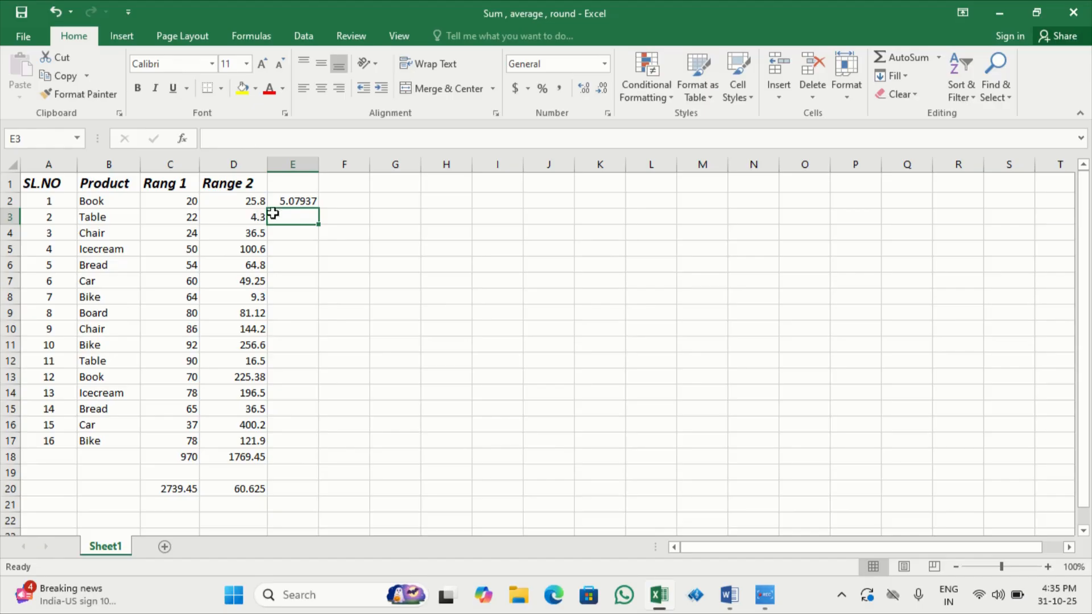
Fill the SQRT formula from E2 down through E17 for all the product rows.
left_click(313, 200)
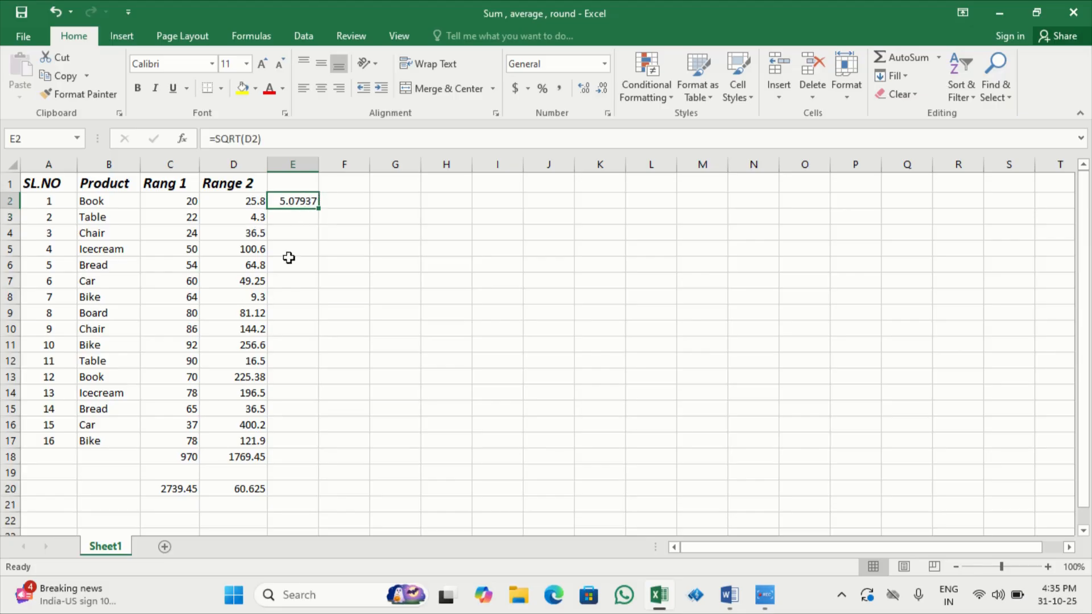
left_click(308, 219)
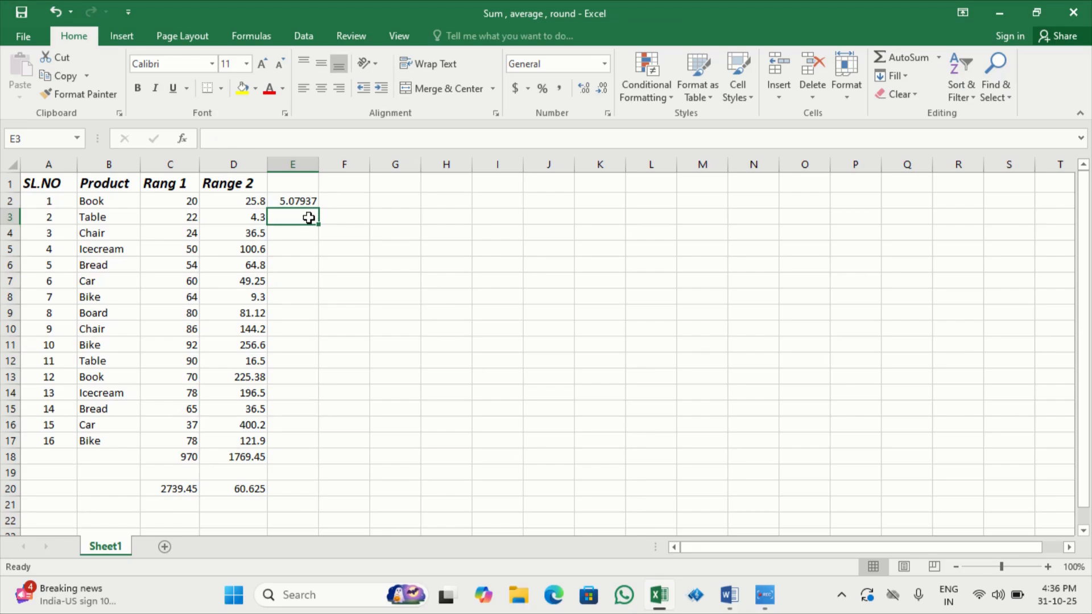
left_click(301, 198)
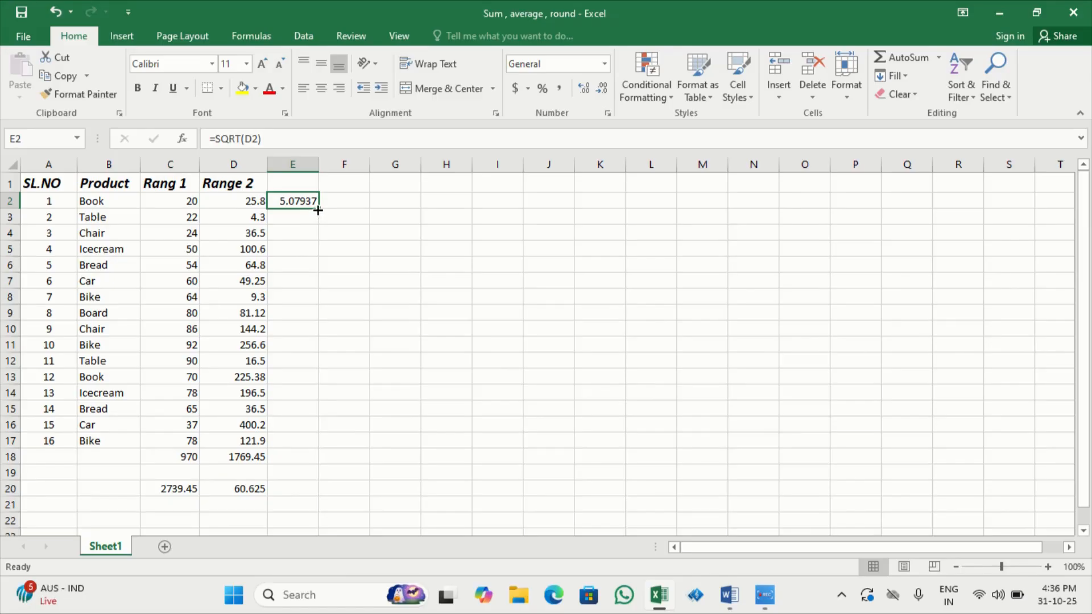
double_click(318, 210)
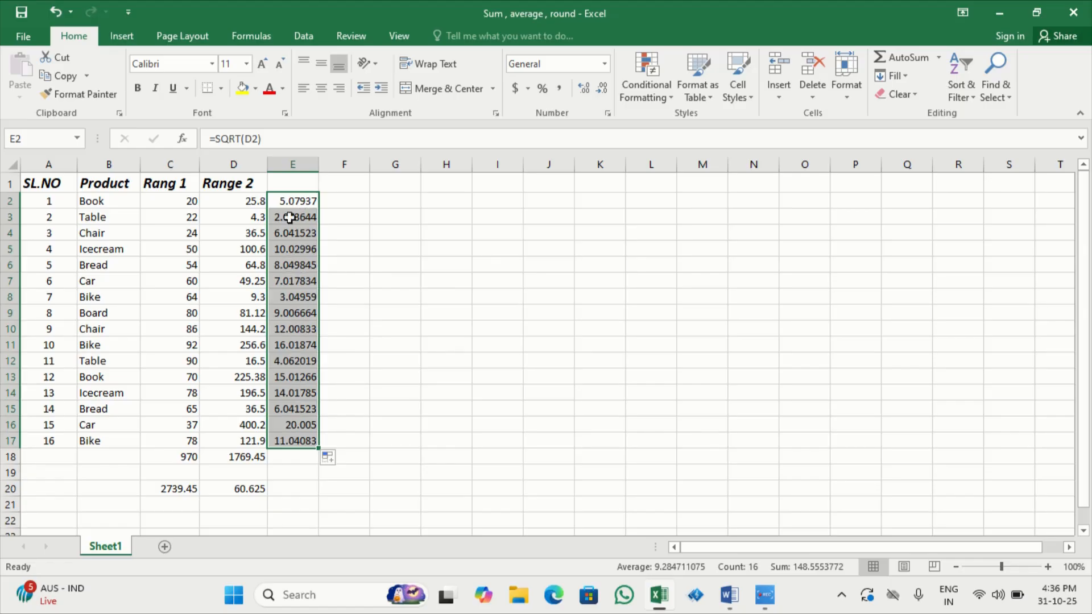
left_click(351, 244)
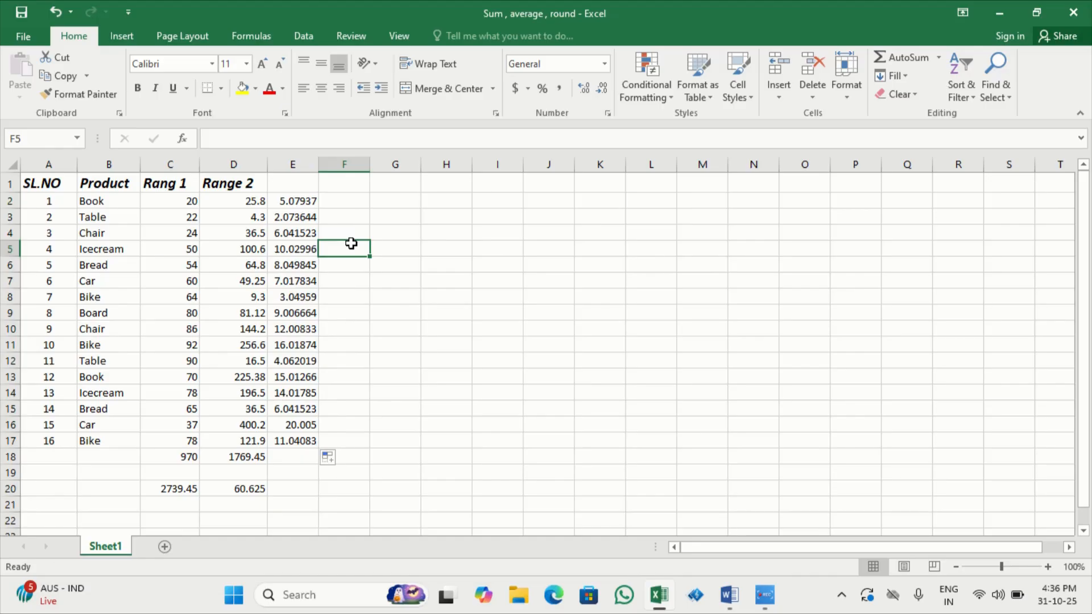
Consult the Round function's description and syntax in the Word notes and return to the square roots in the Excel workbook.
left_click(730, 595)
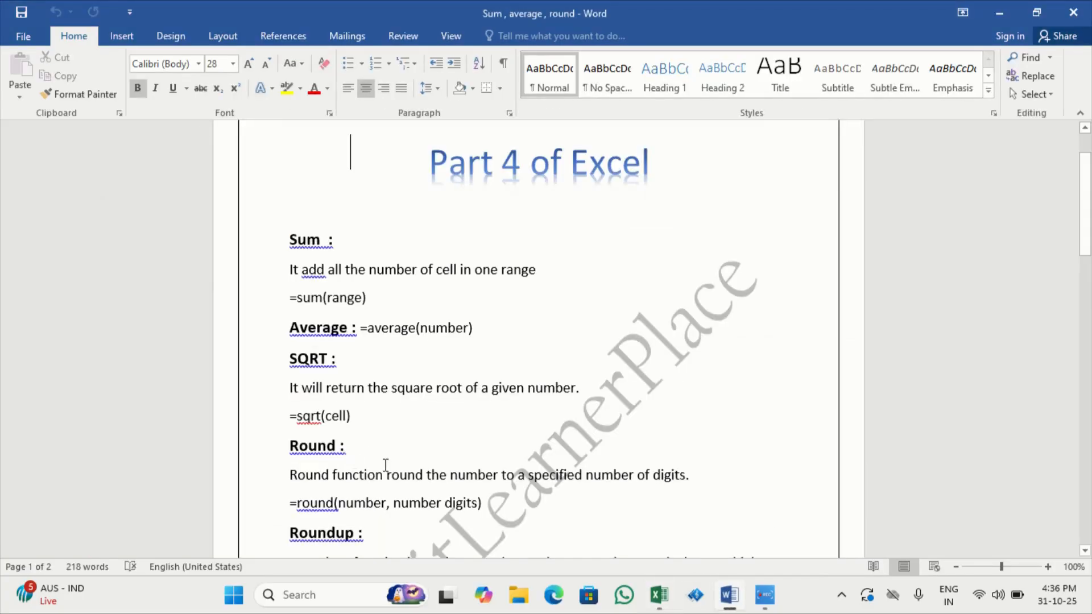
left_click(659, 595)
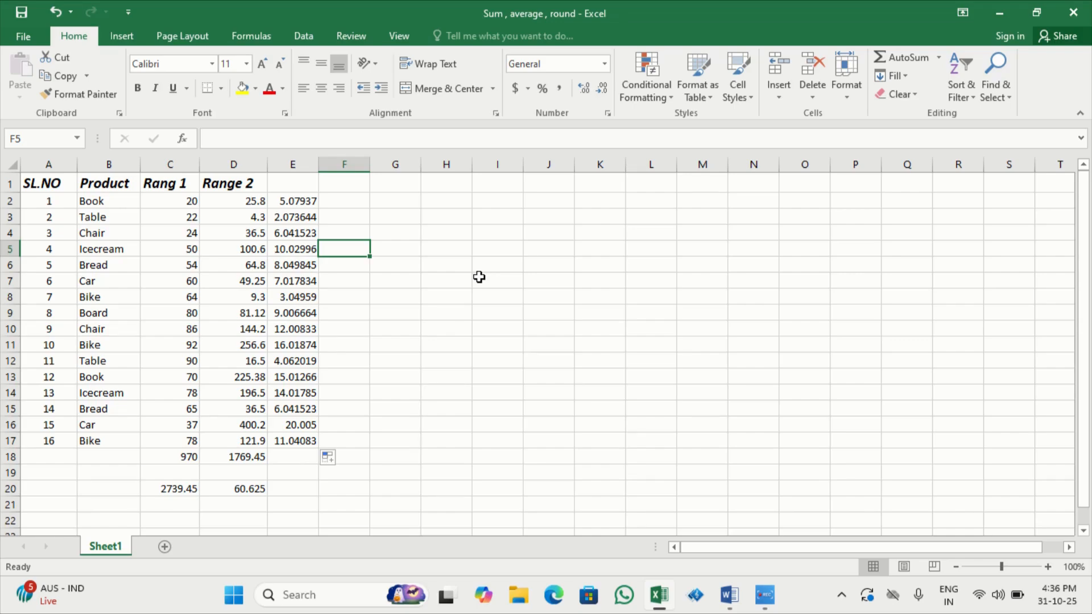
left_click(352, 203)
left_click(307, 200)
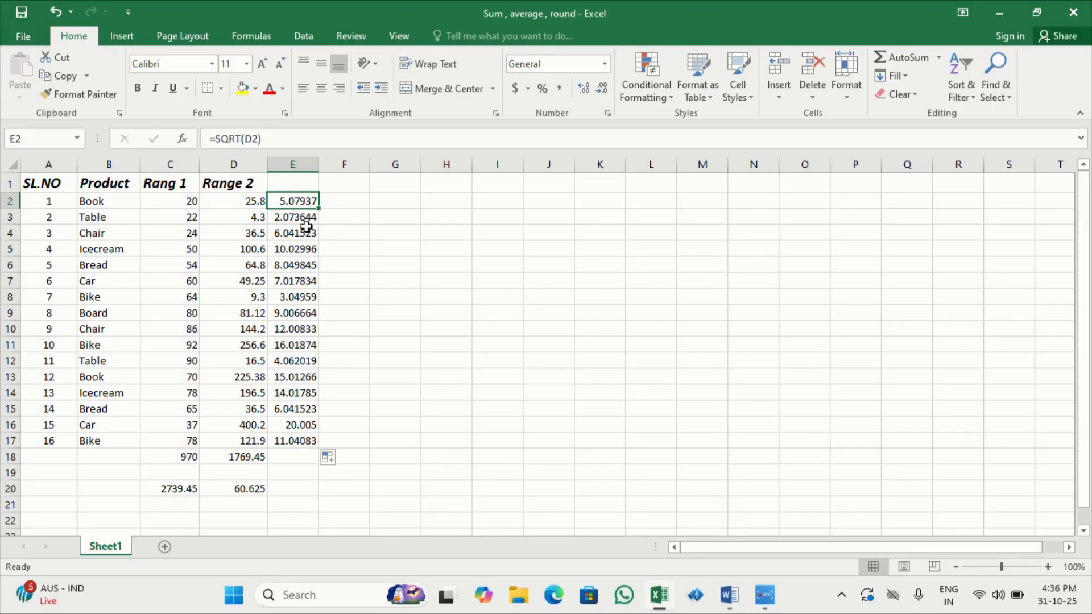
Round the square root in E2 to 2 digits in cell F2 with the formula =ROUND(E2,2).
left_click(348, 203)
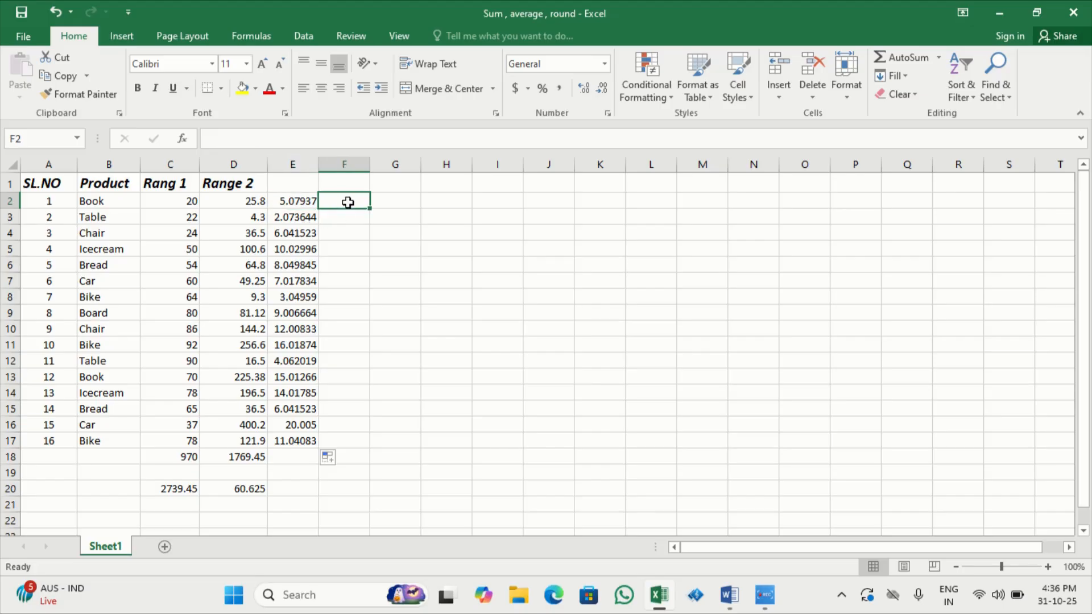
type("=")
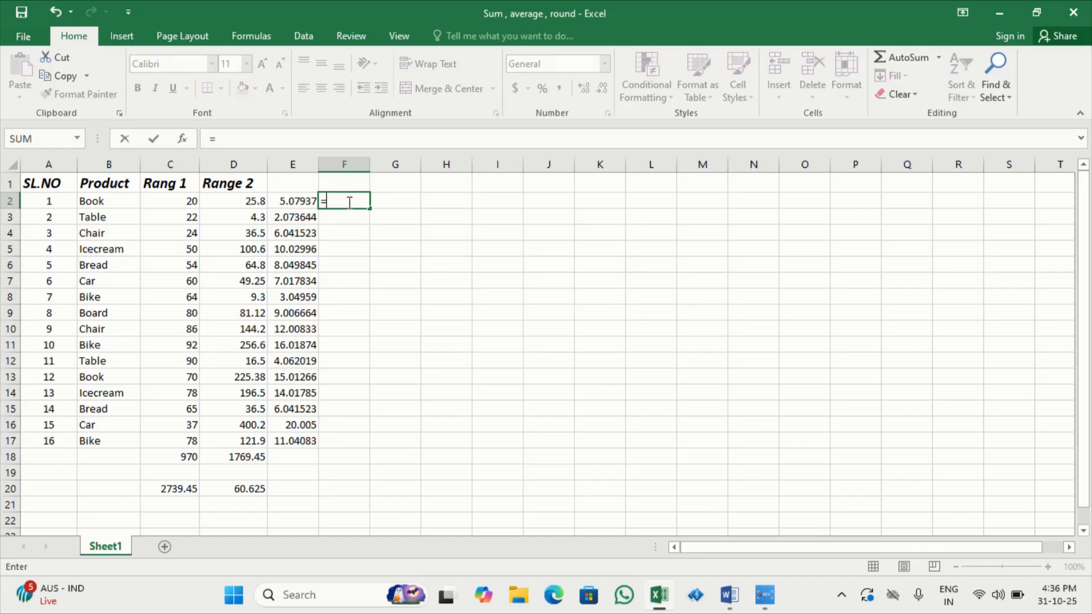
type("roun")
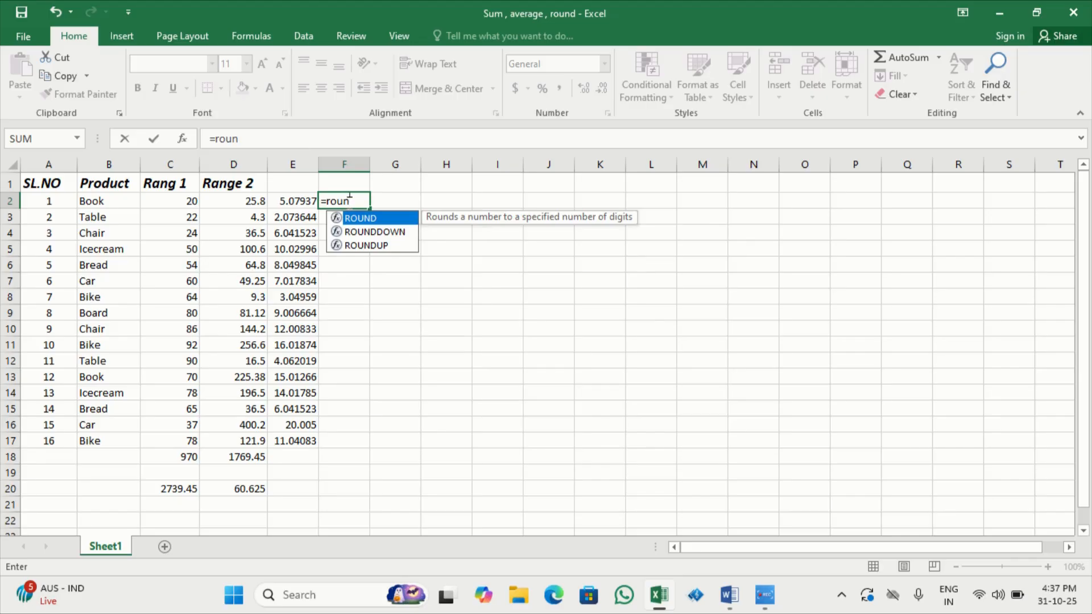
key("Tab")
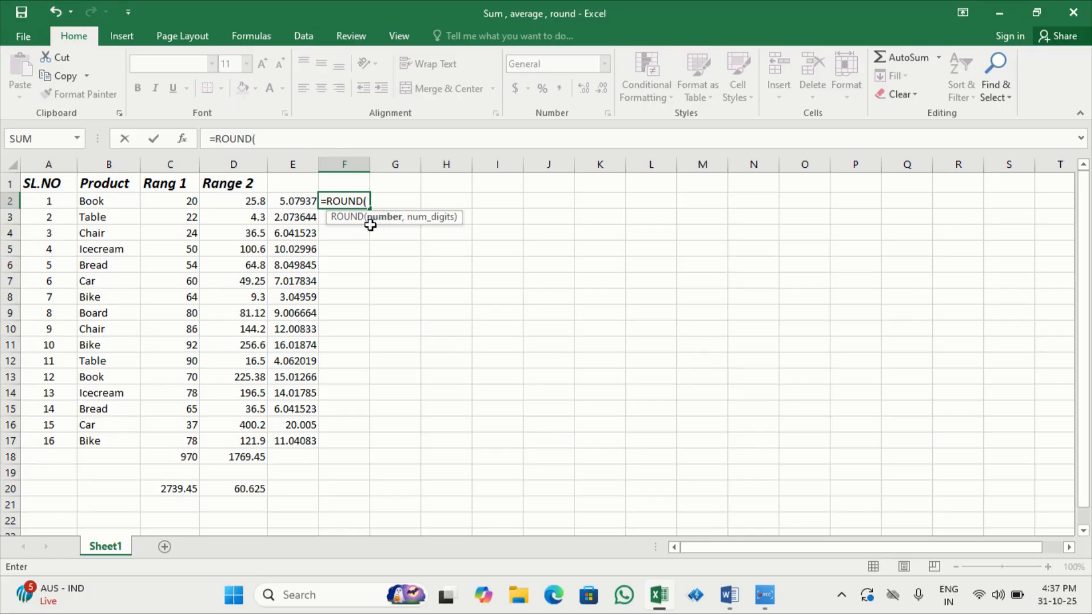
left_click(292, 198)
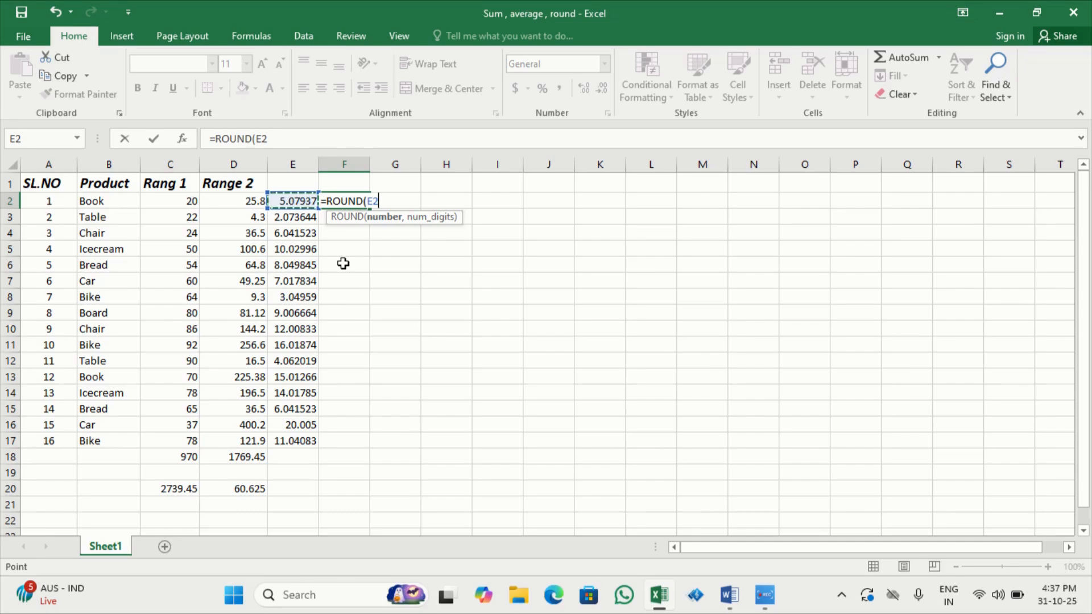
type(",")
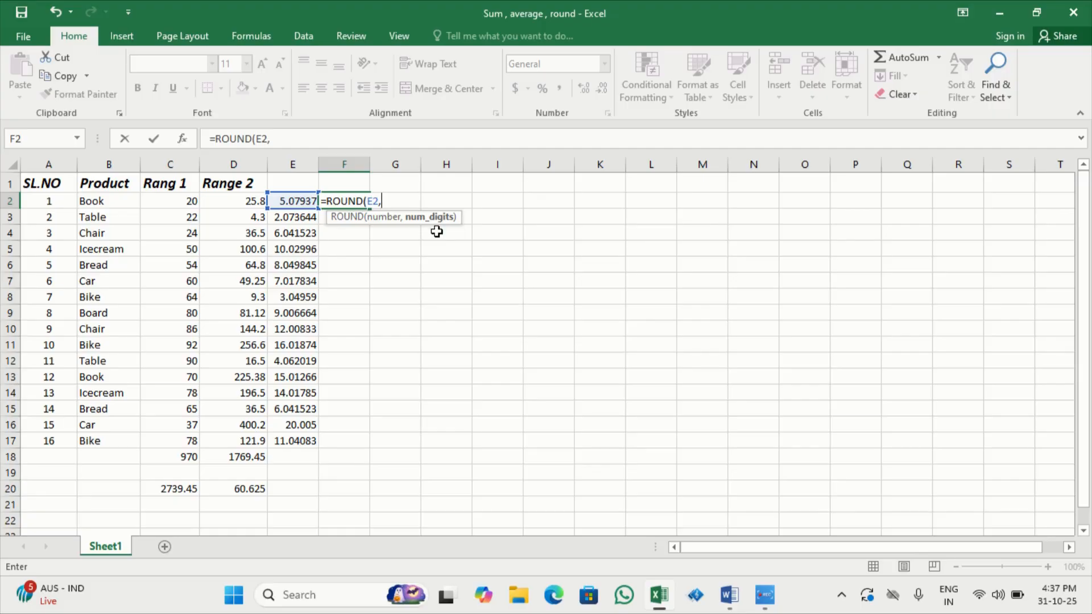
type("2)")
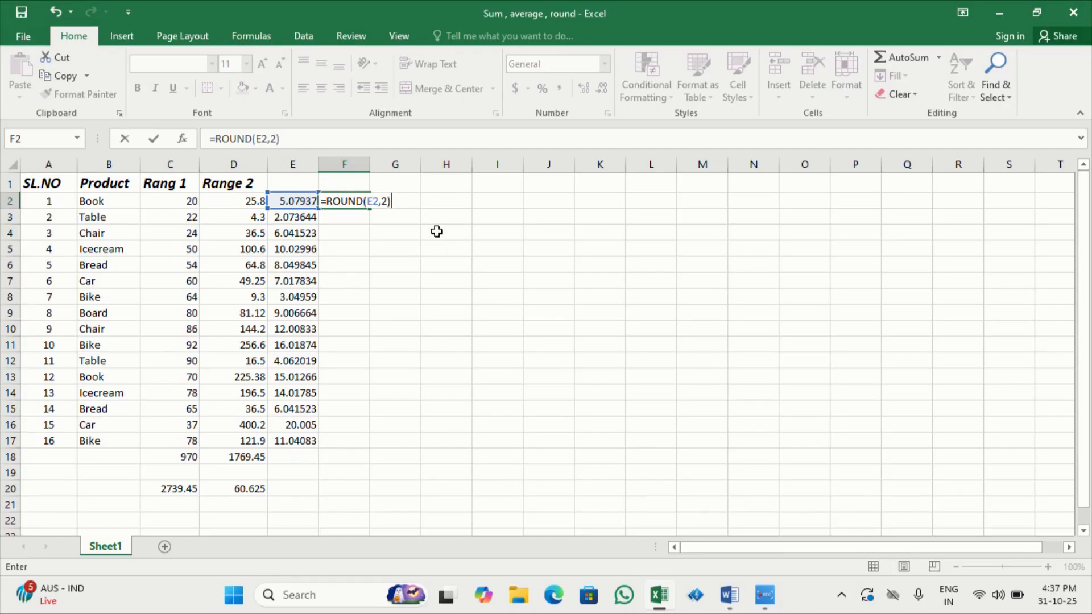
key("Return")
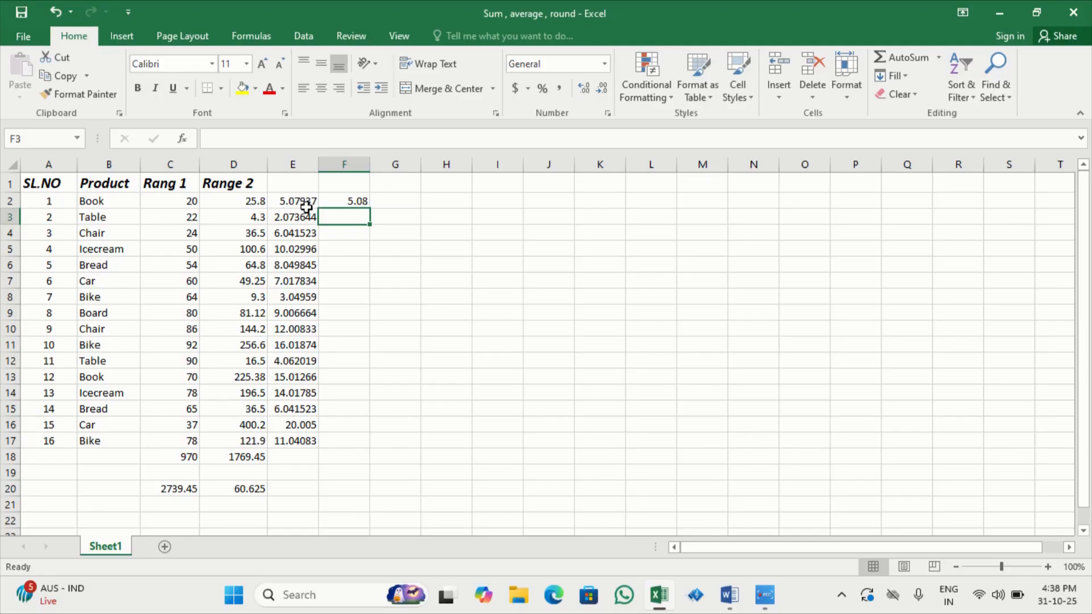
Fill the ROUND formula from F2 down through F17 for all the product rows.
left_click(363, 200)
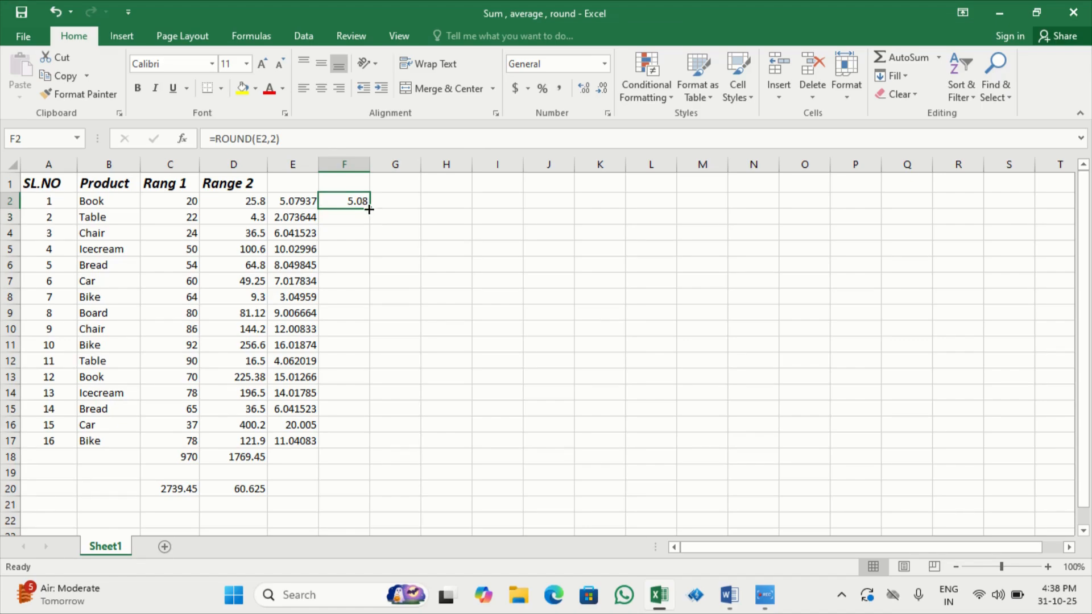
double_click(369, 209)
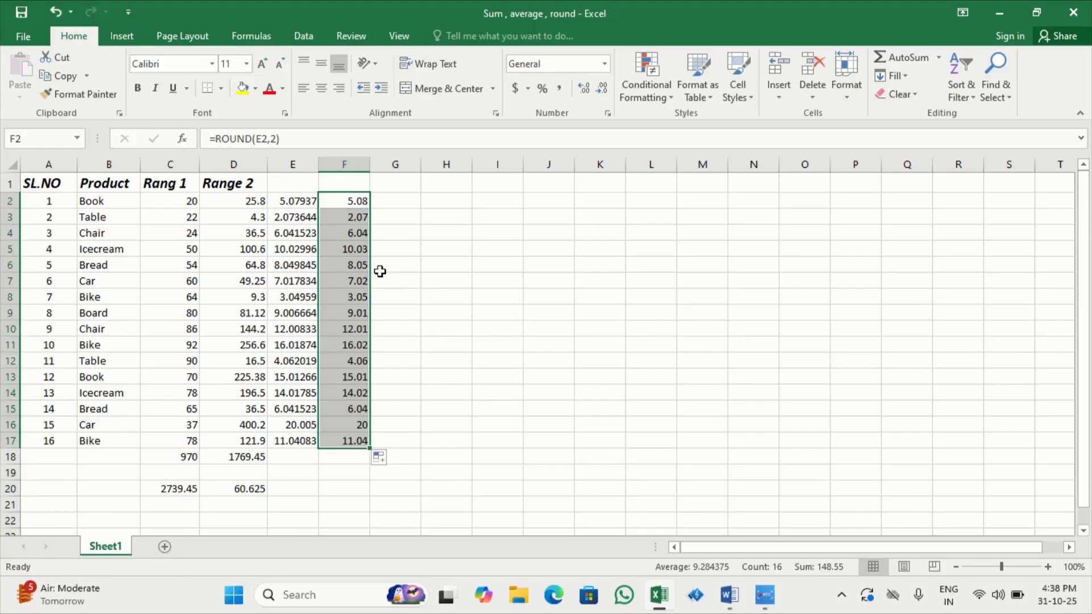
left_click(411, 396)
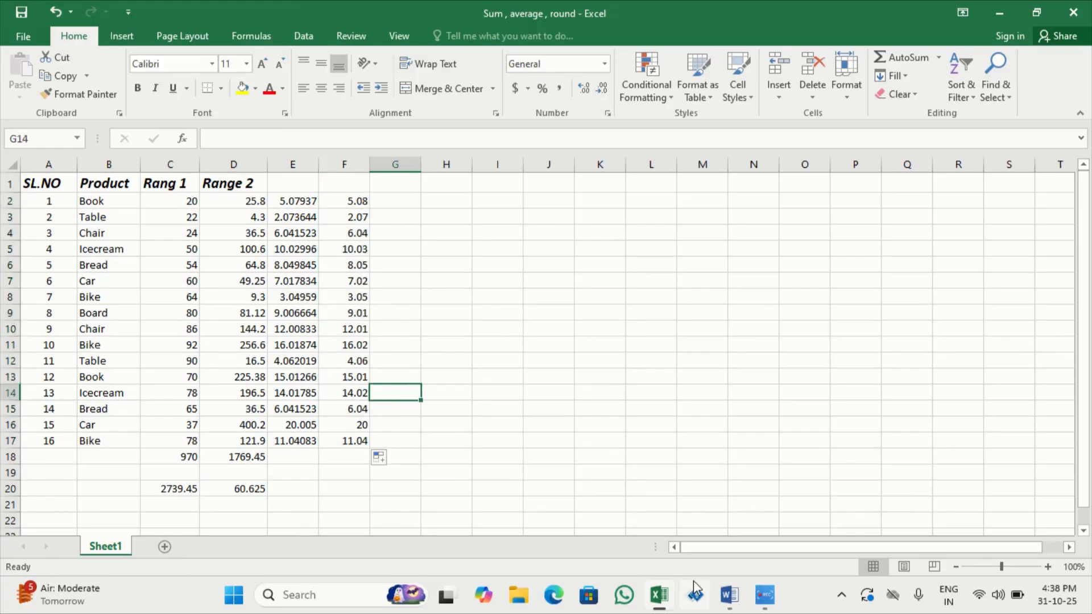
Consult the Roundup function's description and syntax in the Word notes and return to the Excel workbook.
left_click(728, 595)
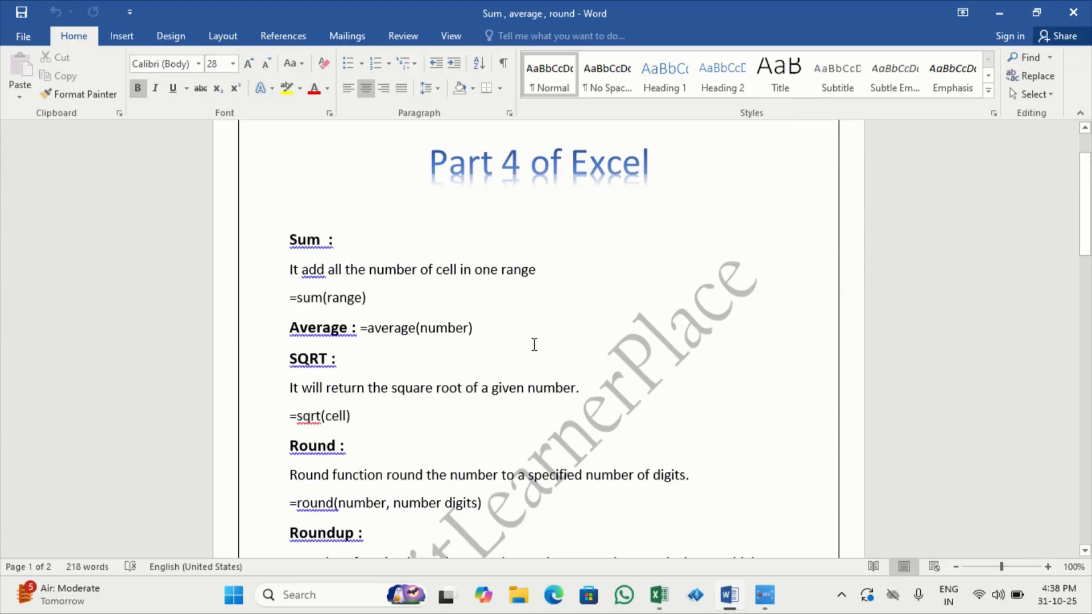
scroll(534, 344, "down", 3)
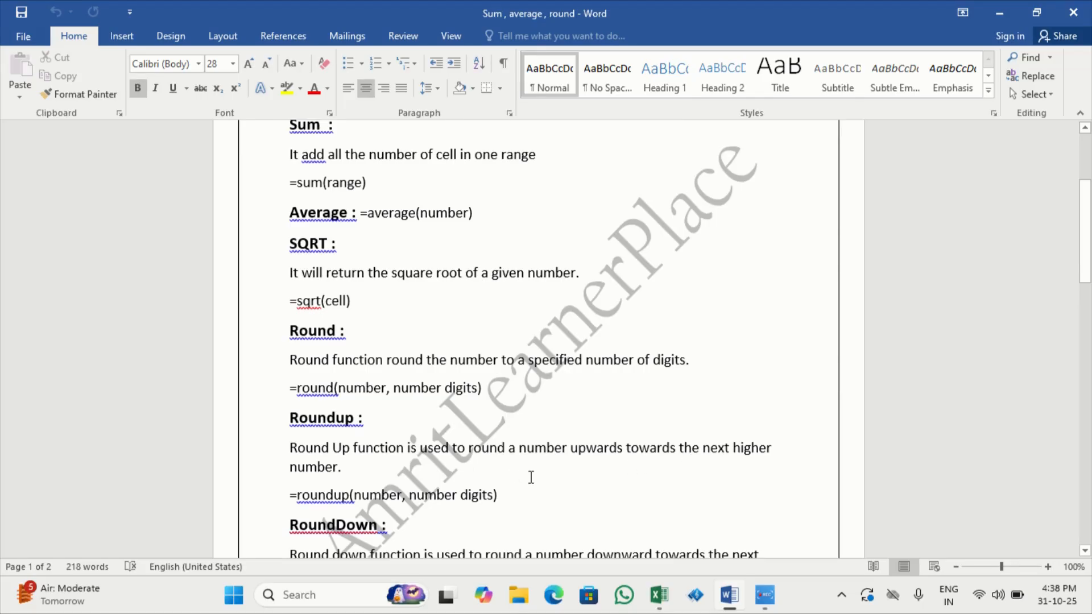
left_click(658, 604)
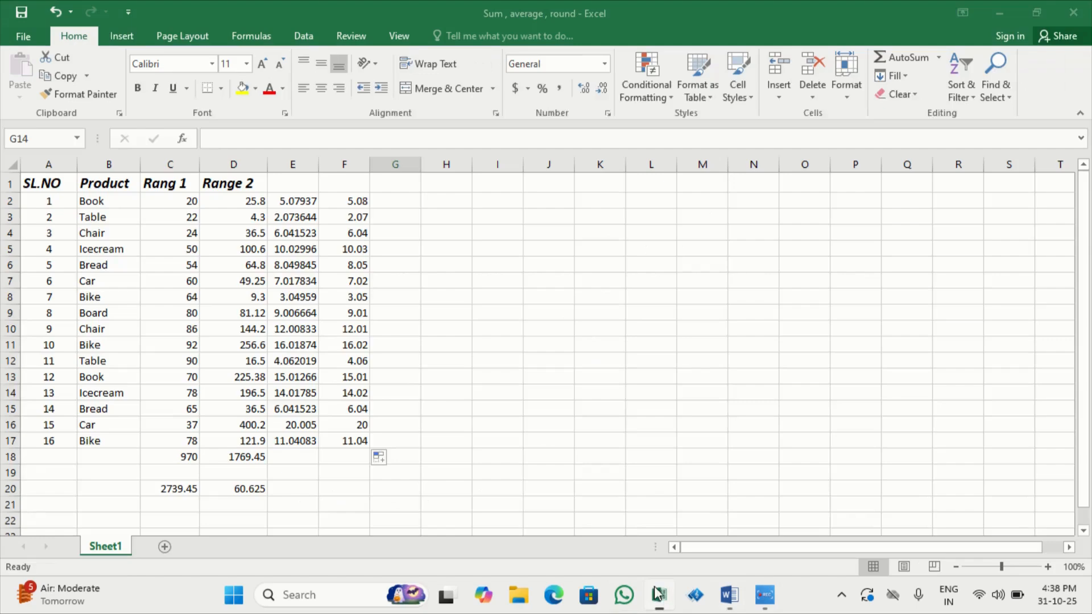
Round the square root in E2 up to 2 digits in cell G2 with the formula =ROUNDUP(E2,2).
left_click(399, 205)
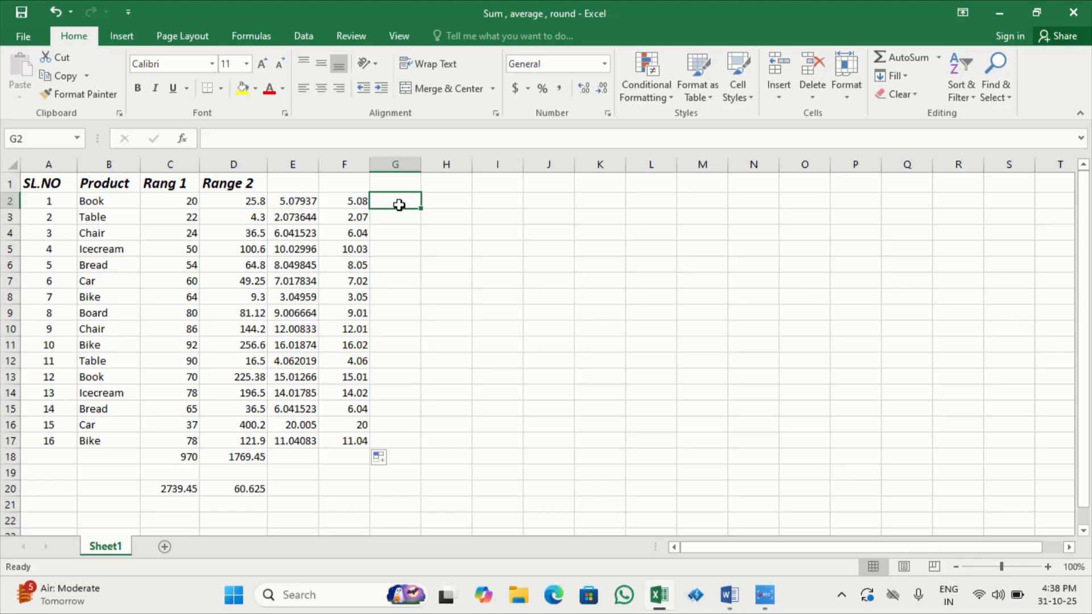
left_click(353, 202)
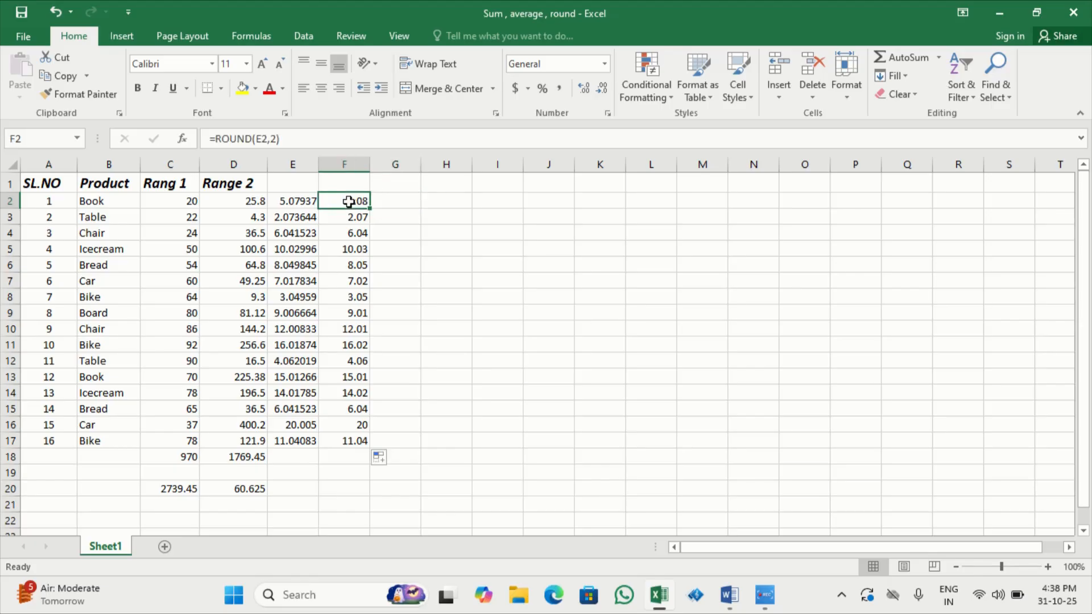
left_click(305, 202)
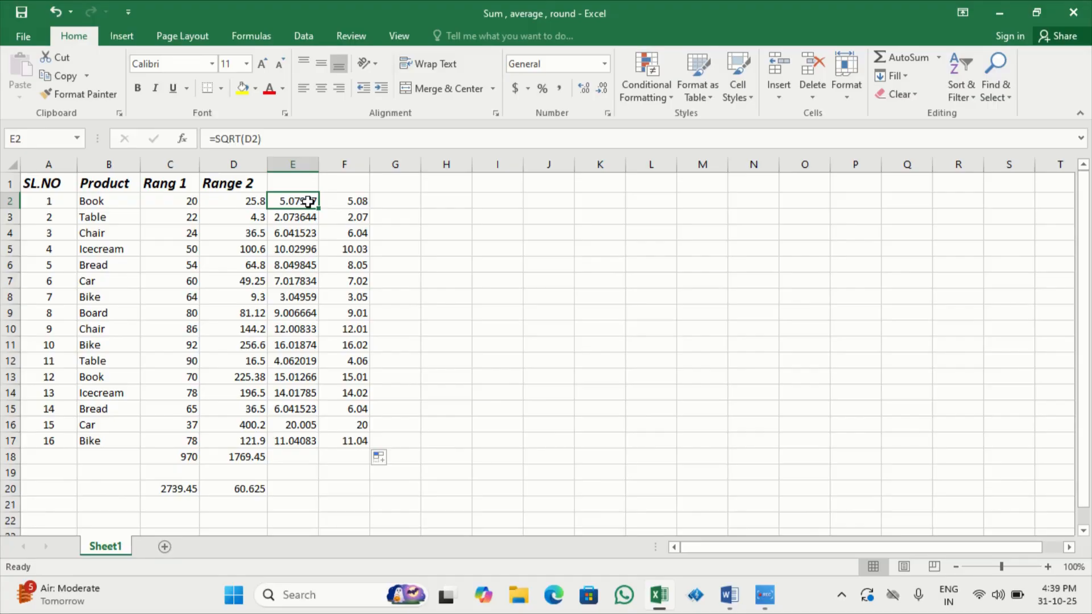
left_click(401, 208)
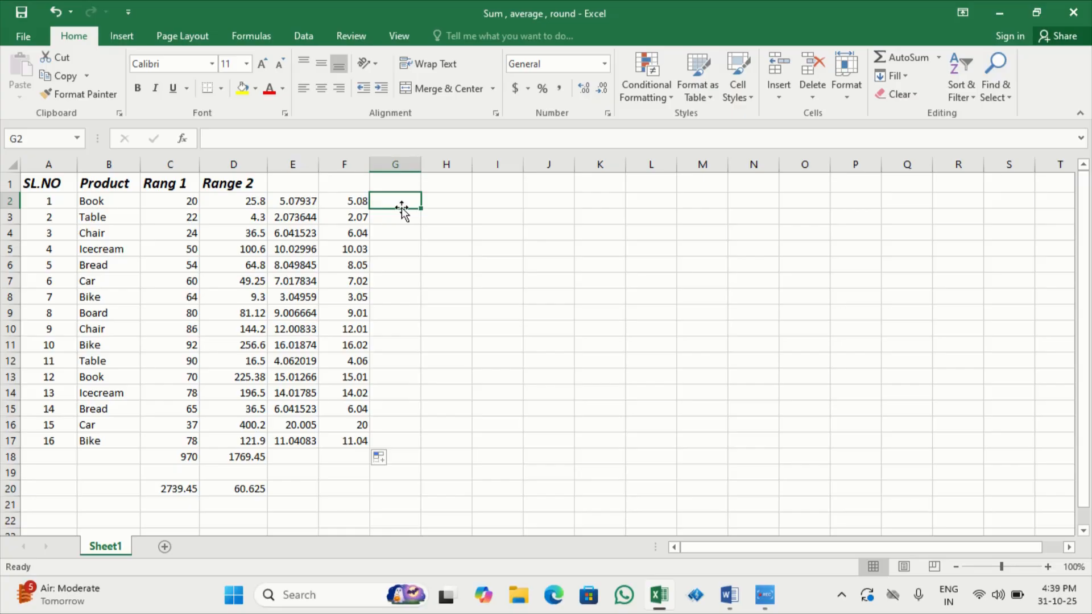
type("=")
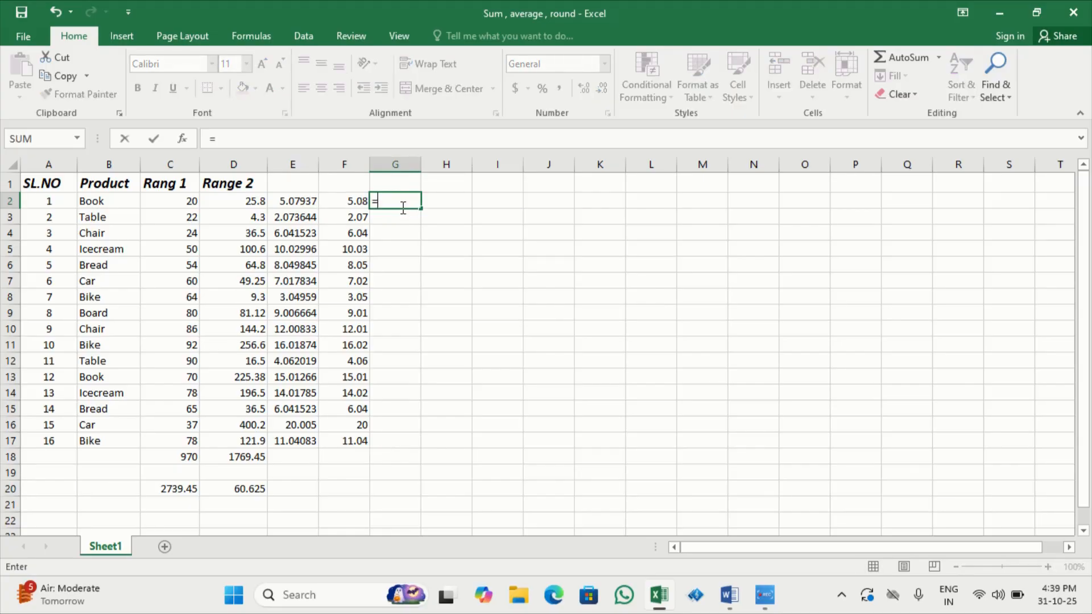
type("roun")
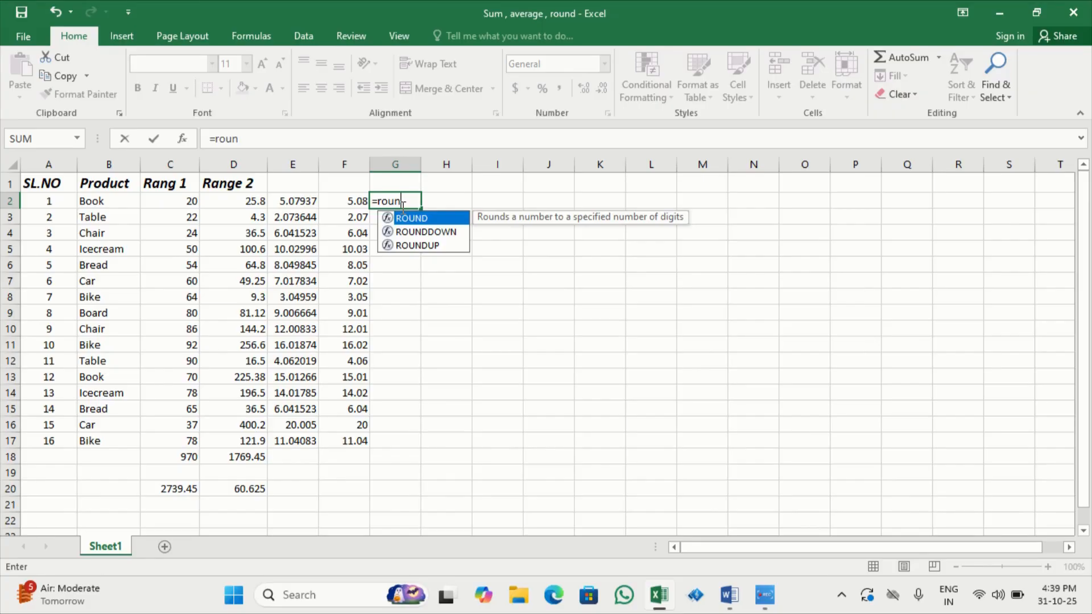
key("Down")
key("Down")
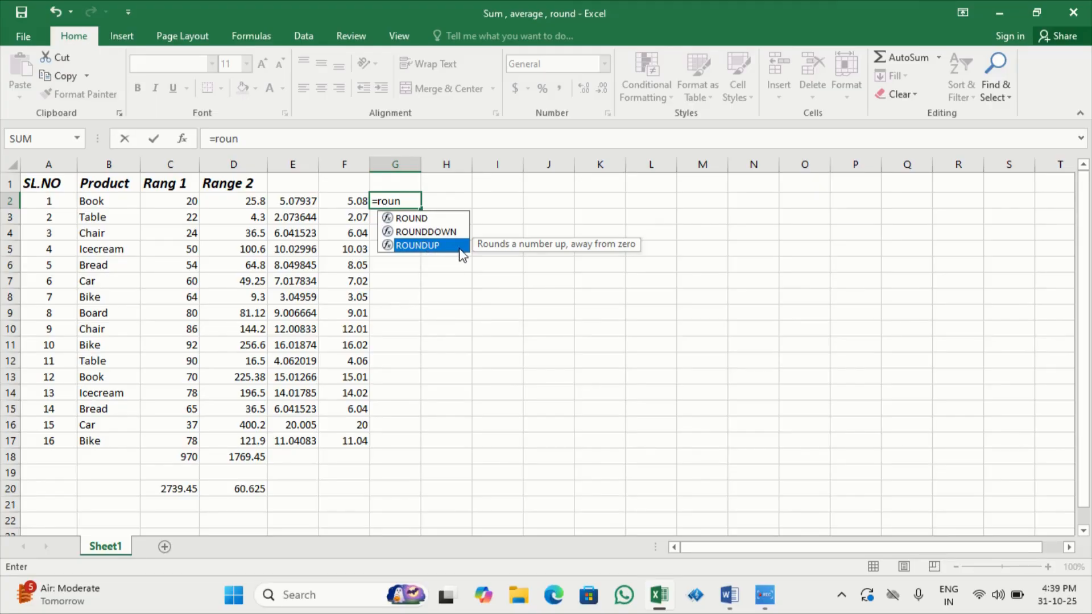
key("Up")
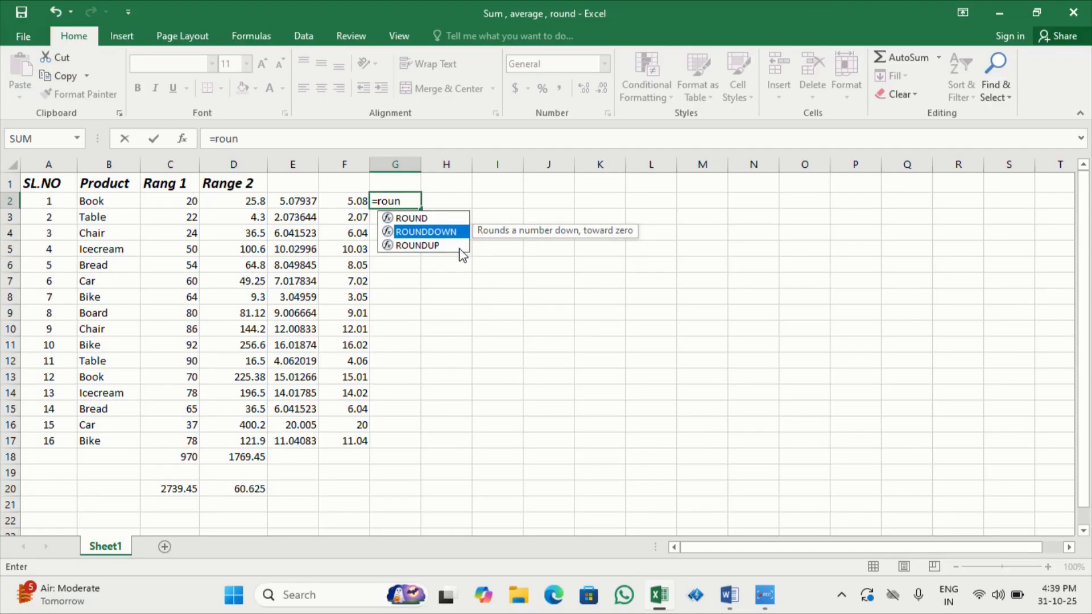
key("Down")
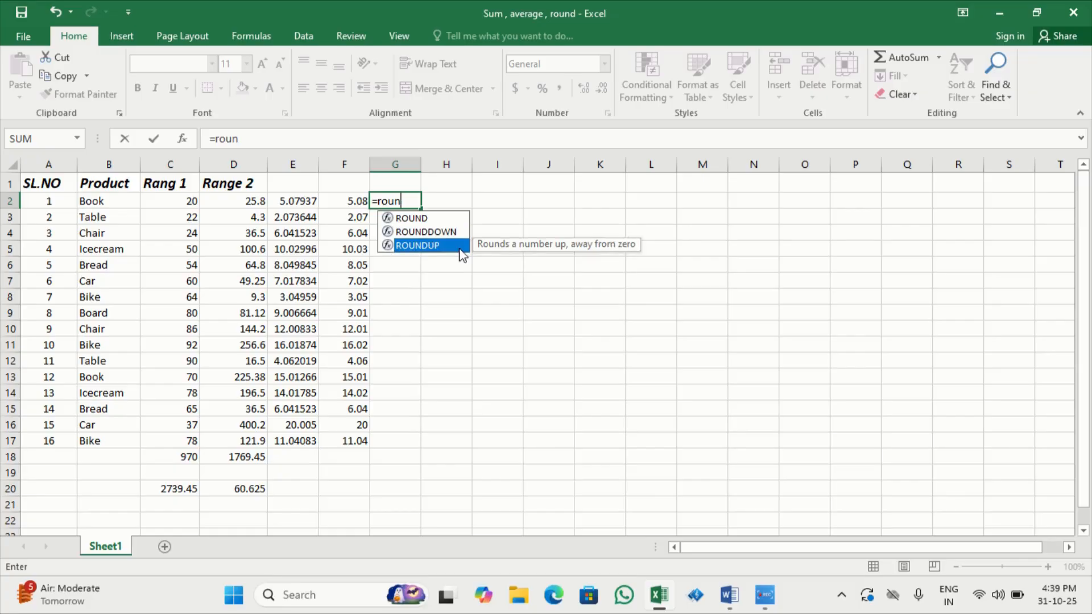
key("Tab")
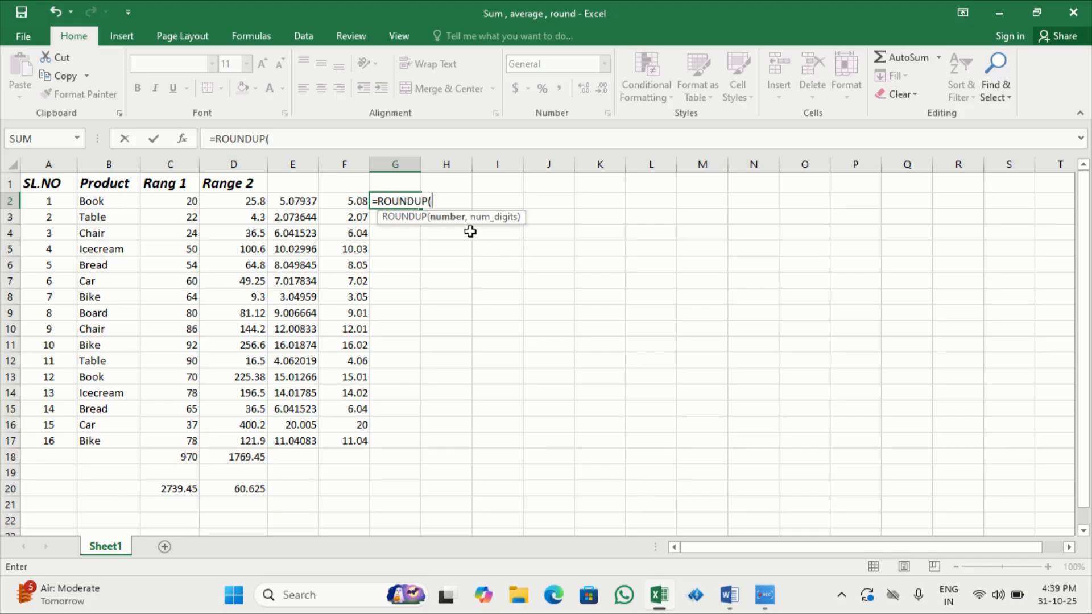
left_click(300, 202)
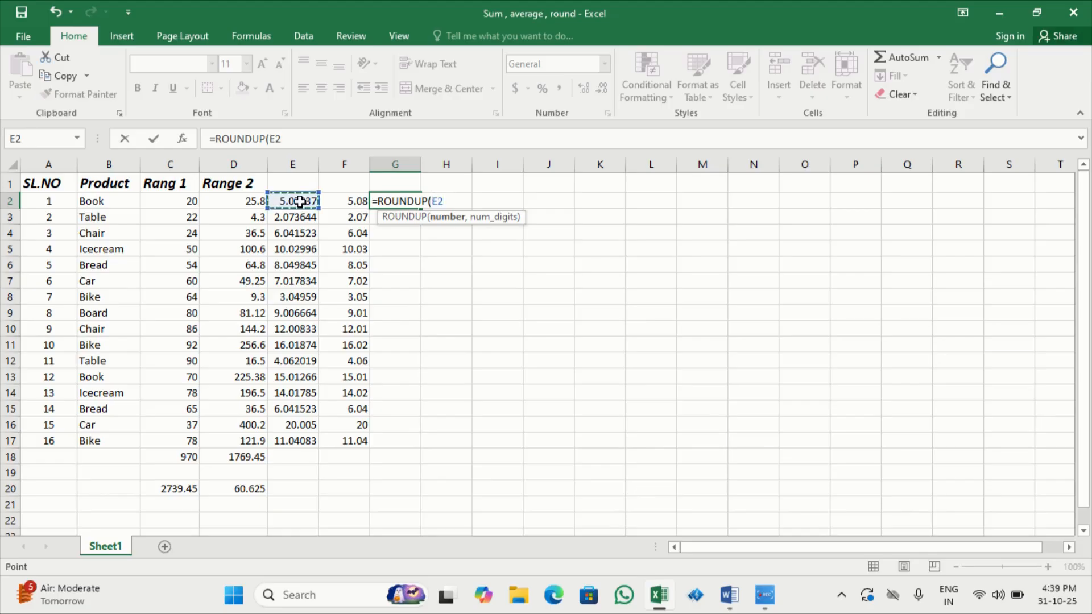
type(",")
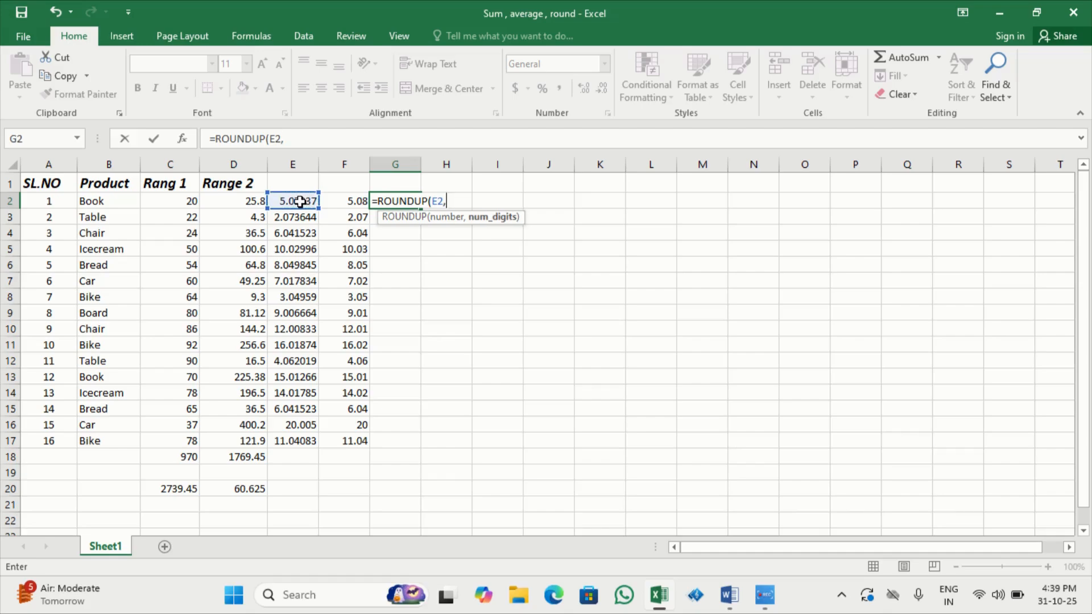
type("2)")
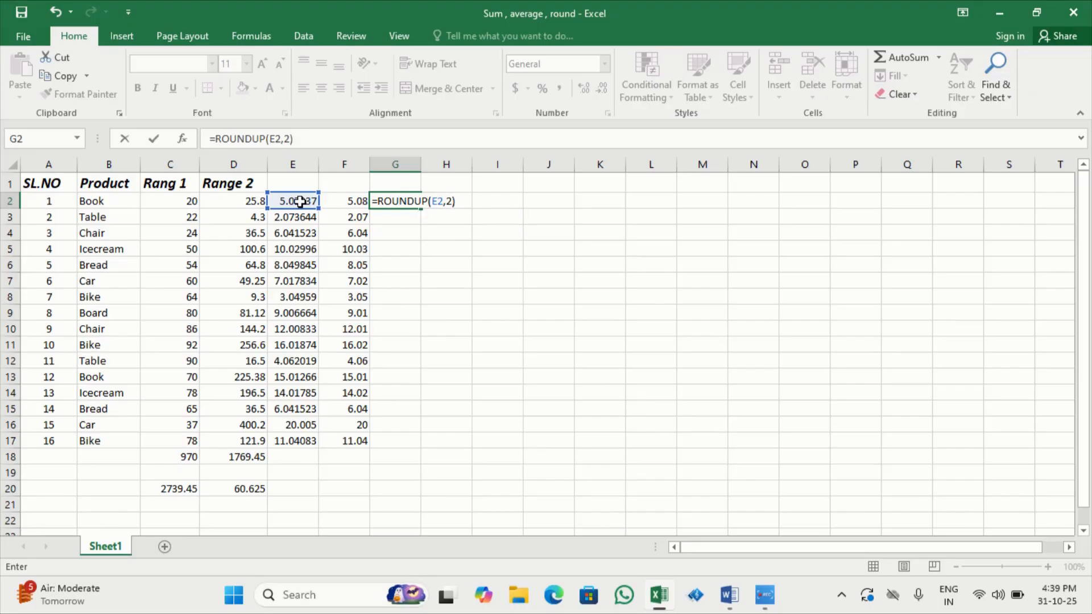
key("Return")
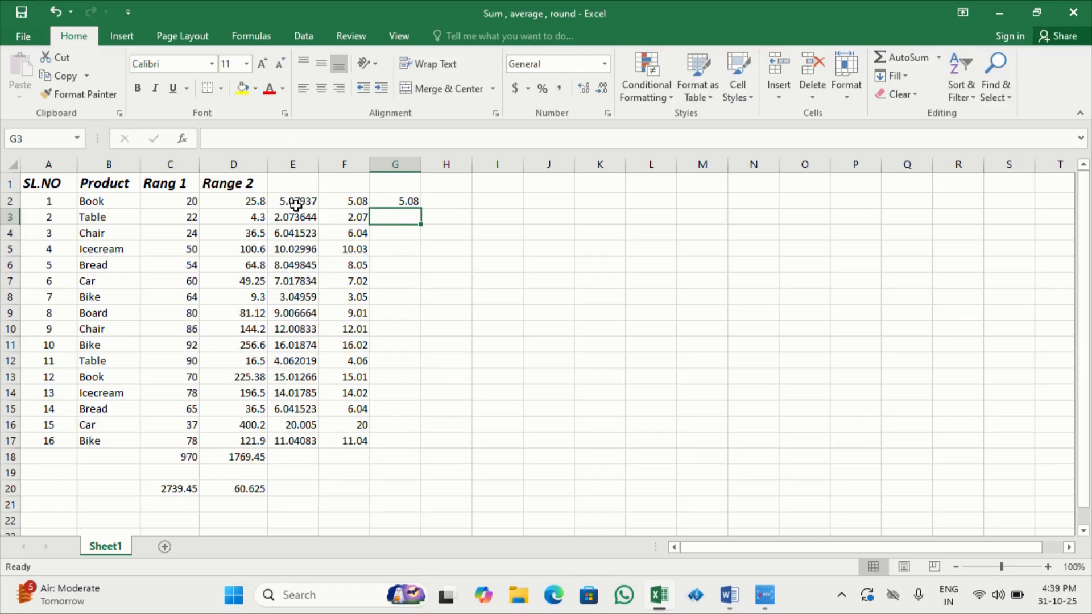
Fill the ROUNDUP formula from G2 down through G17 for all the product rows.
left_click(415, 202)
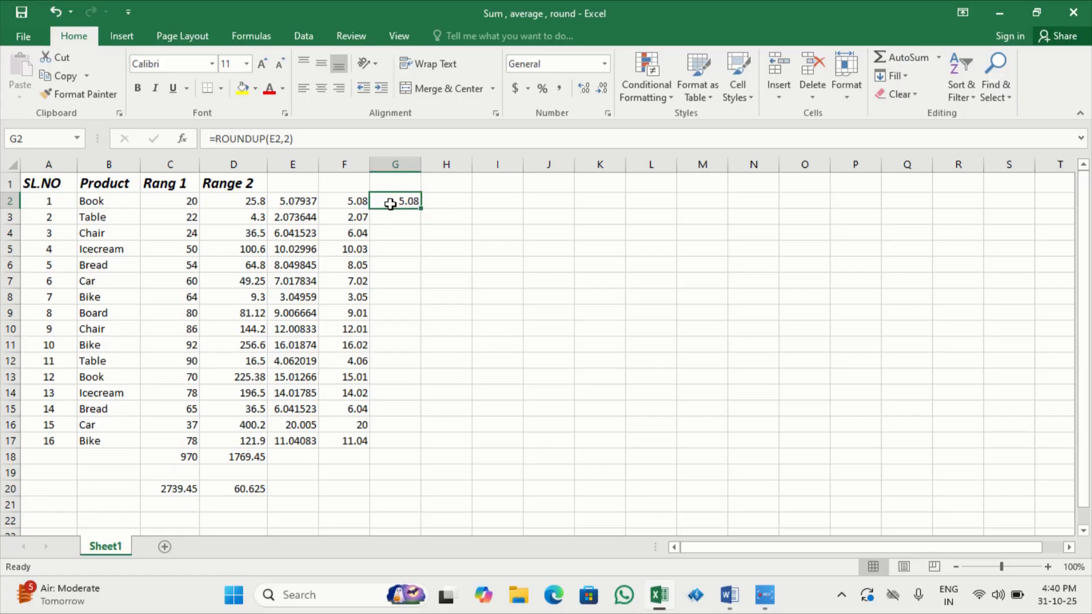
double_click(420, 211)
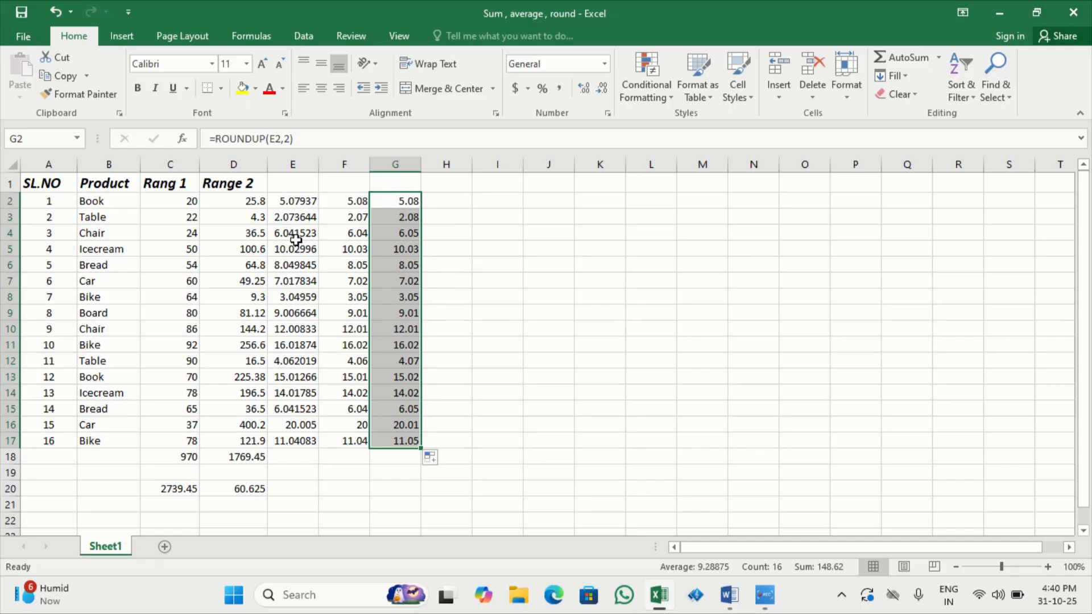
left_click(501, 253)
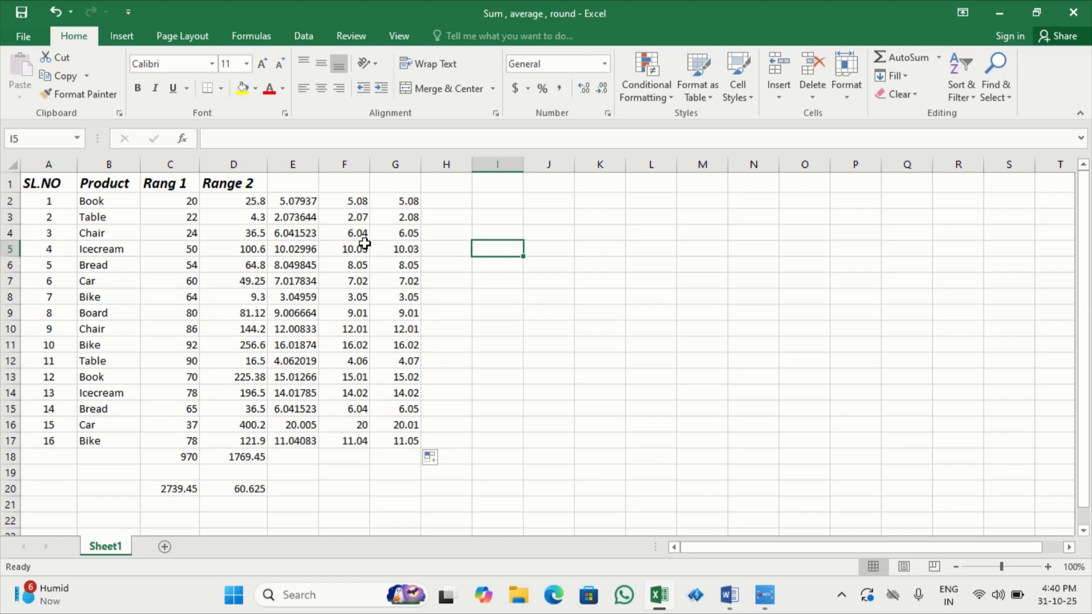
Round the square root in E2 down to 2 digits in cell H2 with the formula =ROUNDDOWN(E2,2).
left_click(448, 204)
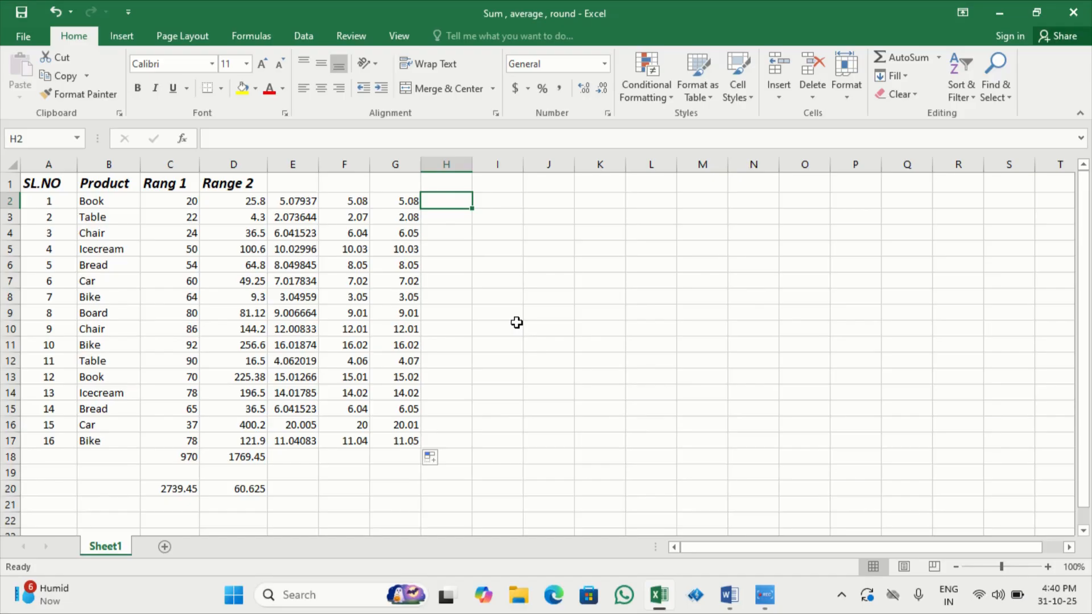
type("=rou")
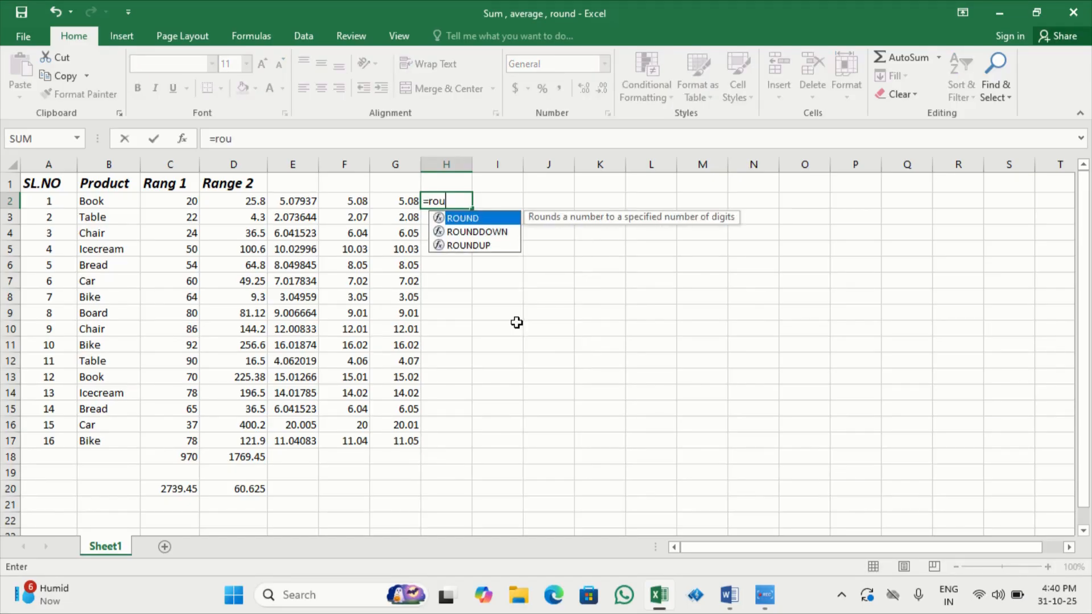
key("Down")
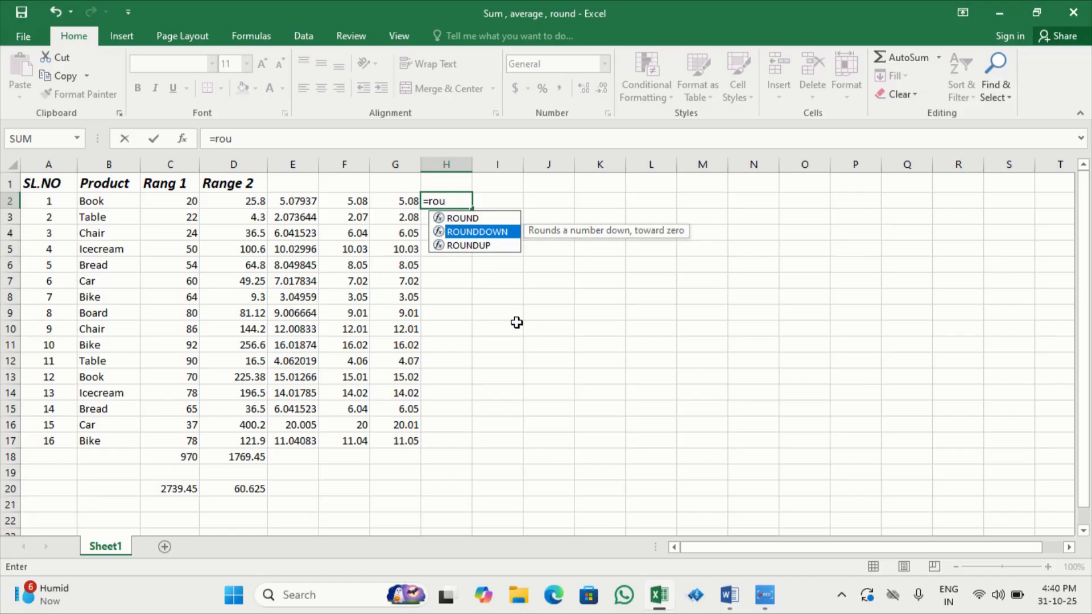
key("Tab")
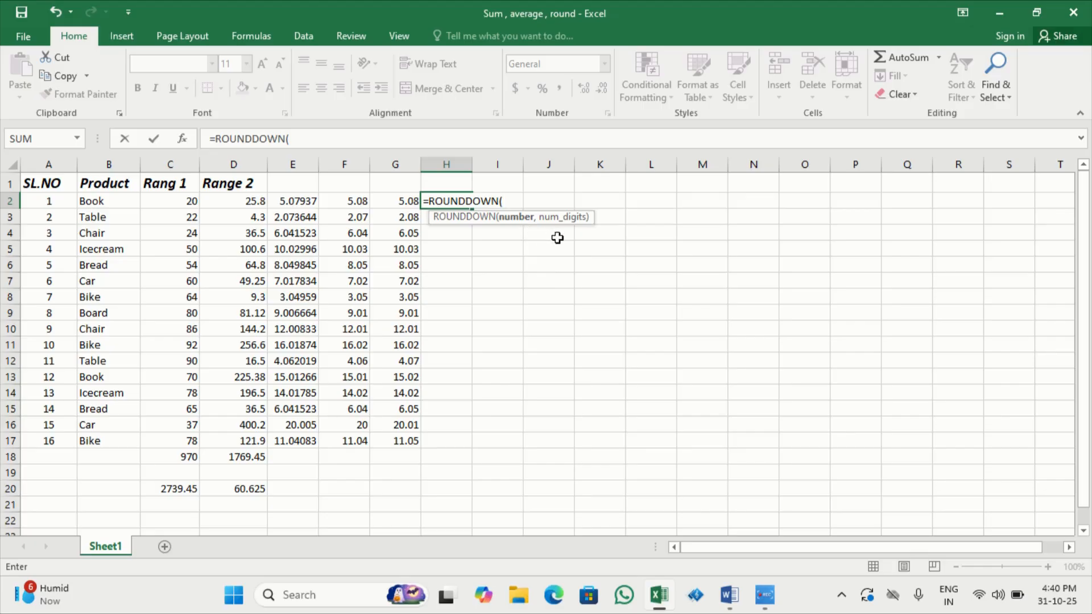
left_click(306, 204)
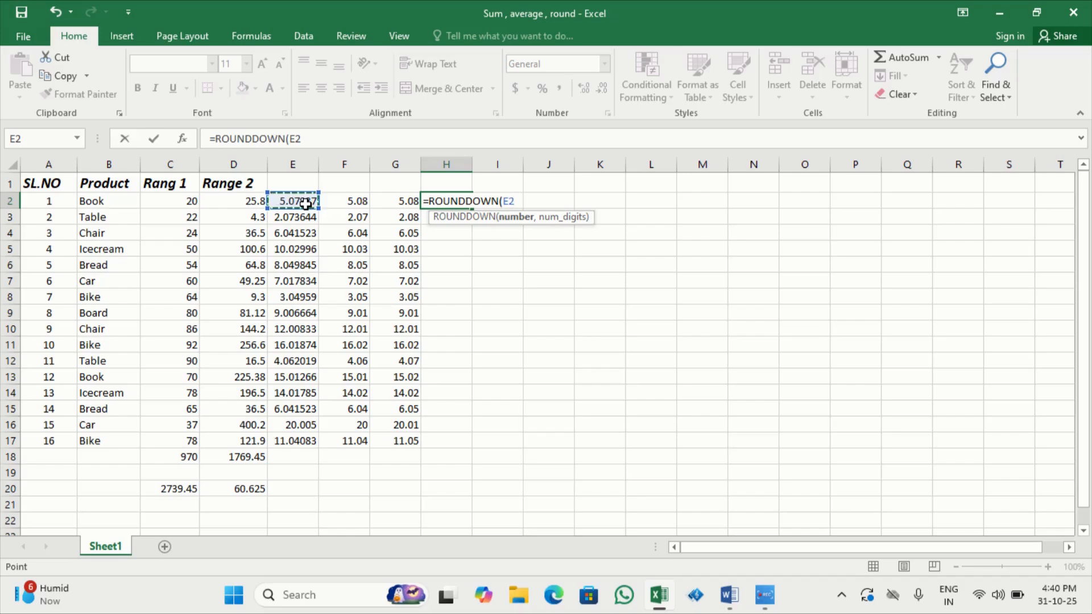
type(",")
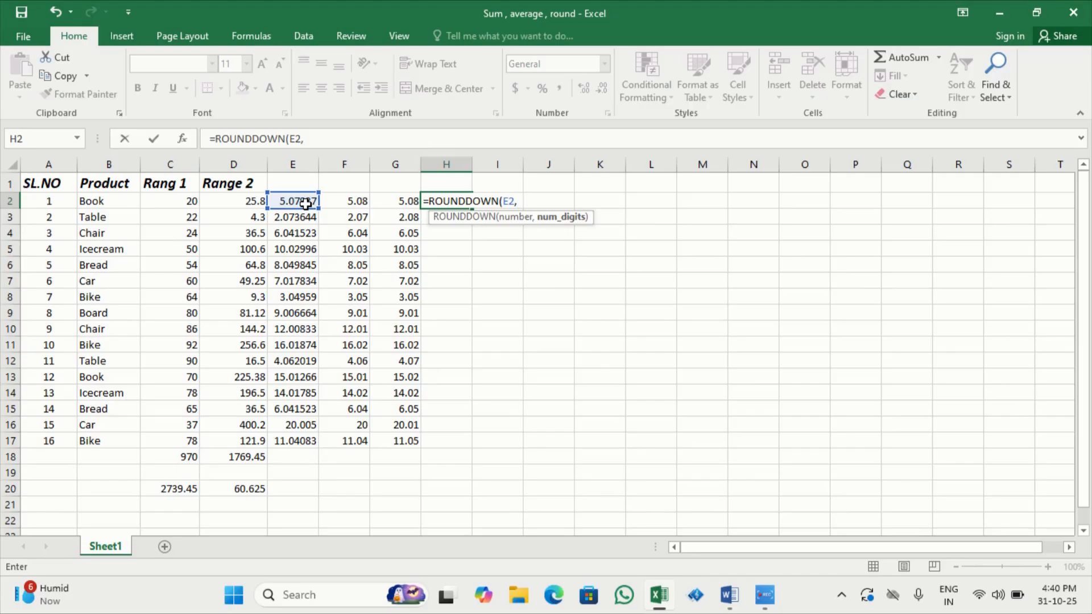
type("2)")
key("Return")
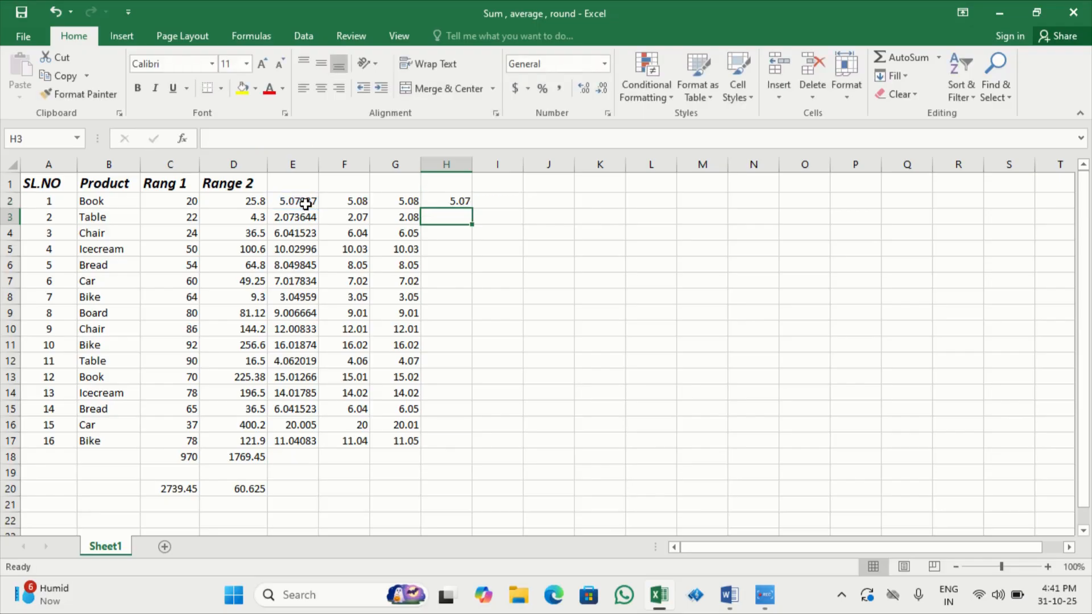
Fill the ROUNDDOWN formula from H2 down through H17 for all the product rows.
left_click(452, 199)
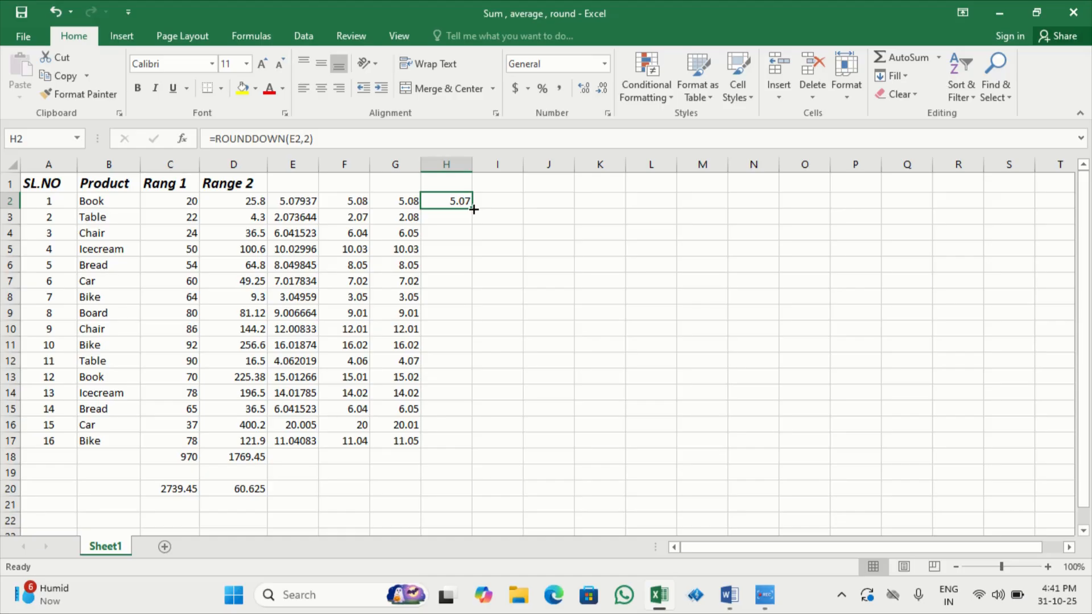
double_click(474, 210)
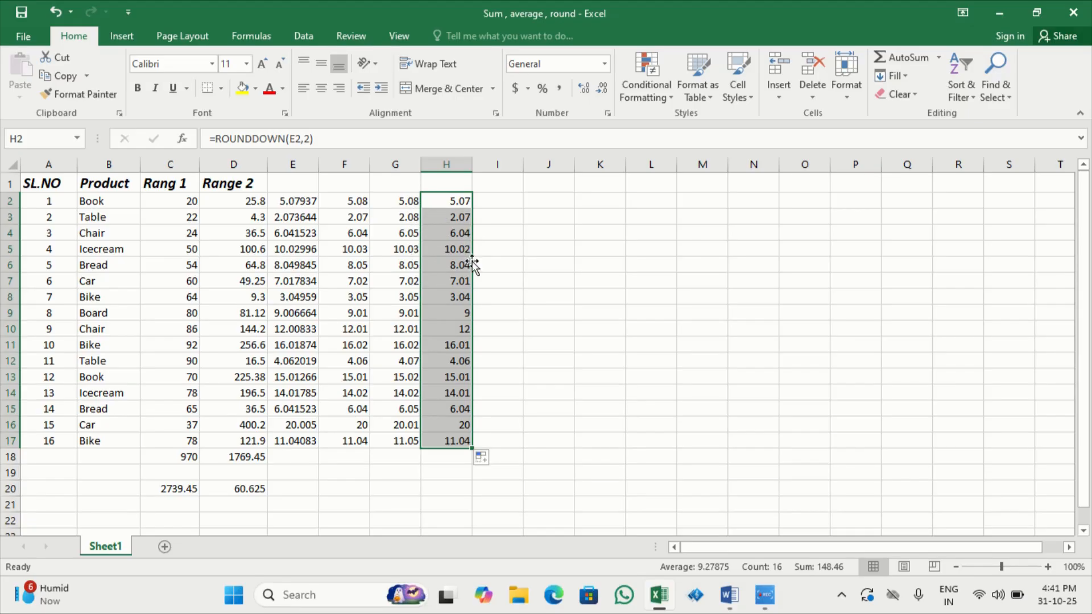
left_click(560, 325)
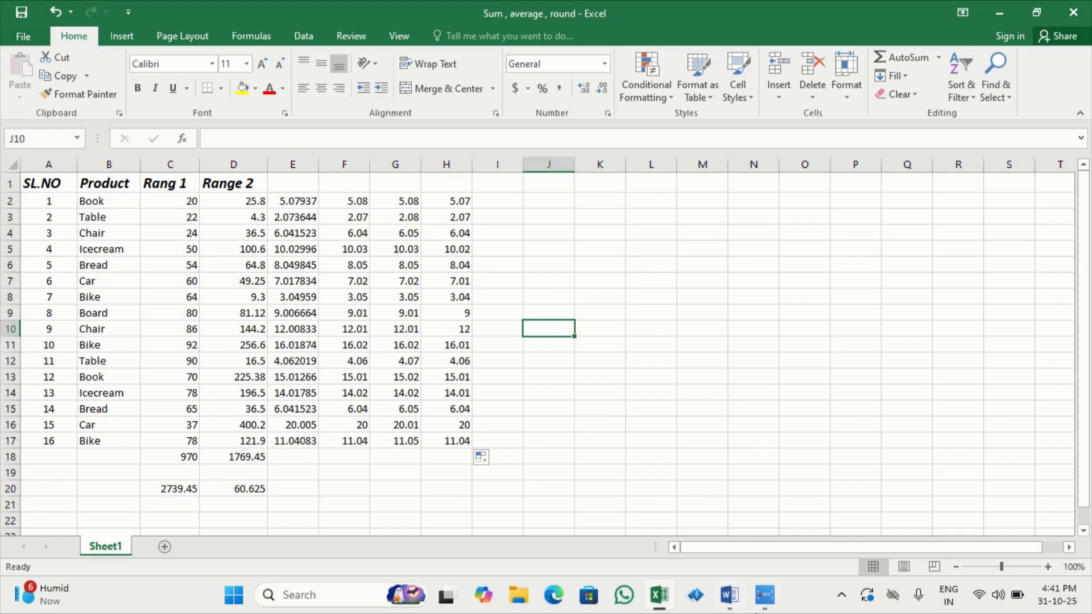
Consult the RoundDown and INT descriptions and syntax in the Word notes and return to the Excel workbook.
left_click(733, 603)
scroll(447, 359, "down", 5)
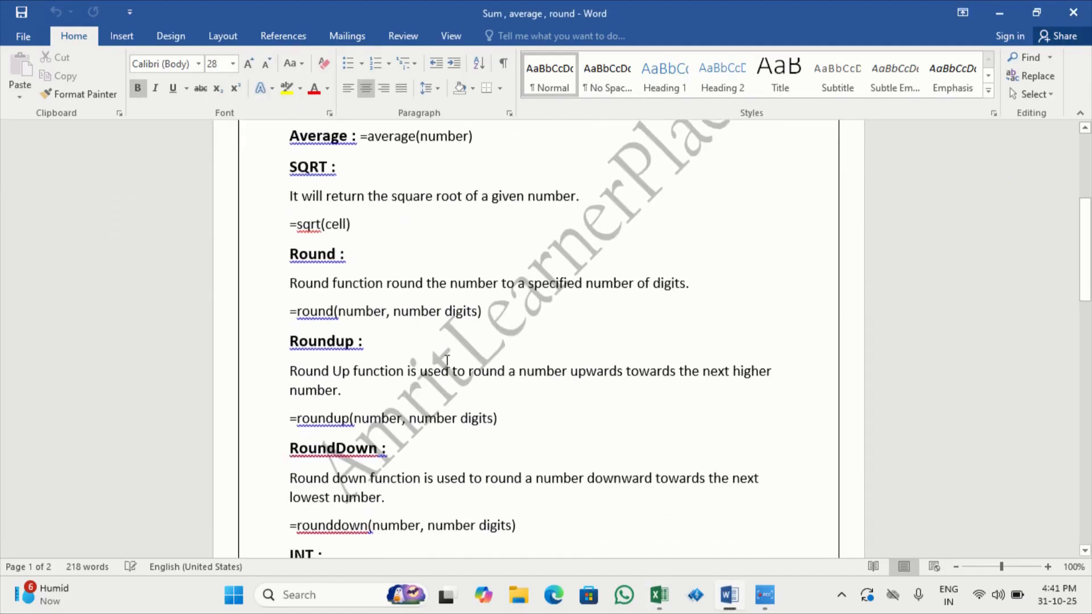
scroll(447, 361, "down", 1)
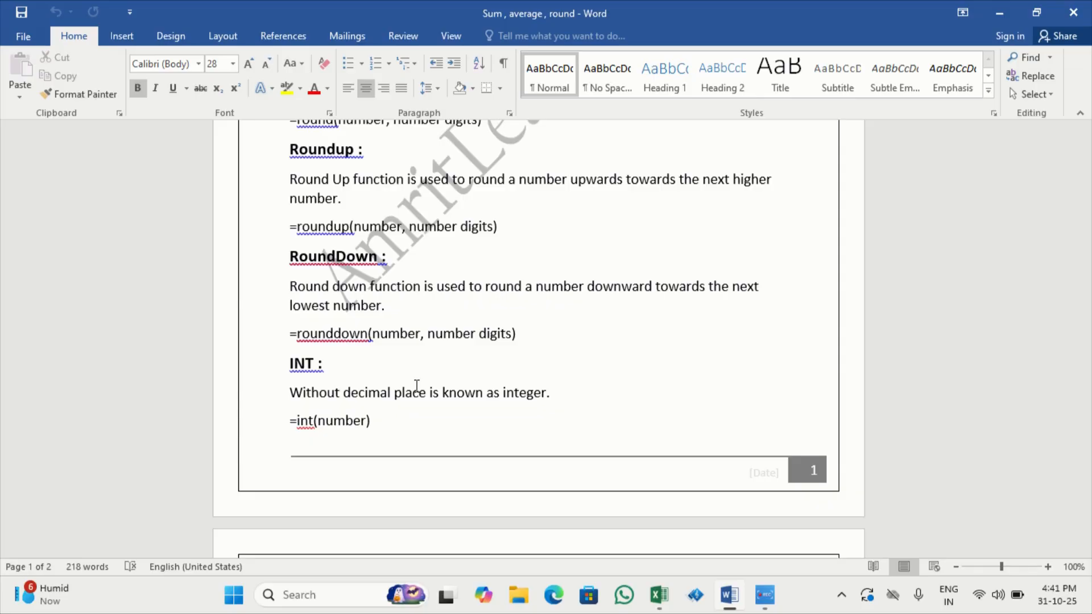
left_click(659, 595)
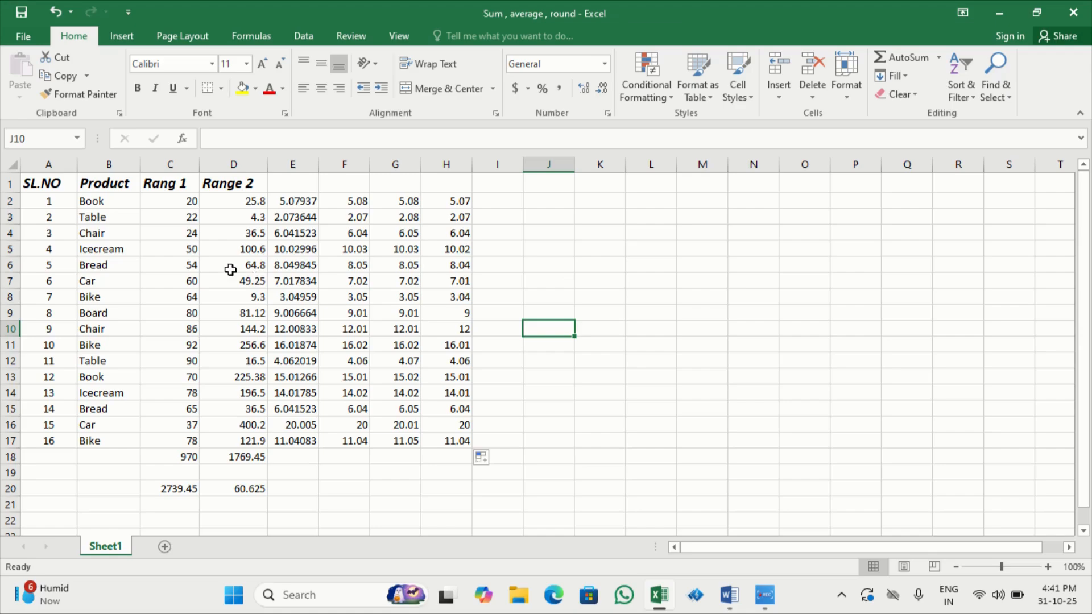
Compare the whole numbers in the first Rang 1 rows with the decimal numbers in the first Range 2 rows.
left_click_drag(193, 199, 196, 301)
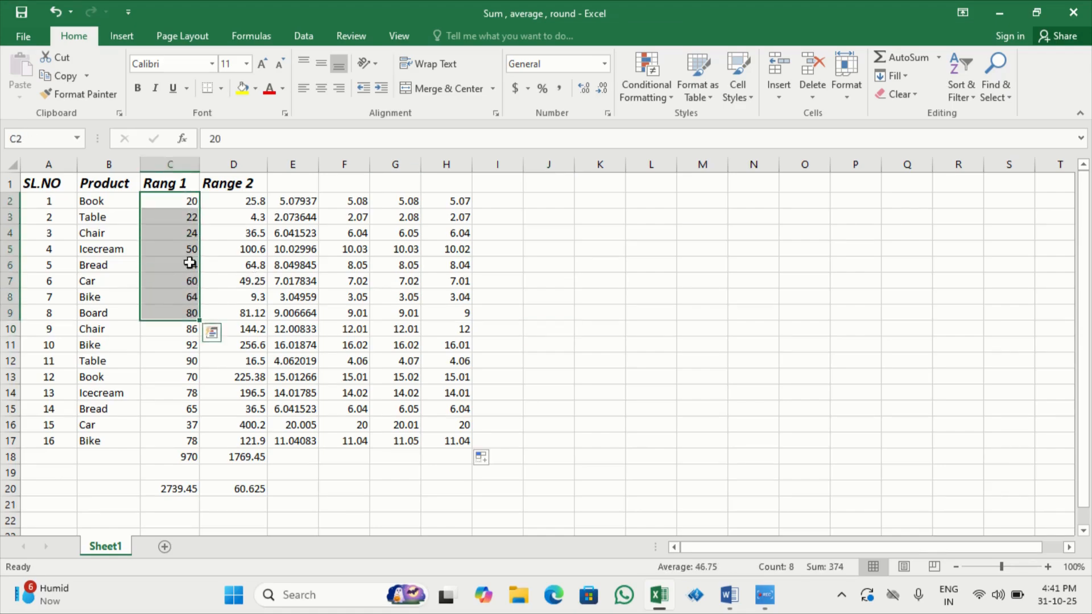
left_click_drag(193, 199, 196, 253)
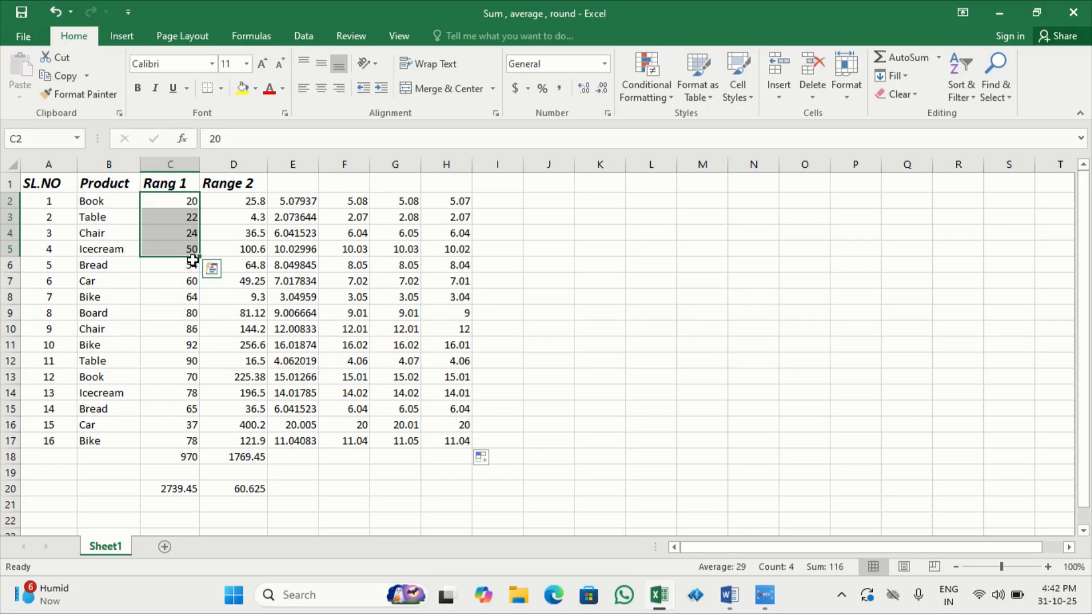
left_click_drag(254, 202, 259, 267)
left_click(547, 279)
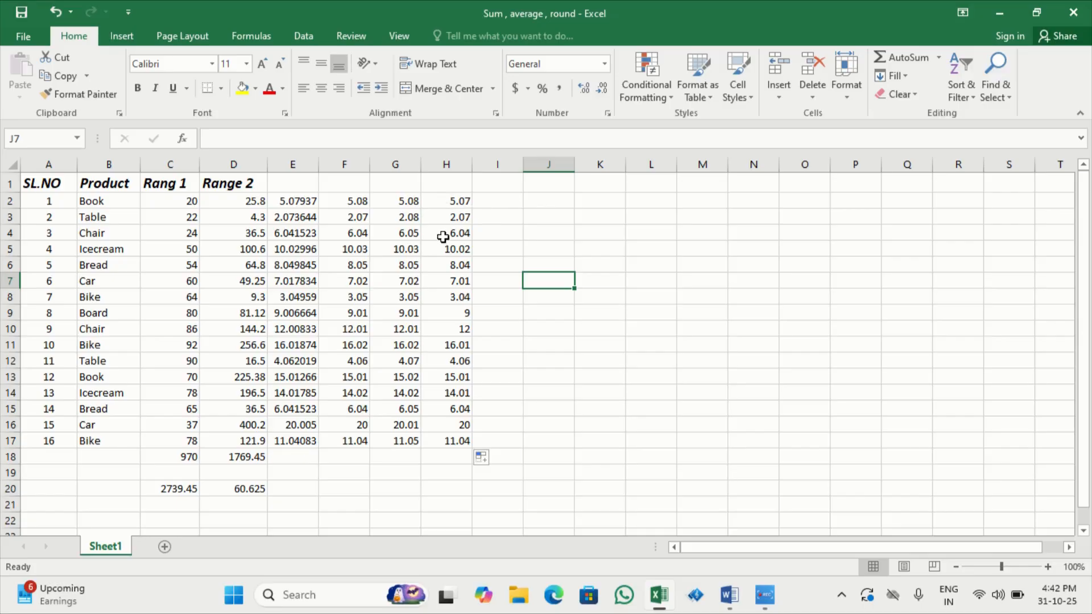
left_click(559, 207)
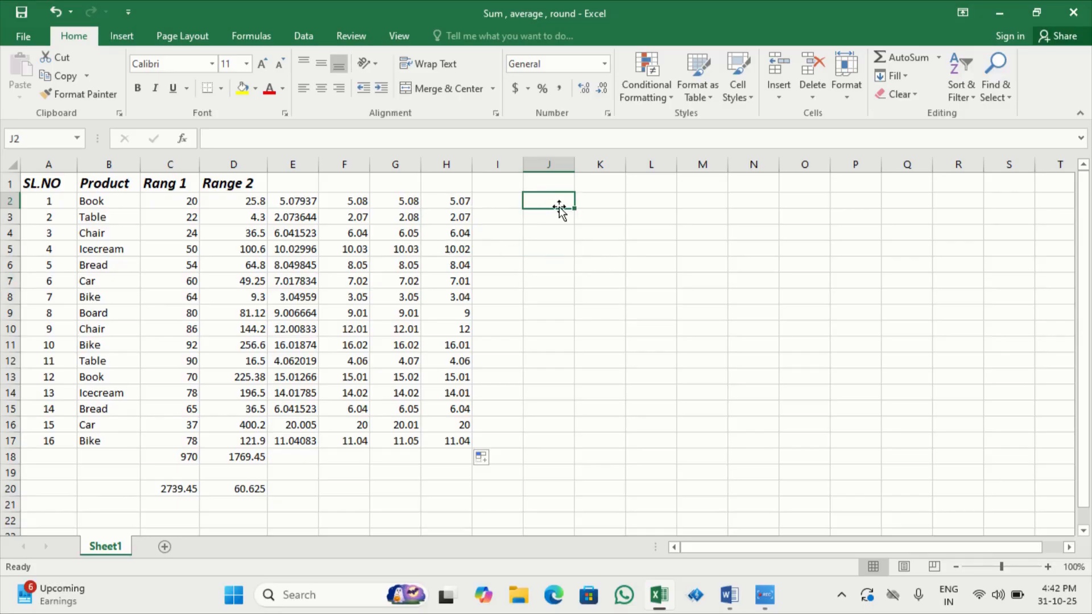
left_click(506, 213)
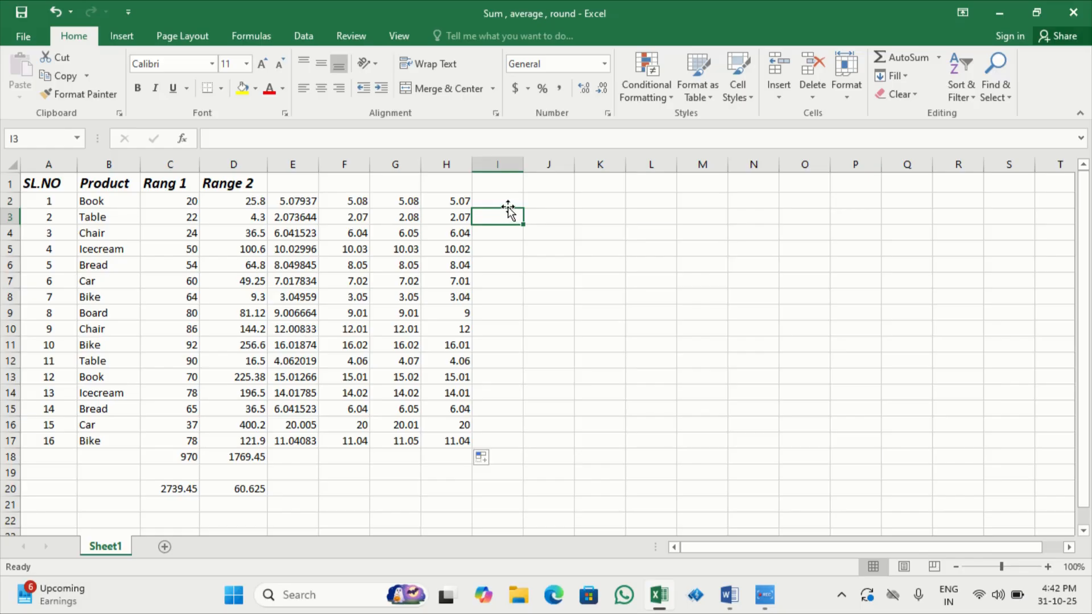
Reduce the rounded-down value in H2 to its integer in cell I2 with the formula =INT(H2).
left_click(512, 202)
type("=")
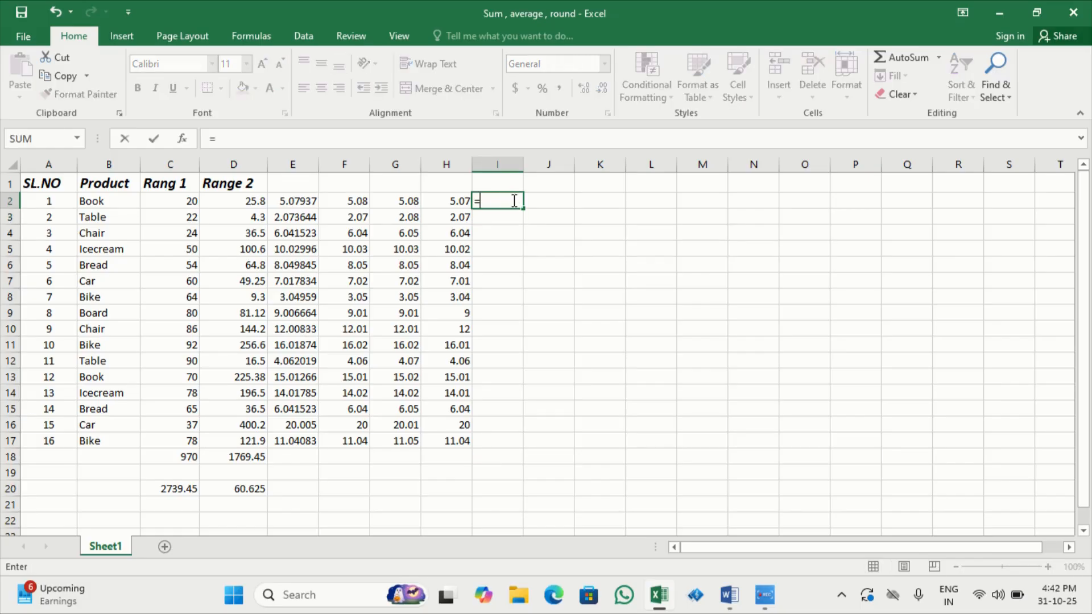
type("int")
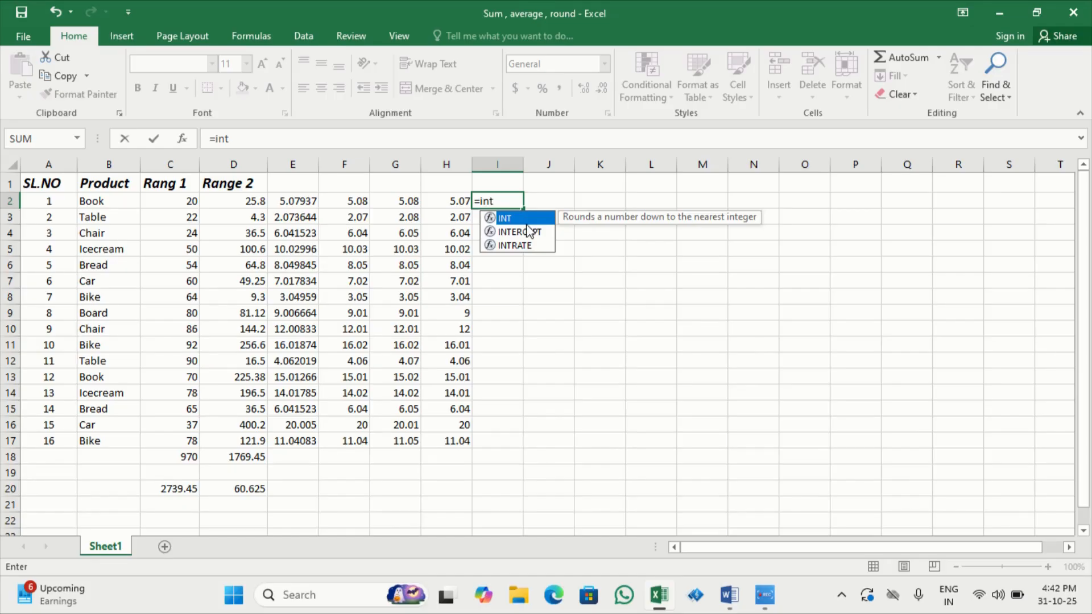
key("Tab")
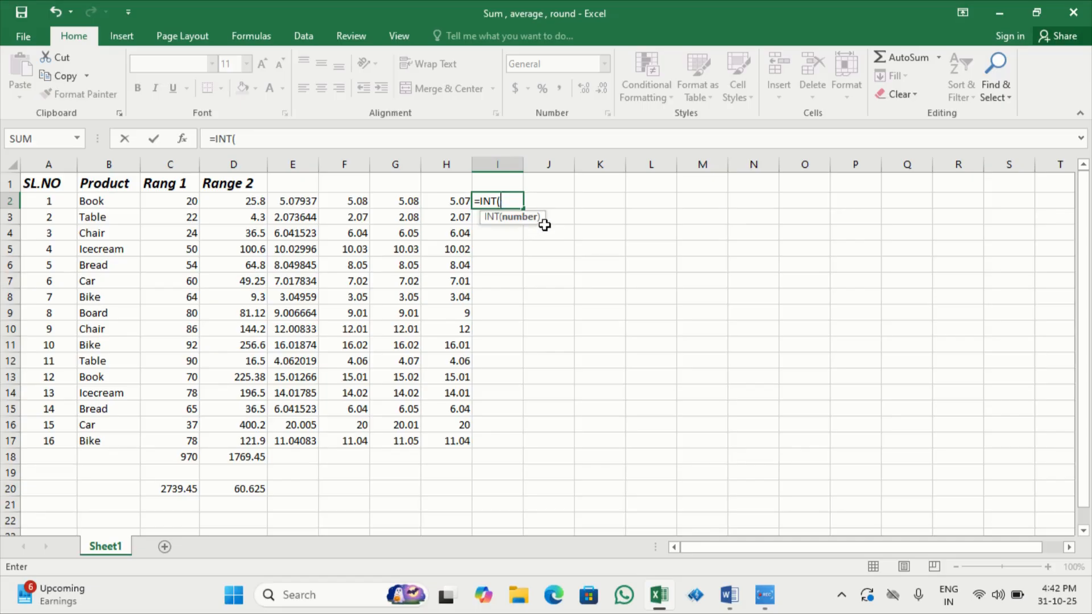
left_click(464, 198)
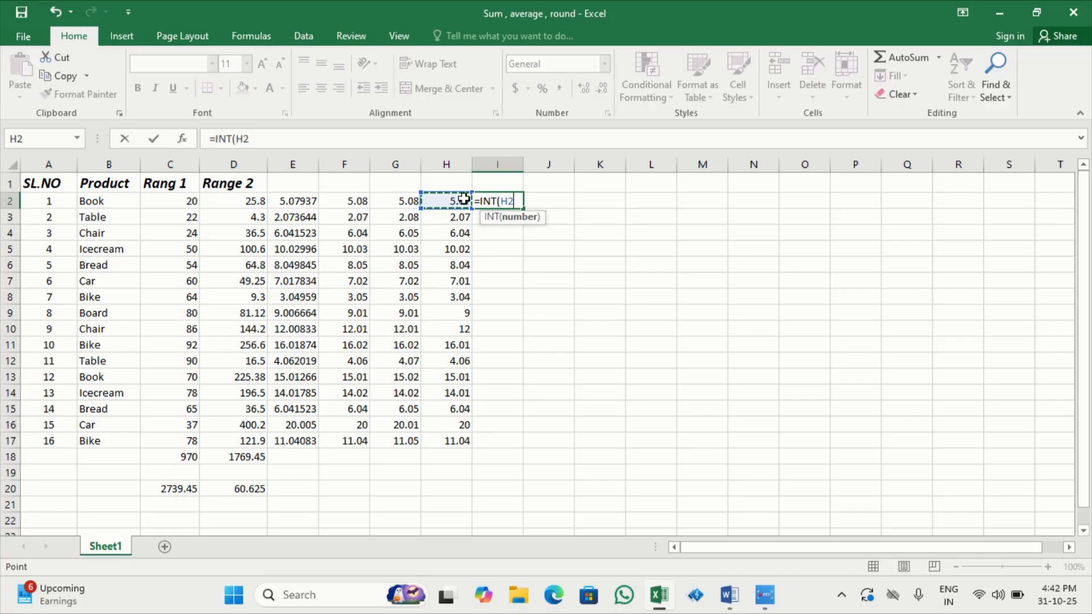
type(")")
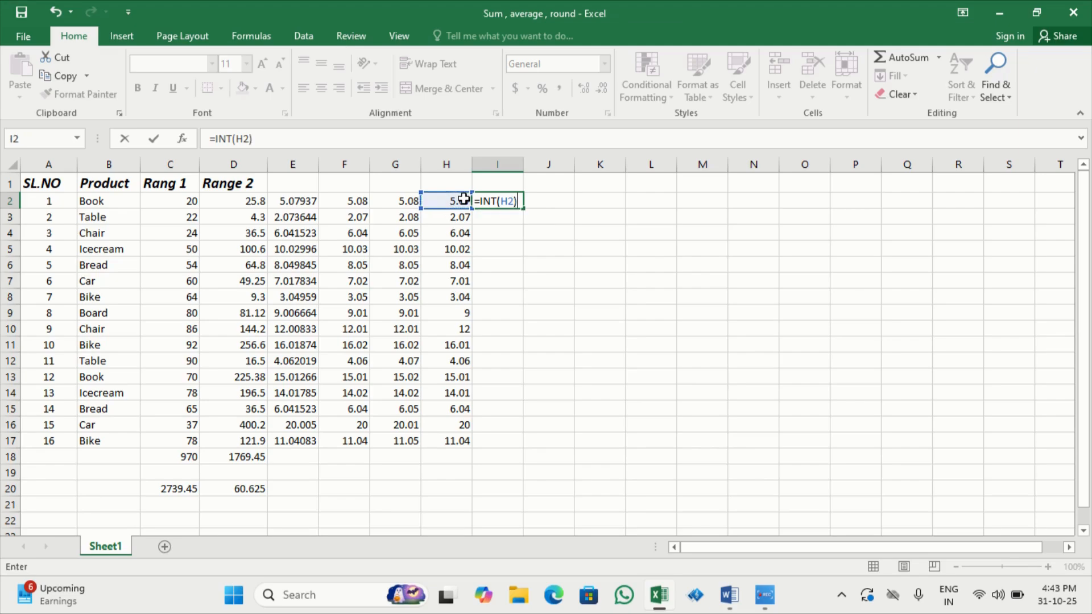
key("Return")
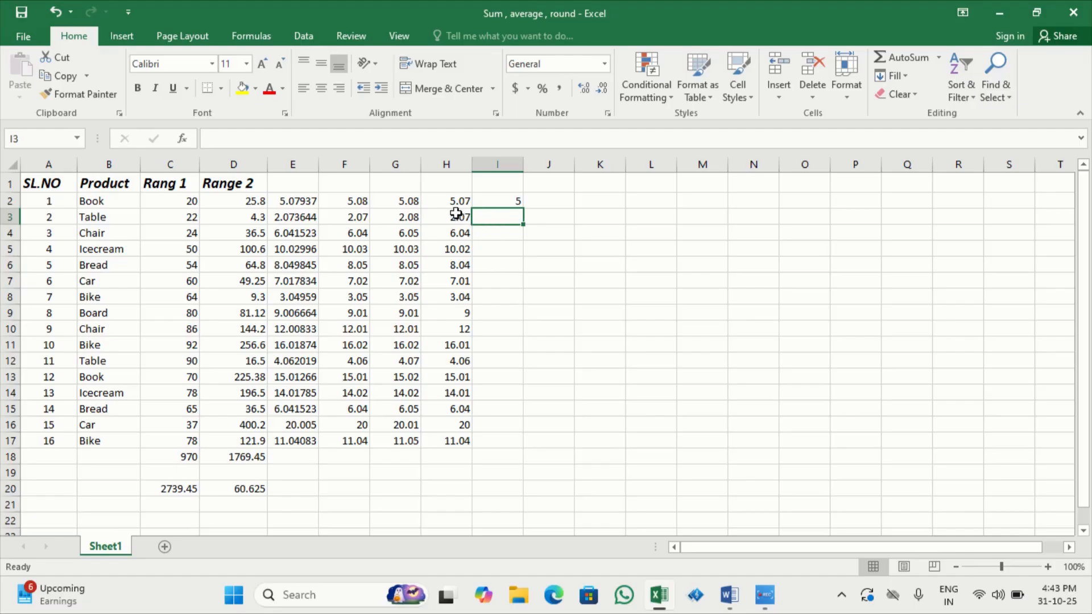
Fill the INT formula from I2 down through I17 for all the product rows.
left_click(516, 203)
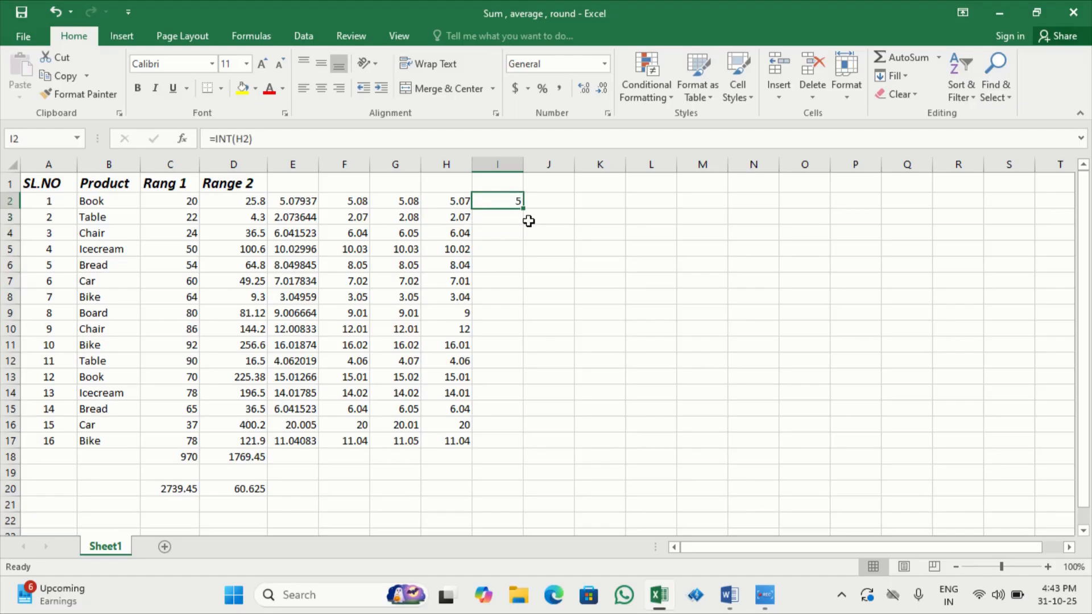
double_click(522, 211)
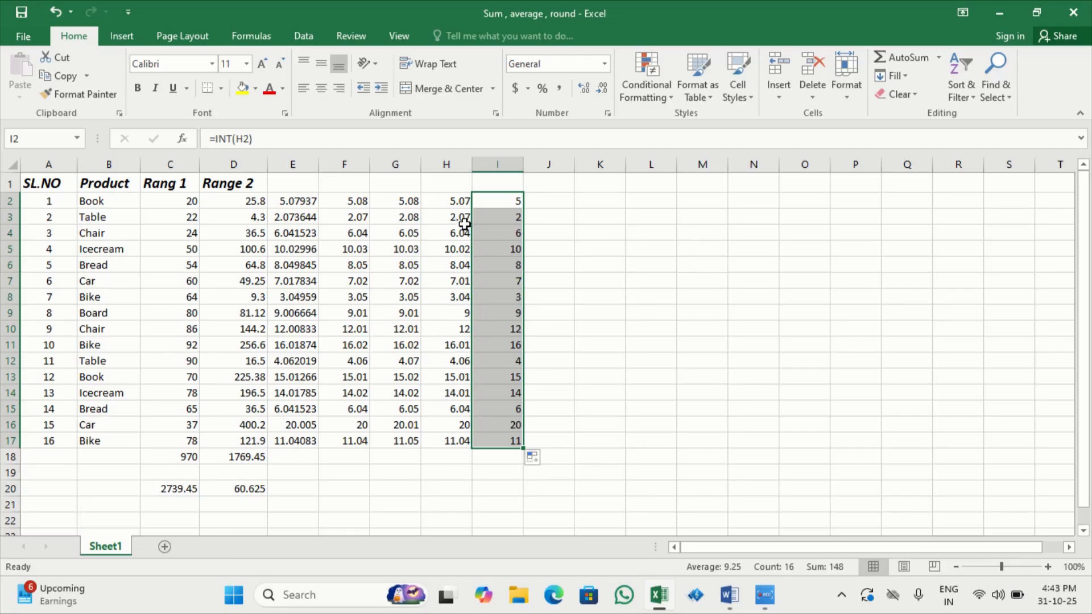
left_click(643, 373)
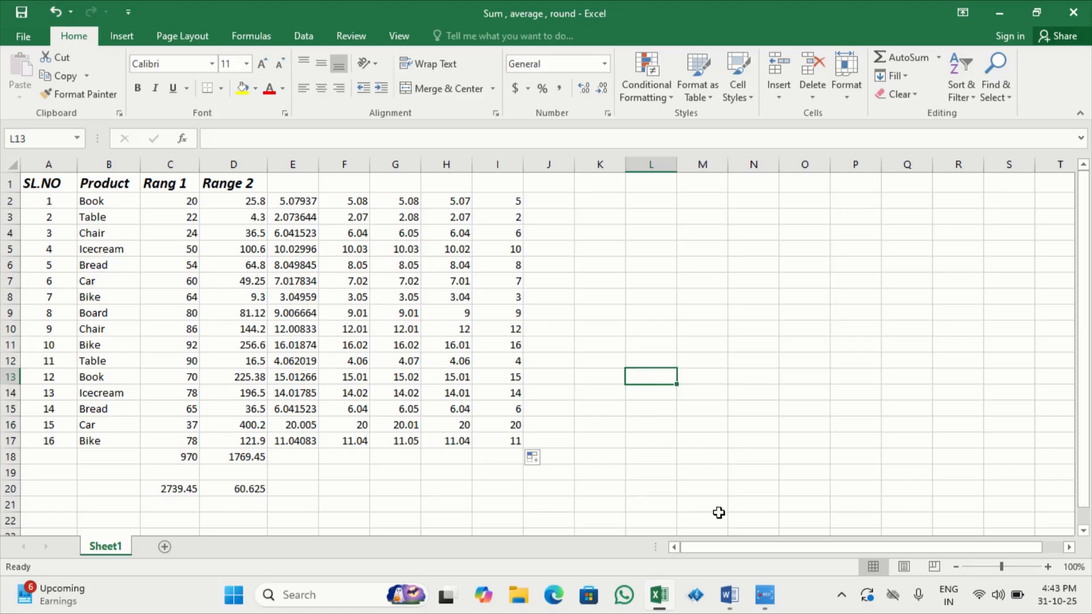
Consult the Max and Min descriptions and syntax in the Word notes and return to the Excel workbook.
left_click(730, 595)
scroll(500, 397, "down", 1)
scroll(499, 395, "down", 5)
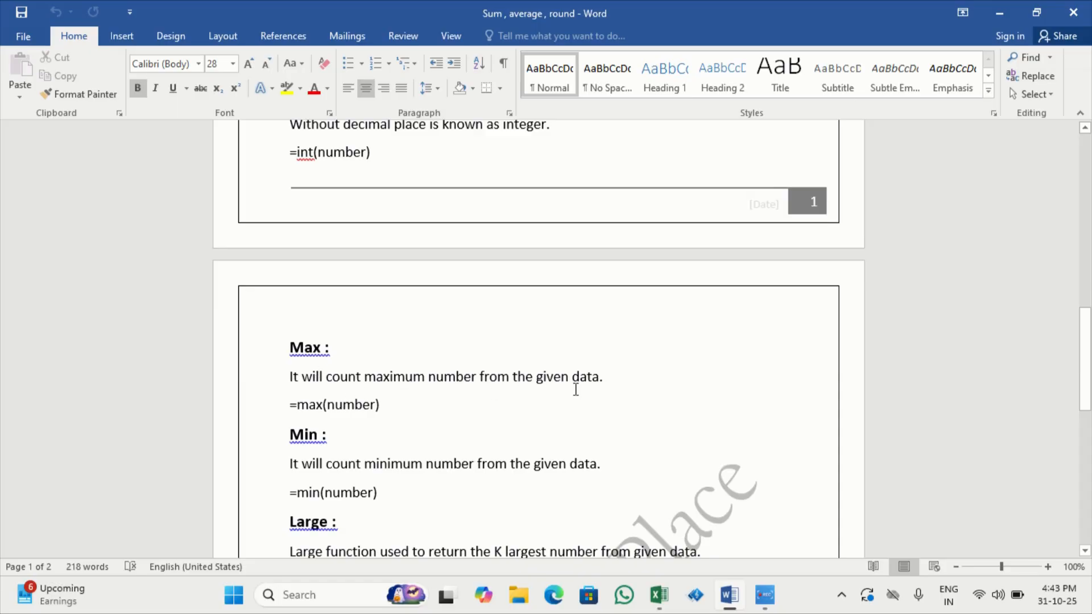
mouse_move(660, 595)
left_click(624, 504)
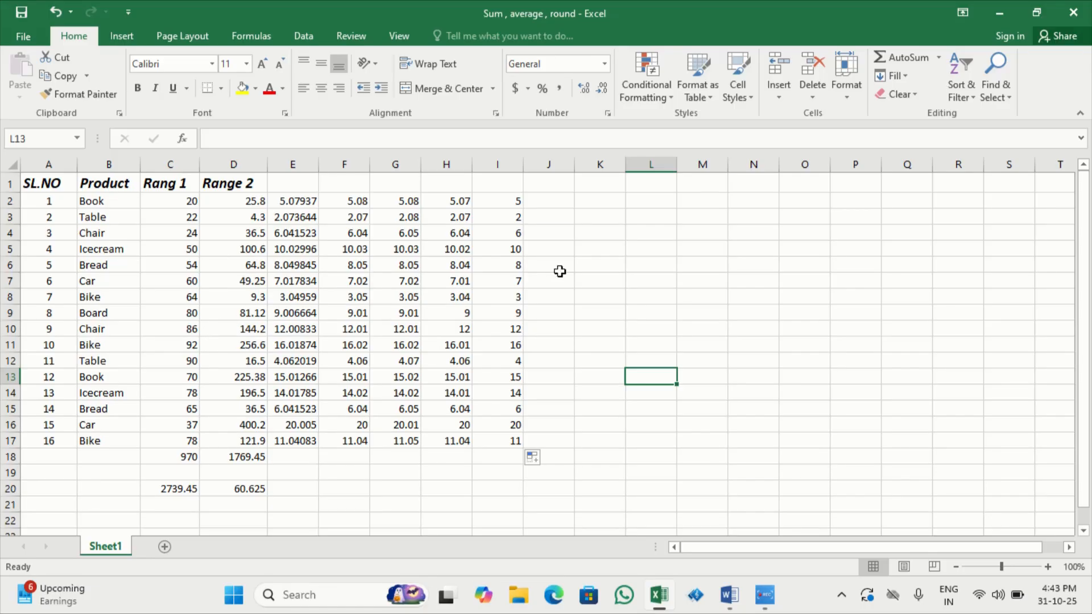
left_click(554, 189)
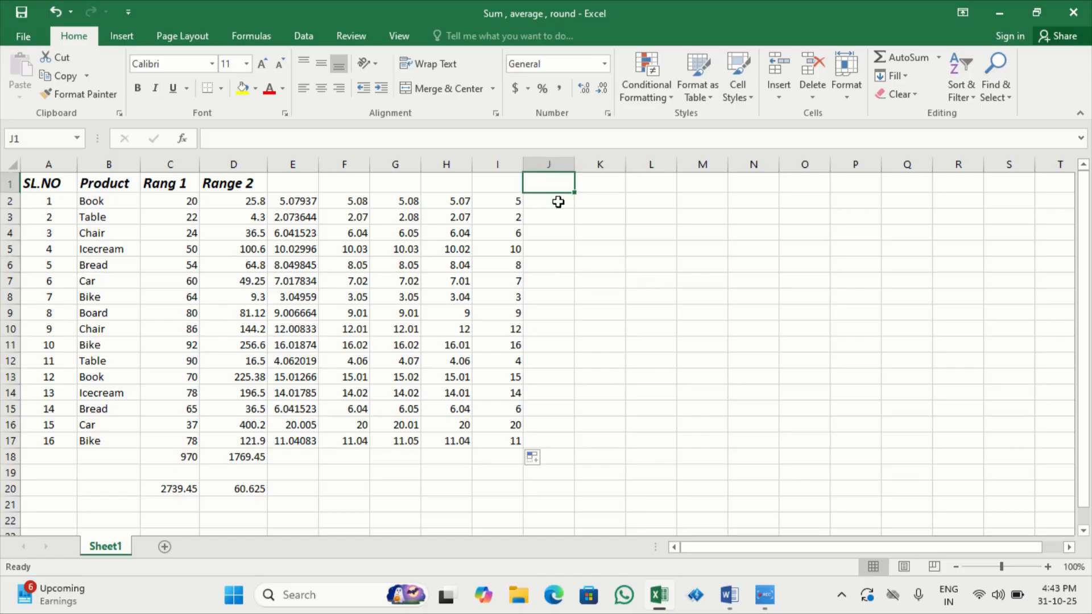
left_click(562, 216)
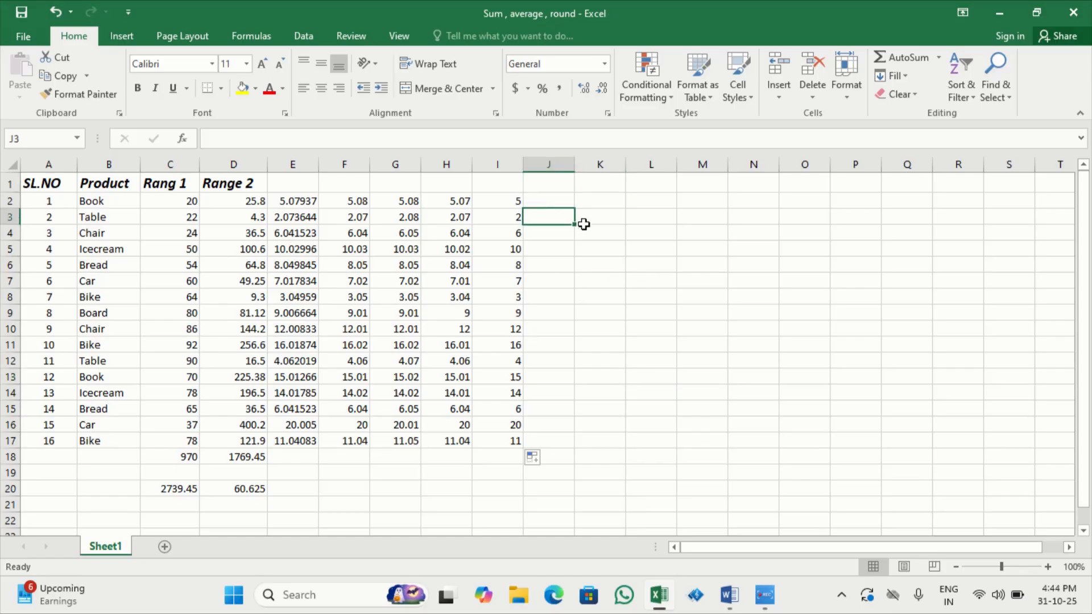
left_click(603, 252)
type("=")
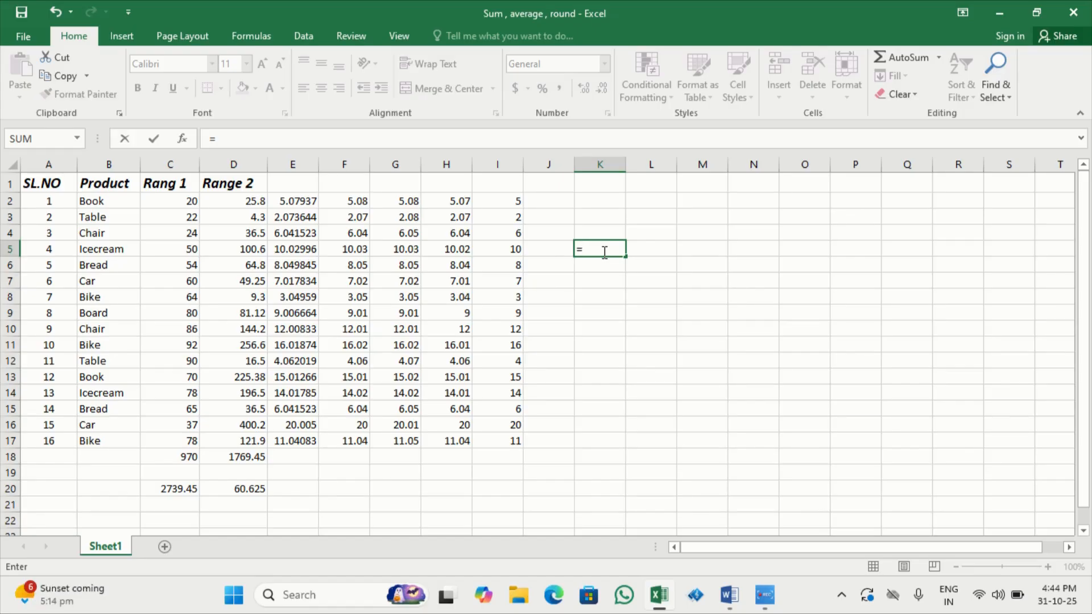
type("max")
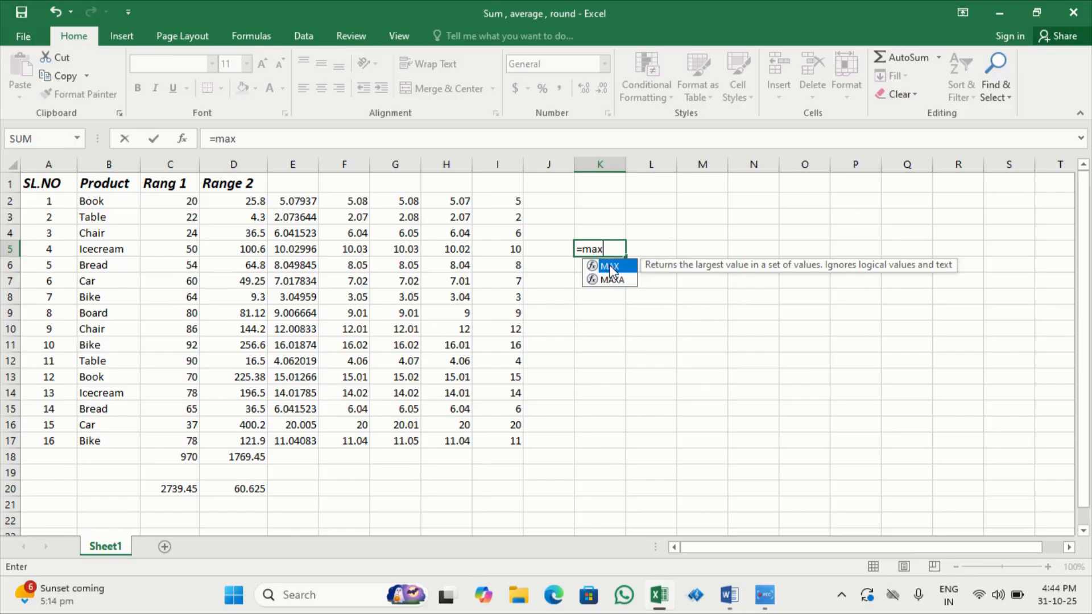
double_click(610, 267)
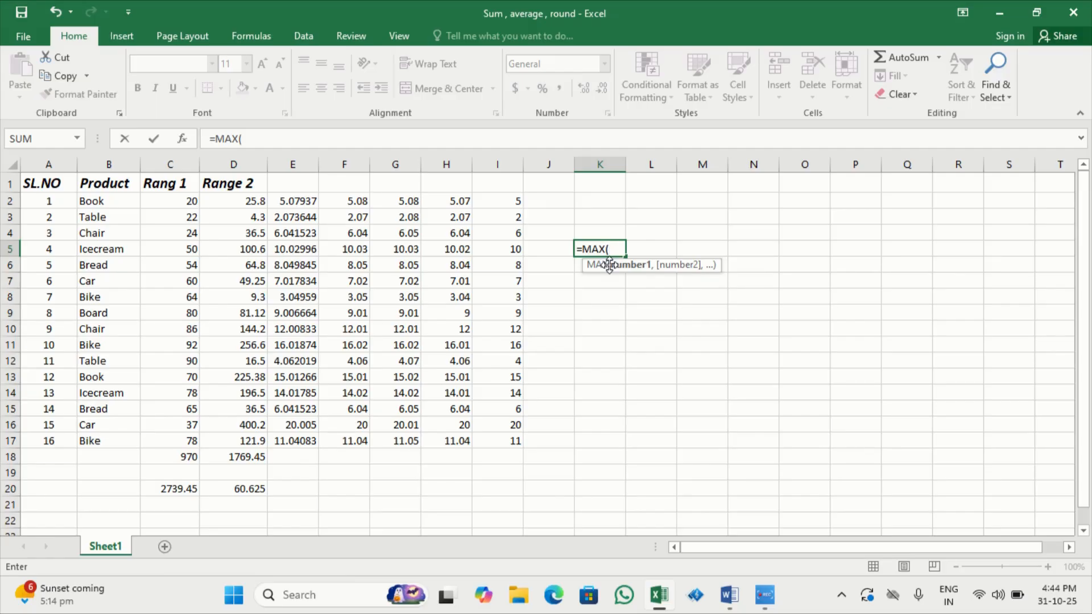
key("BackSpace")
key("BackSpace")
key("Escape")
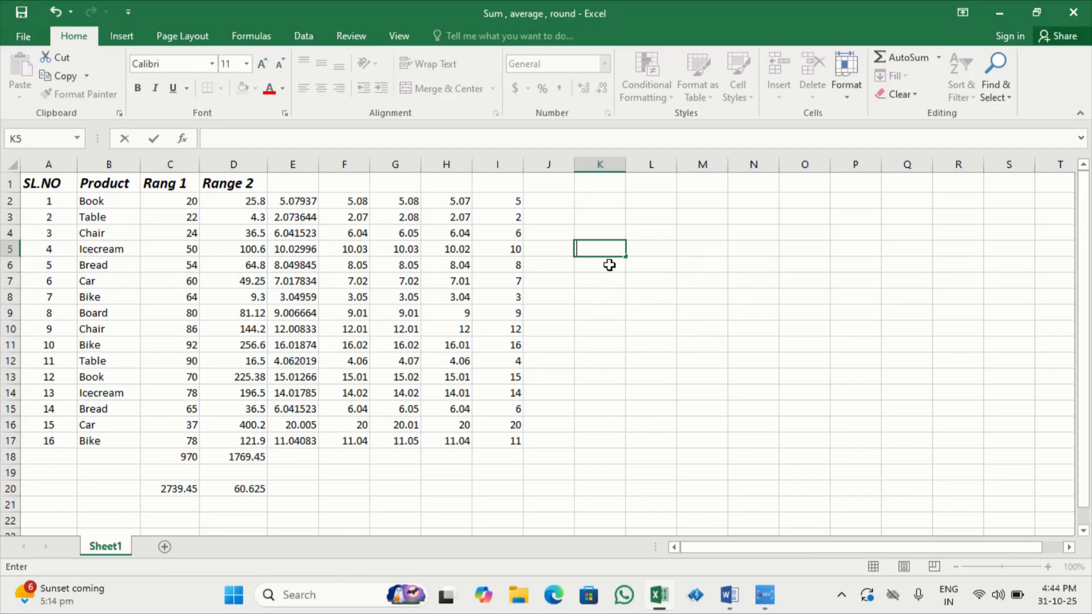
type("max(")
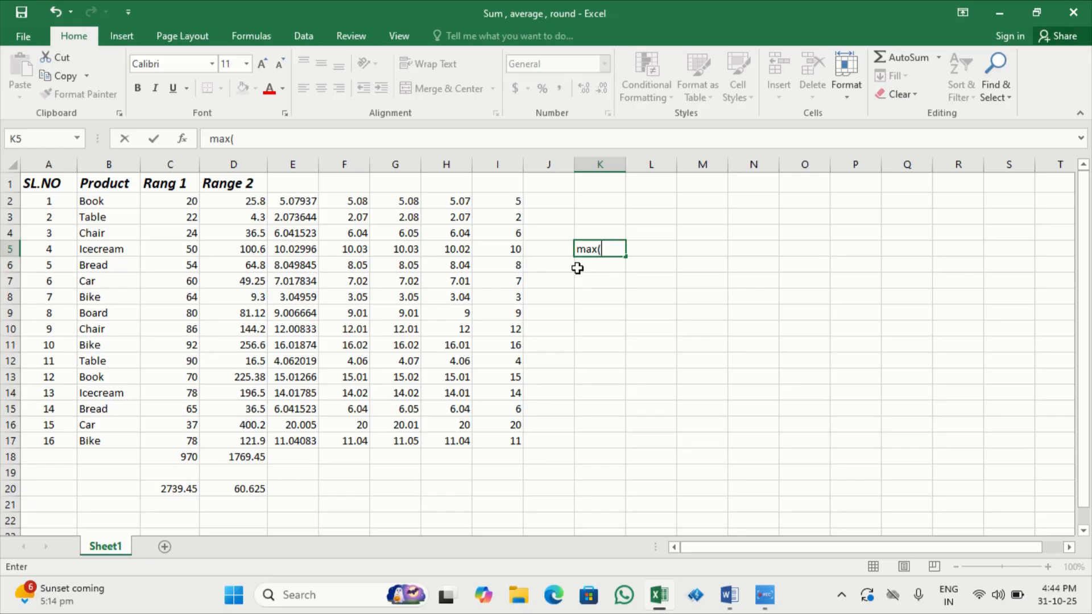
key("BackSpace")
key("BackSpace")
key("BackSpace")
key("BackSpace")
Find the largest Range 2 value in cell K5 with the formula =MAX(D2:D17).
type("=")
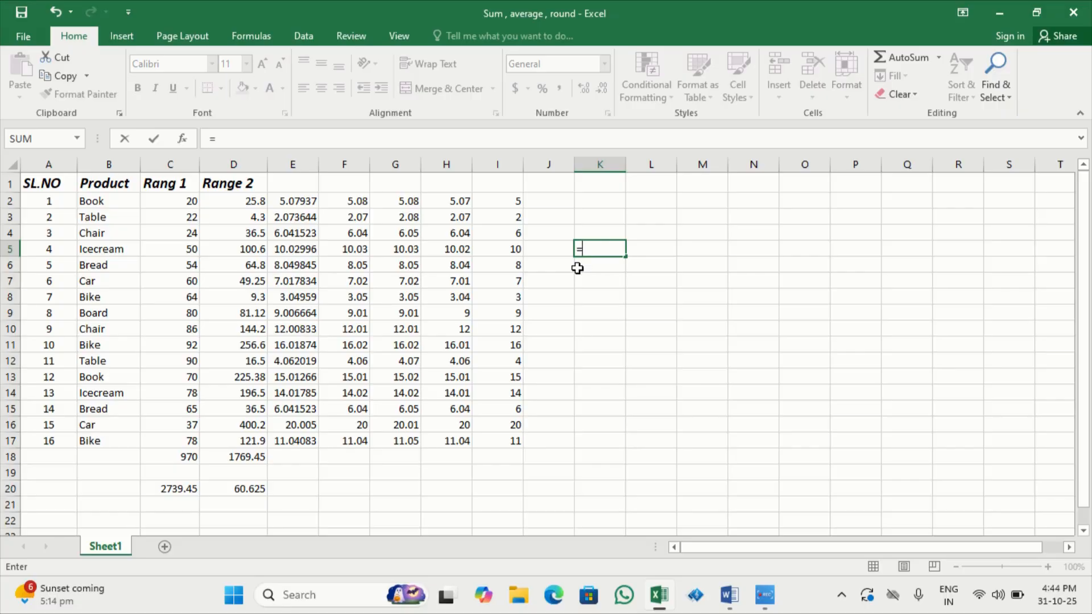
type("ma")
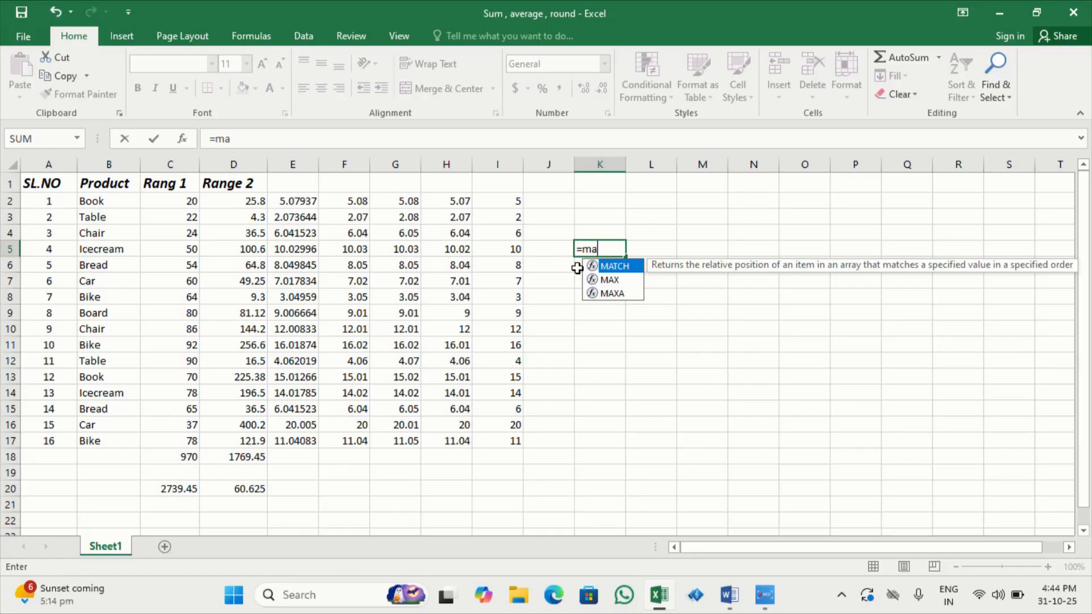
key("Down")
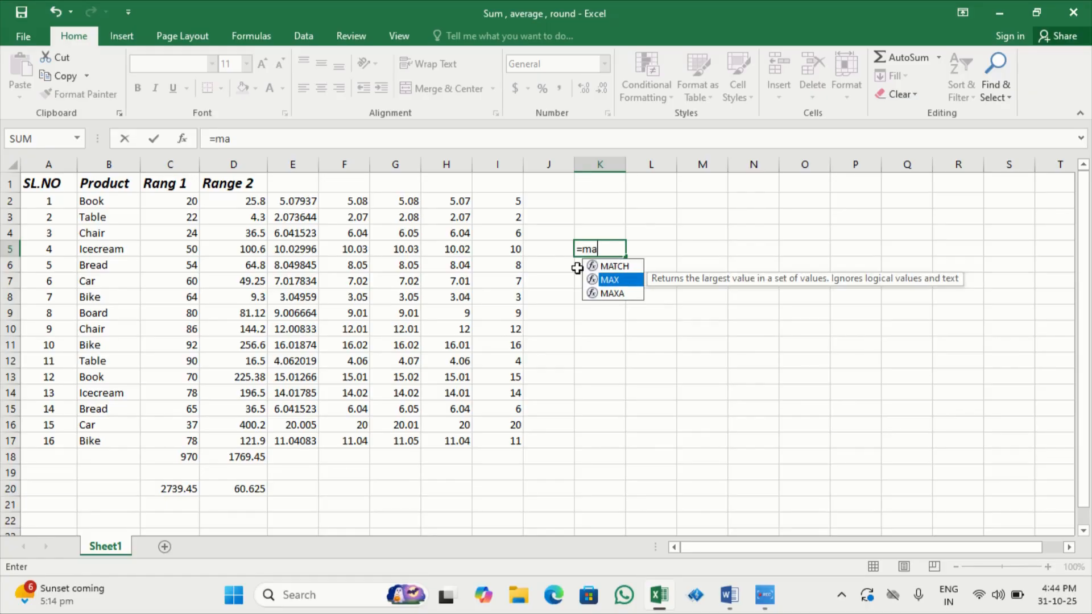
double_click(632, 281)
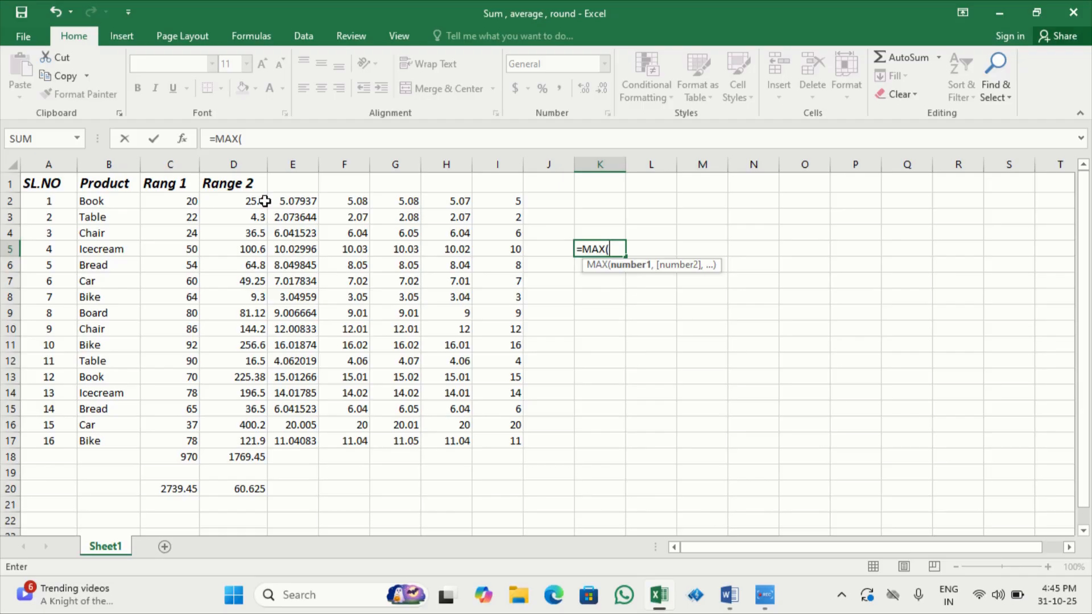
left_click_drag(265, 201, 254, 435)
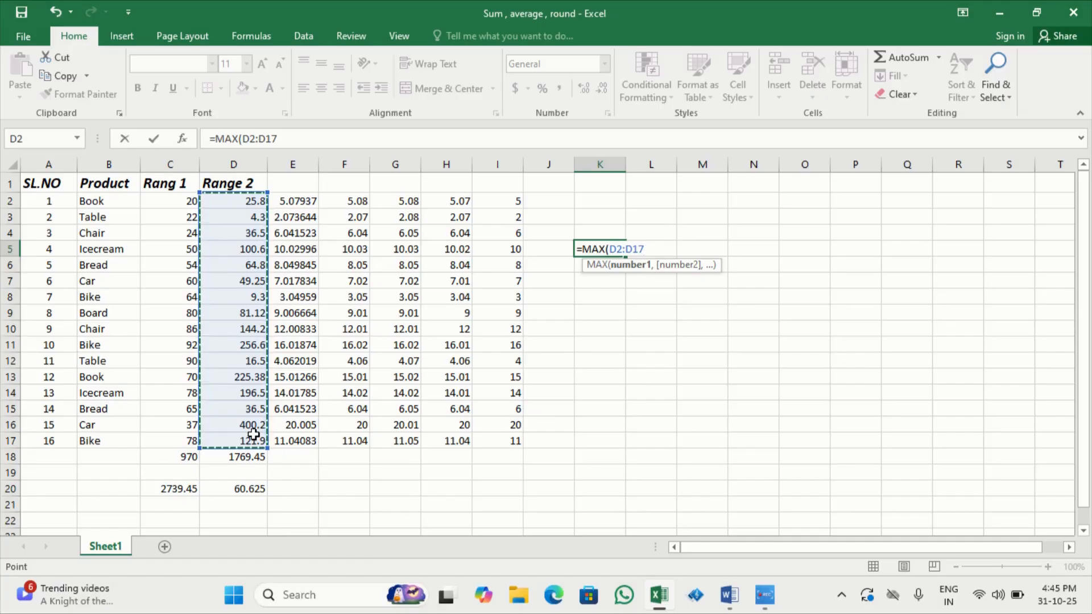
type(")")
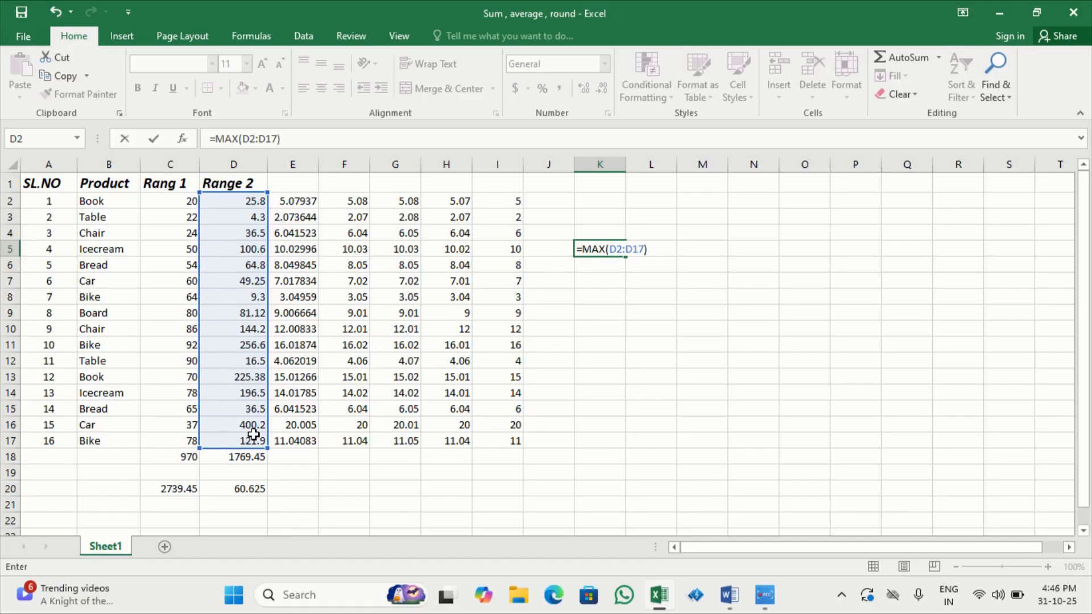
key("Return")
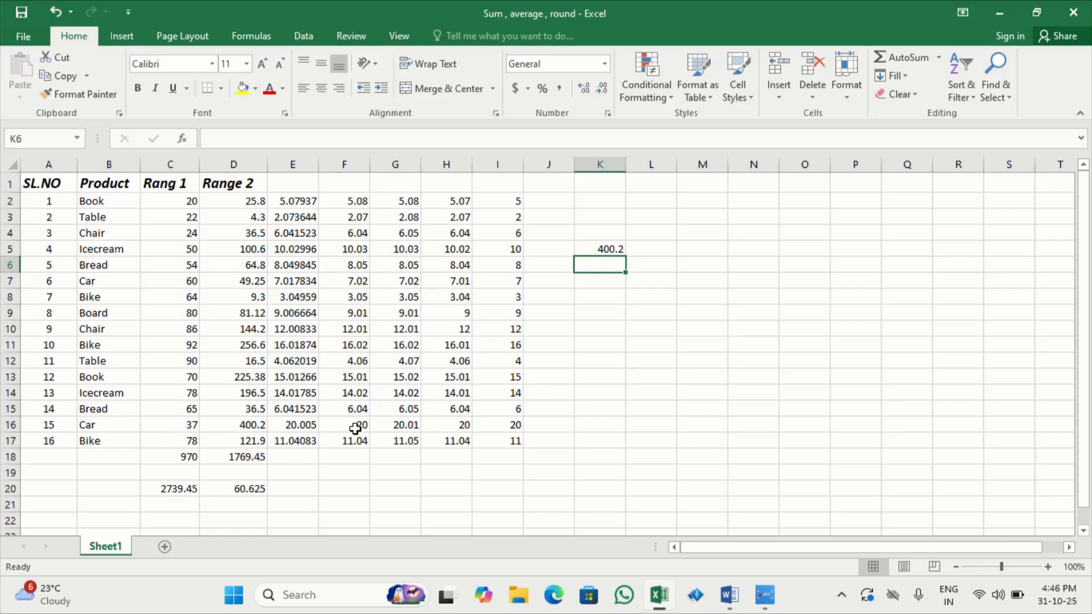
left_click(238, 443)
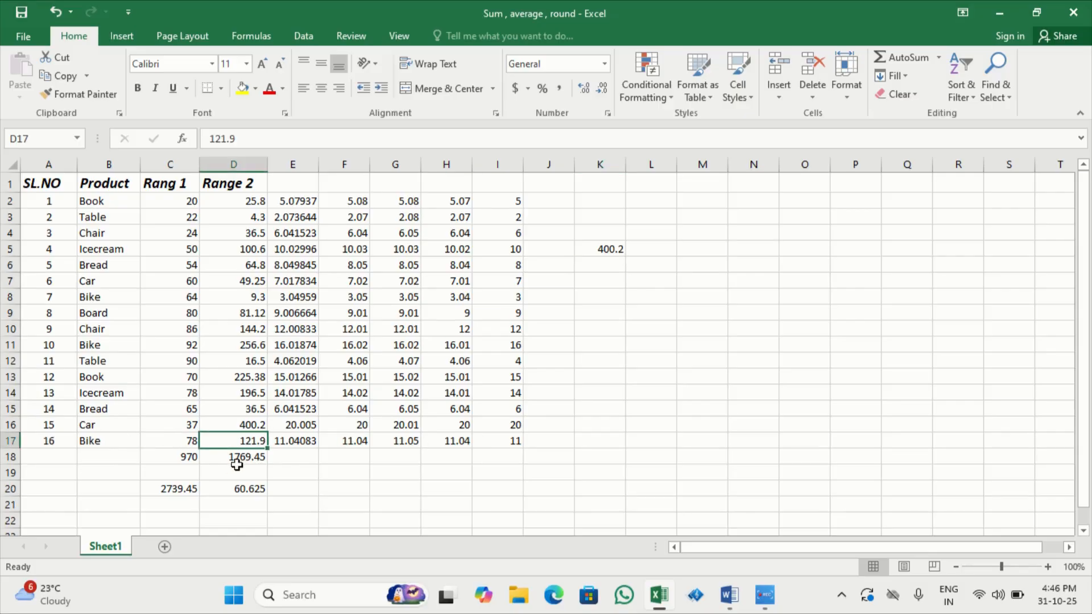
left_click(237, 470)
left_click(237, 456)
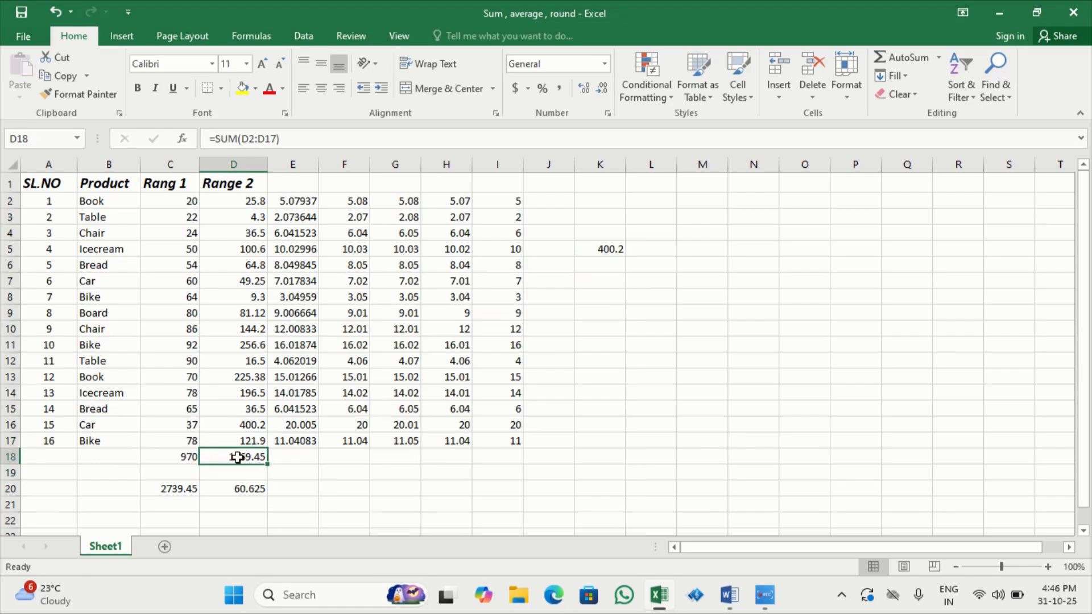
left_click_drag(61, 441, 532, 455)
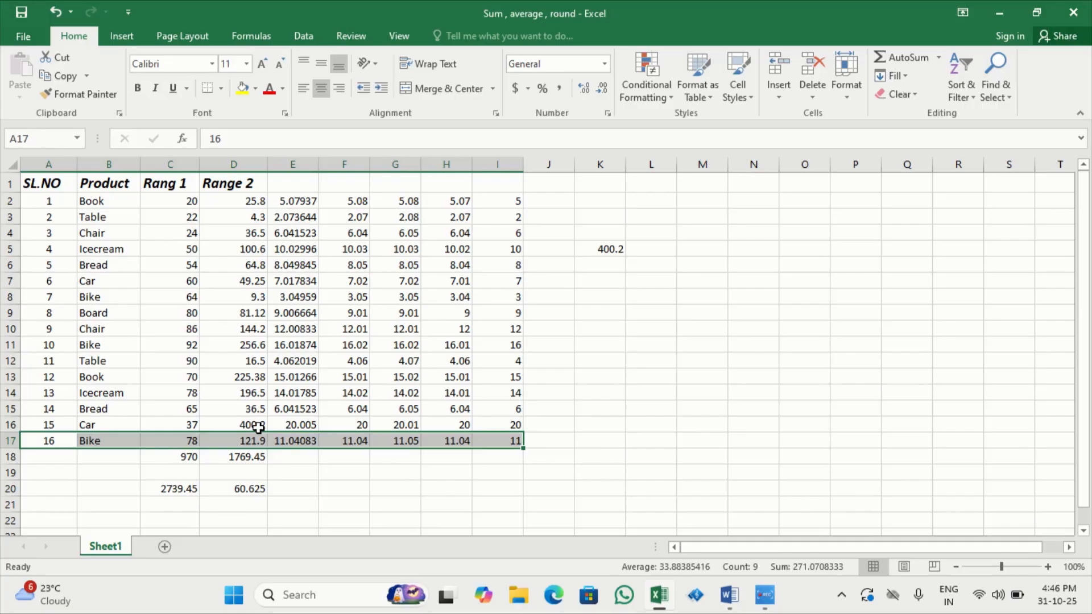
left_click(682, 303)
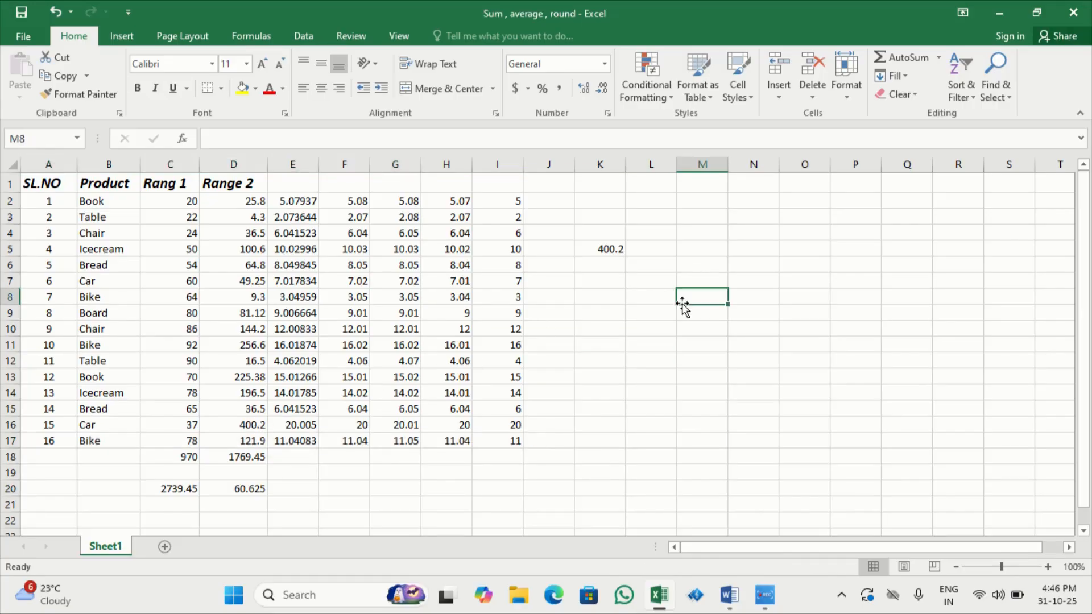
Find the largest value across both ranges in cell L5 with the formula =MAX(C2:C17,D2:D17).
left_click(662, 254)
type("=")
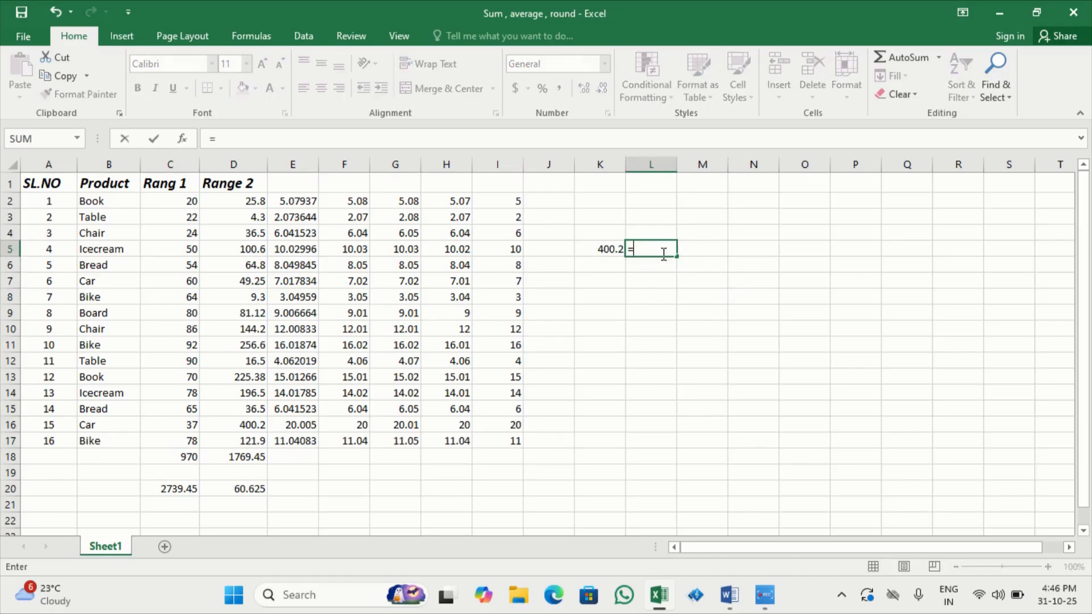
type("max")
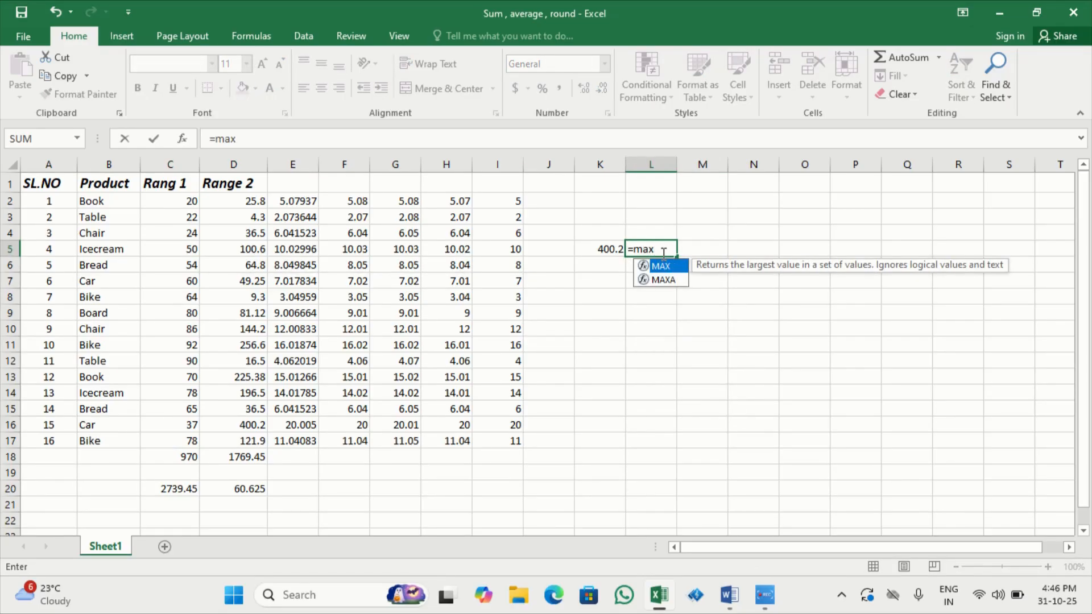
key("Tab")
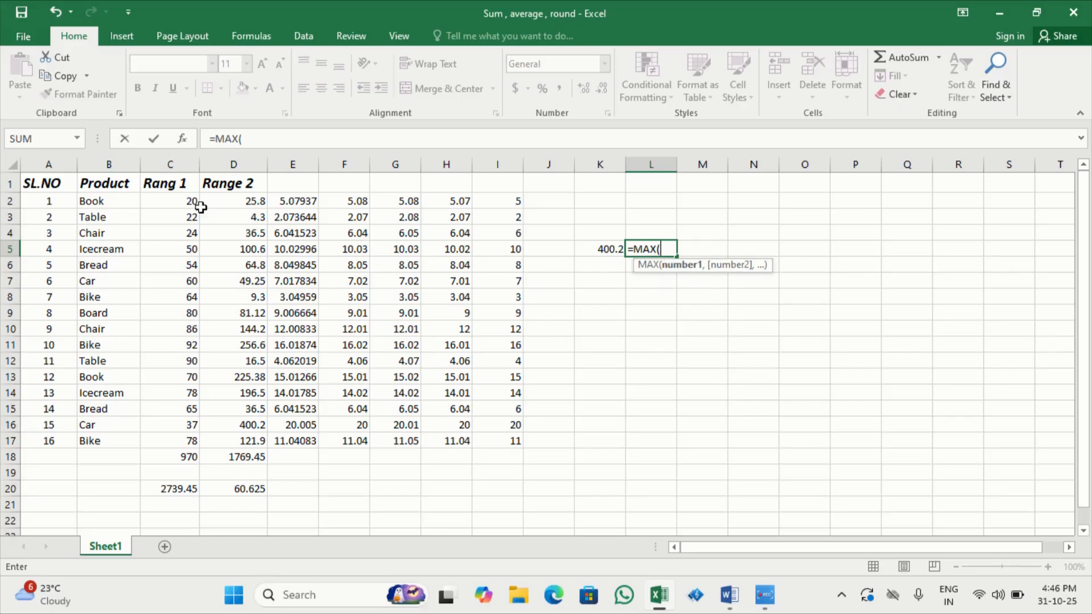
left_click_drag(193, 204, 186, 441)
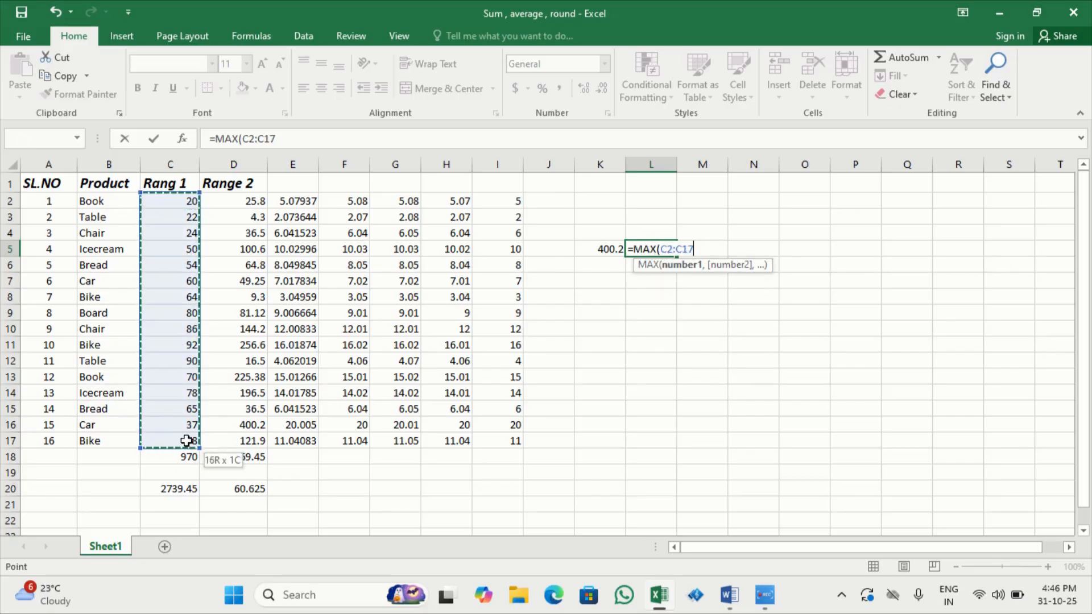
type(",")
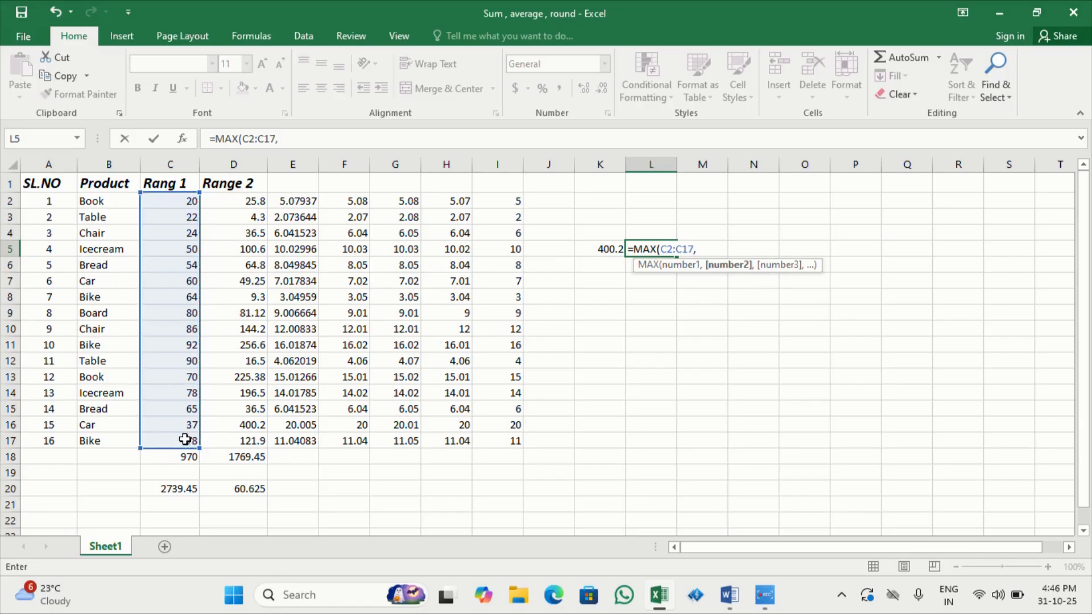
left_click_drag(262, 208, 263, 437)
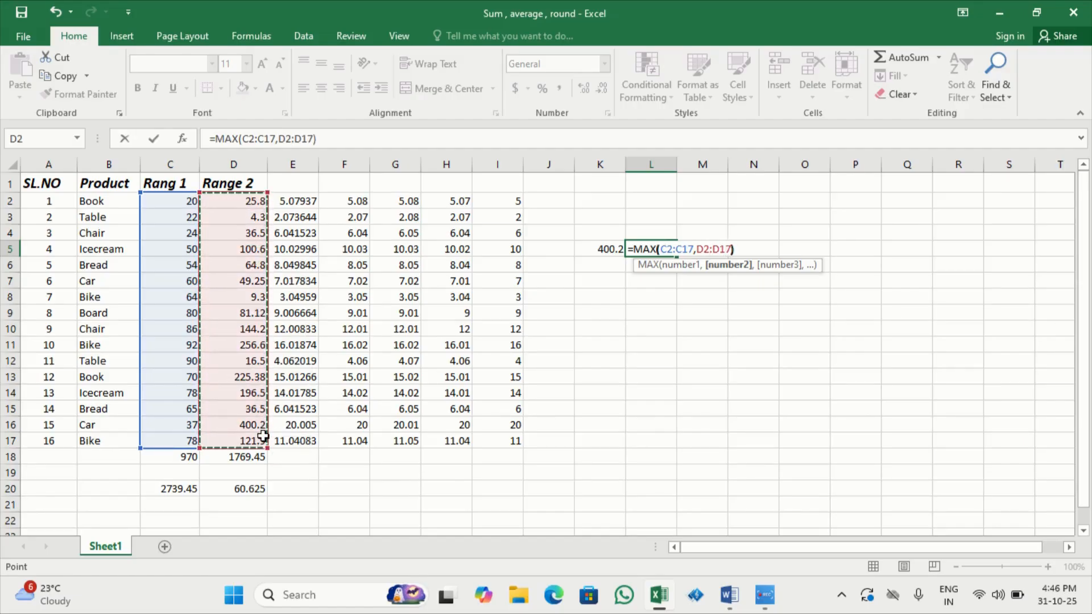
key("ctrl+Return")
key("Return")
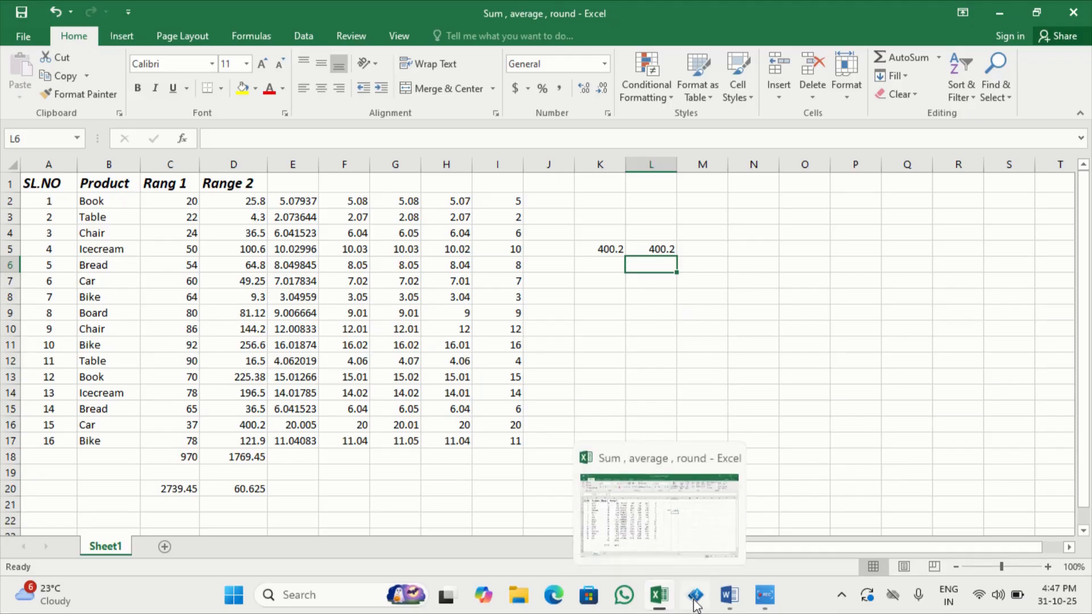
Consult the Min description and syntax in the Word notes and return to the Excel workbook.
left_click(730, 604)
scroll(455, 455, "down", 1)
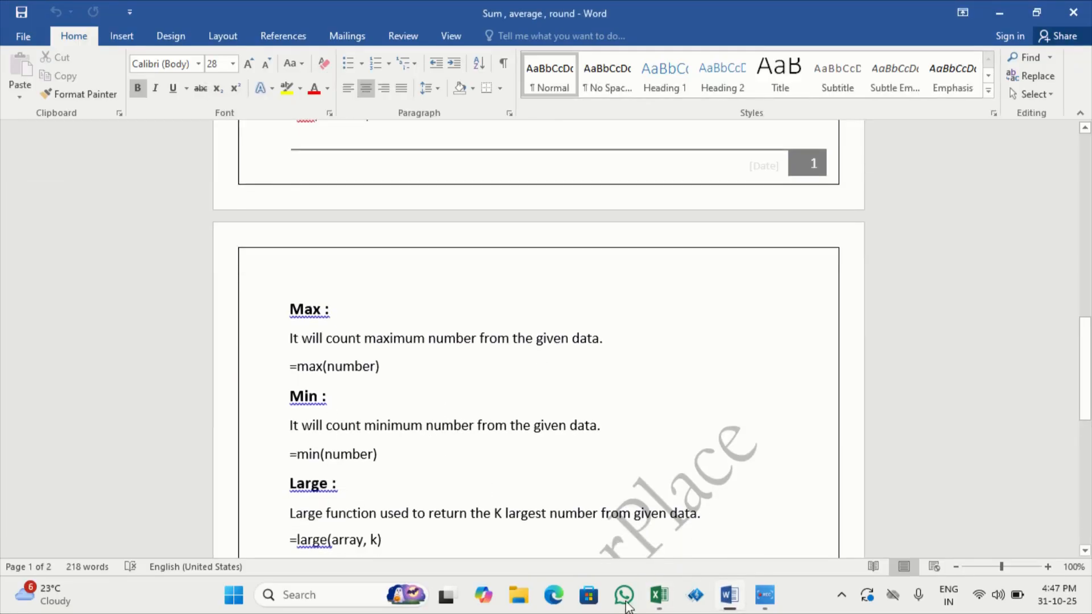
left_click(658, 595)
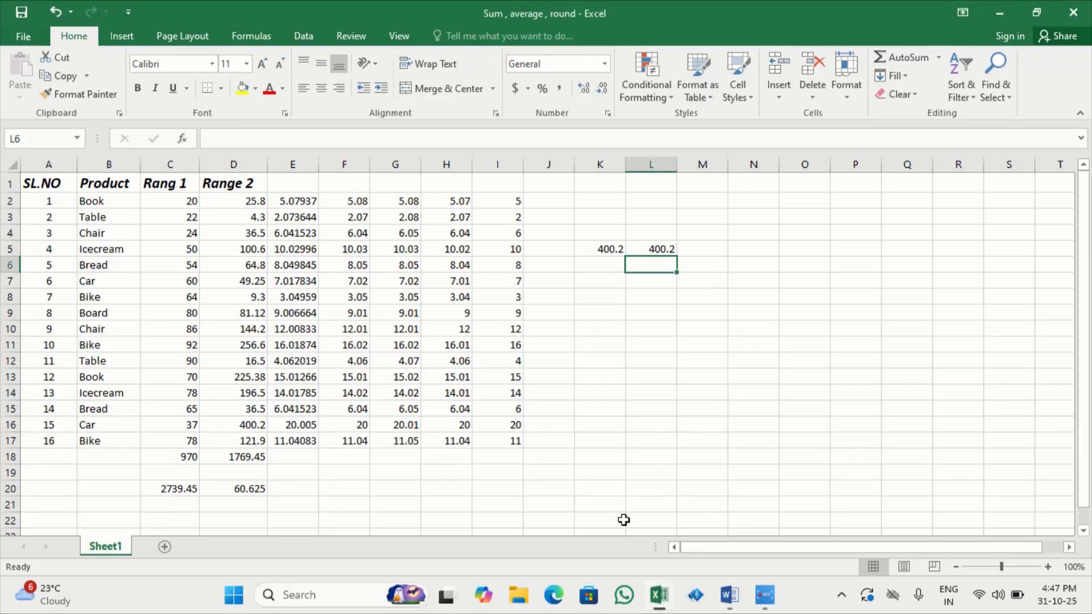
Find the smallest Range 2 value in cell K6 with the formula =MIN(D2:D17).
left_click(599, 265)
type("=")
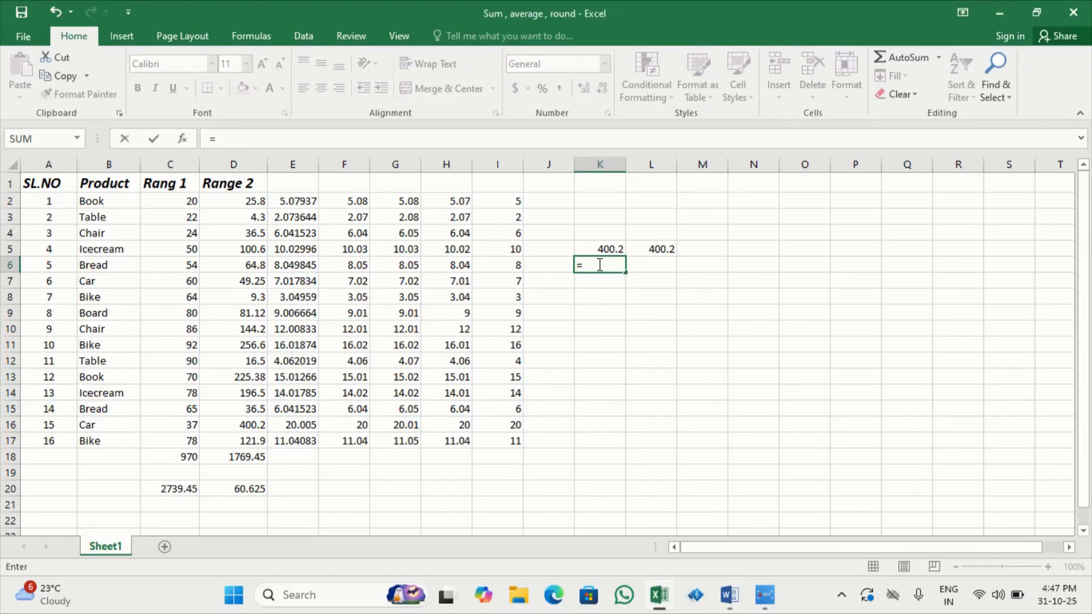
type("min")
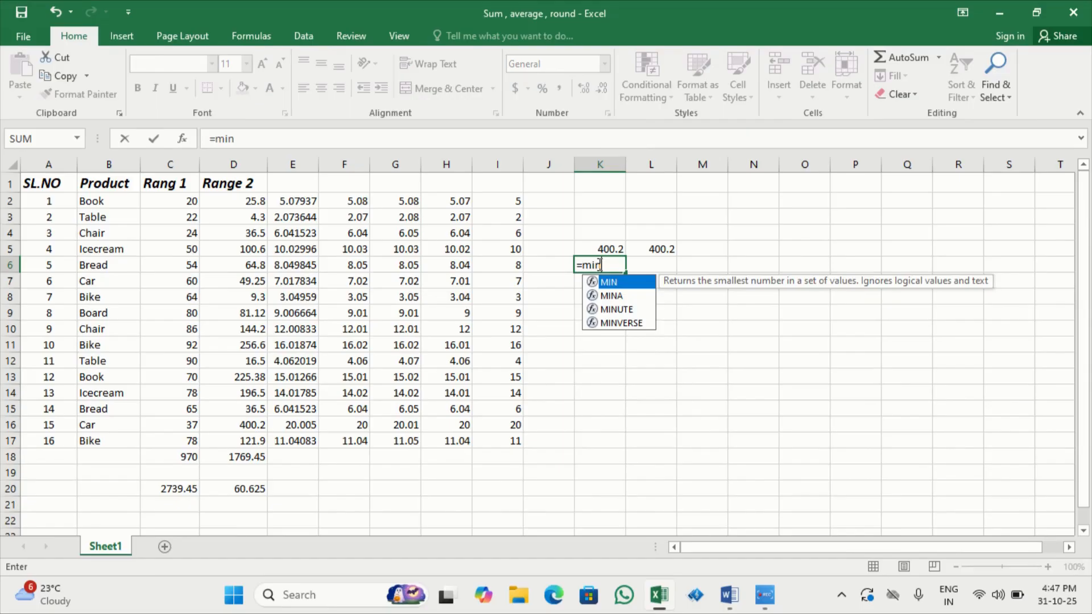
key("Tab")
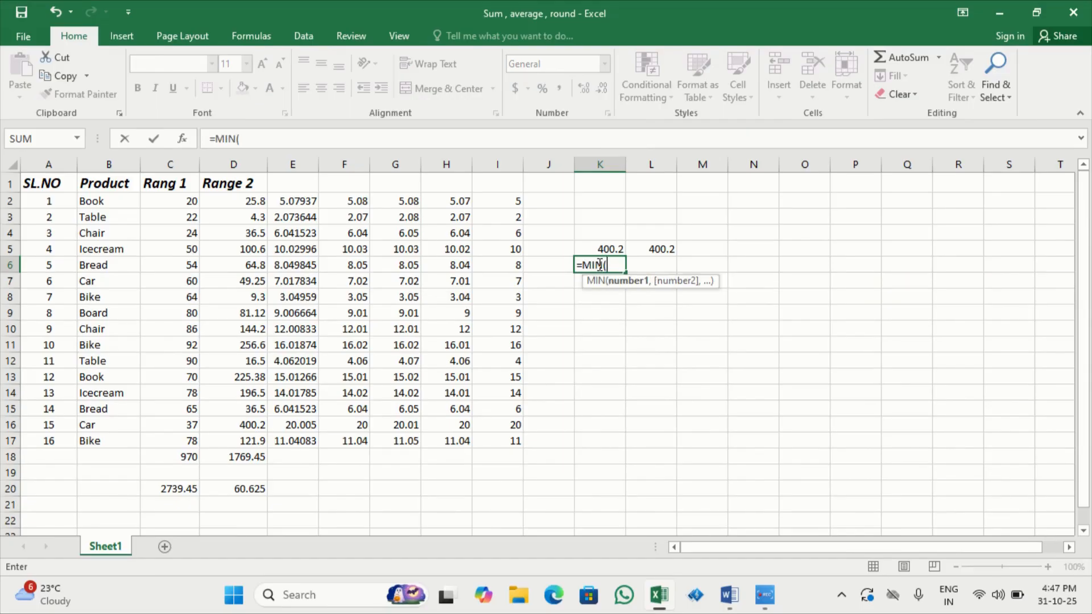
left_click(260, 198)
left_click_drag(260, 197, 262, 437)
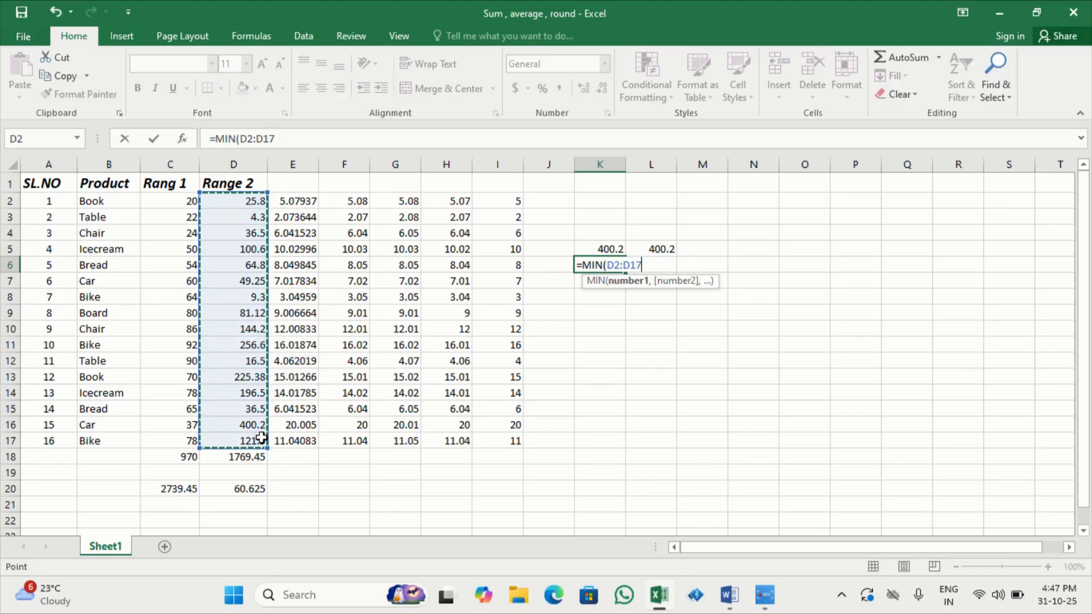
key("Return")
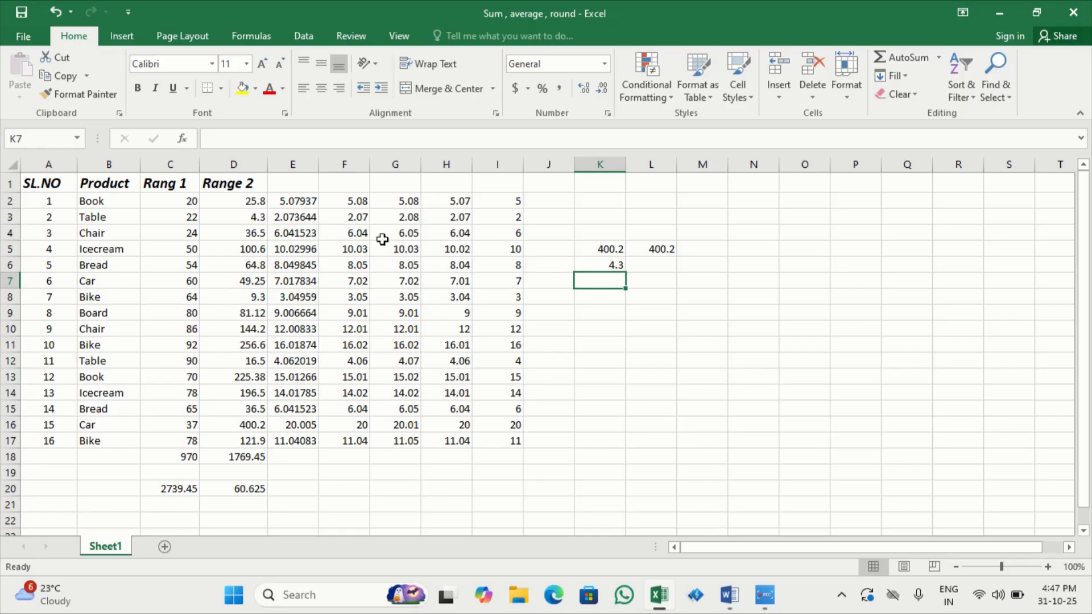
Find the smallest value across both ranges in cell L6 with the formula =MIN(C2:C17,D2:D17).
left_click(664, 269)
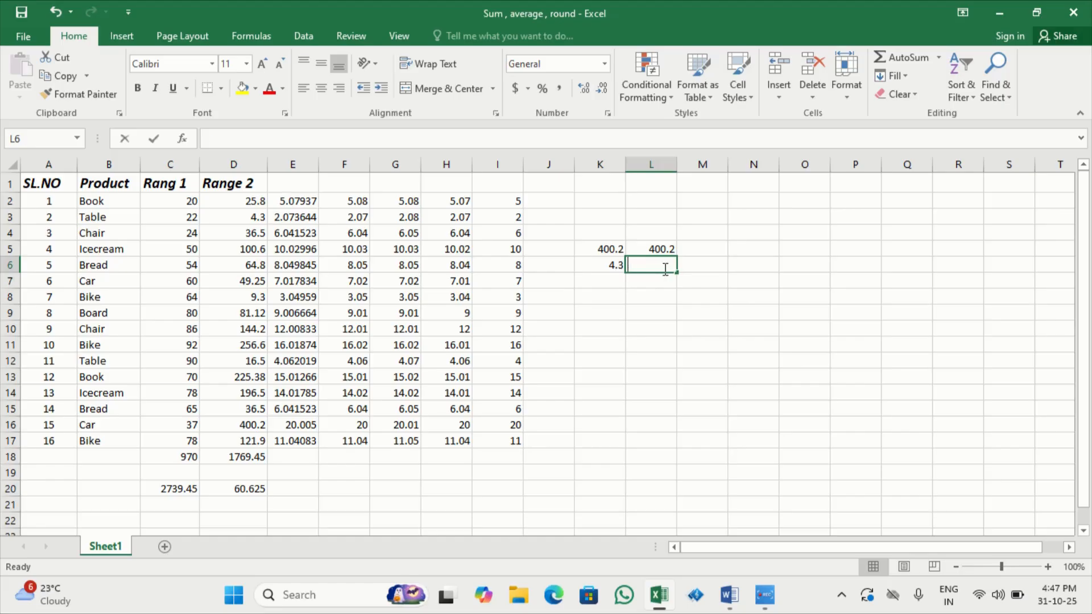
type("=min")
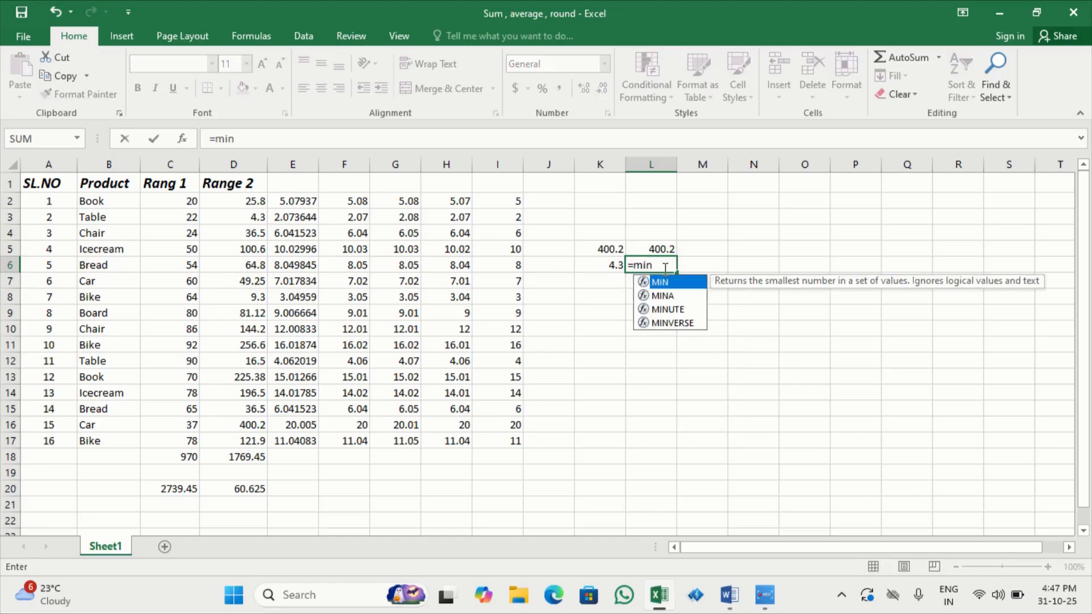
key("Tab")
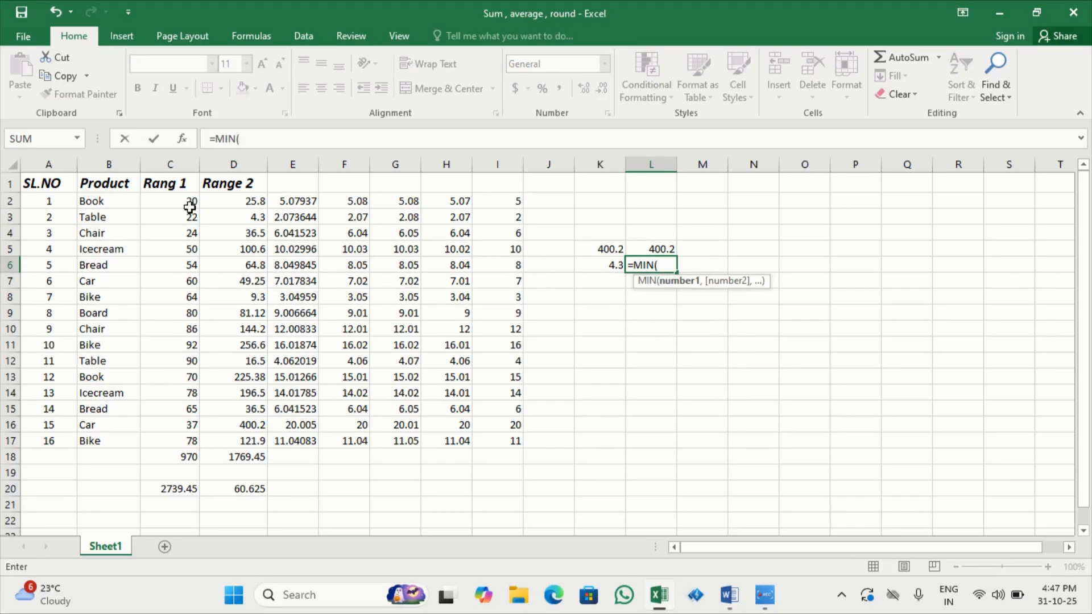
left_click_drag(190, 204, 183, 435)
type(",")
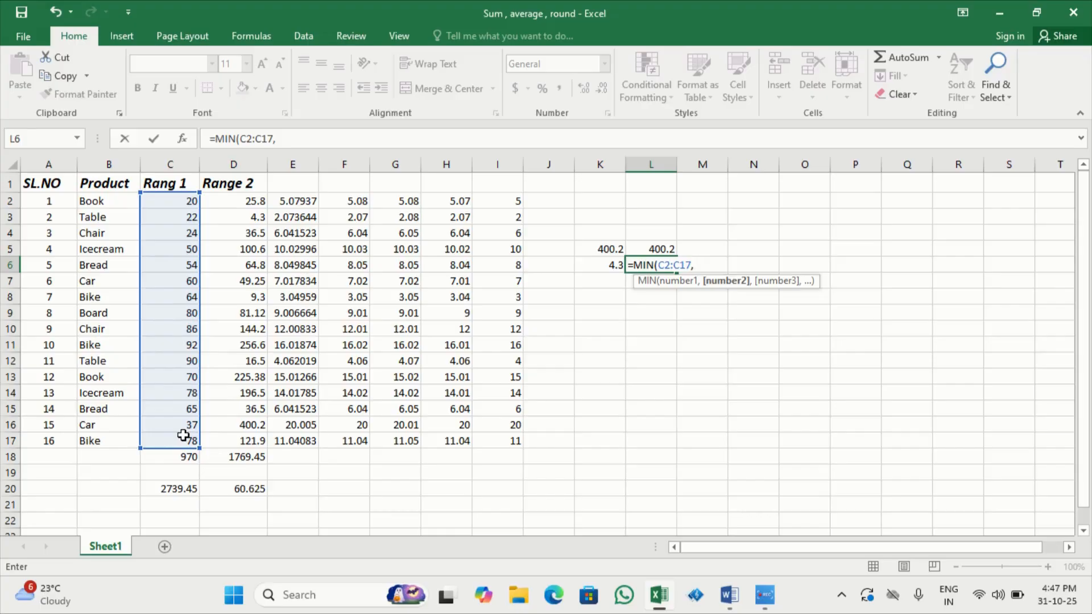
left_click_drag(250, 203, 247, 439)
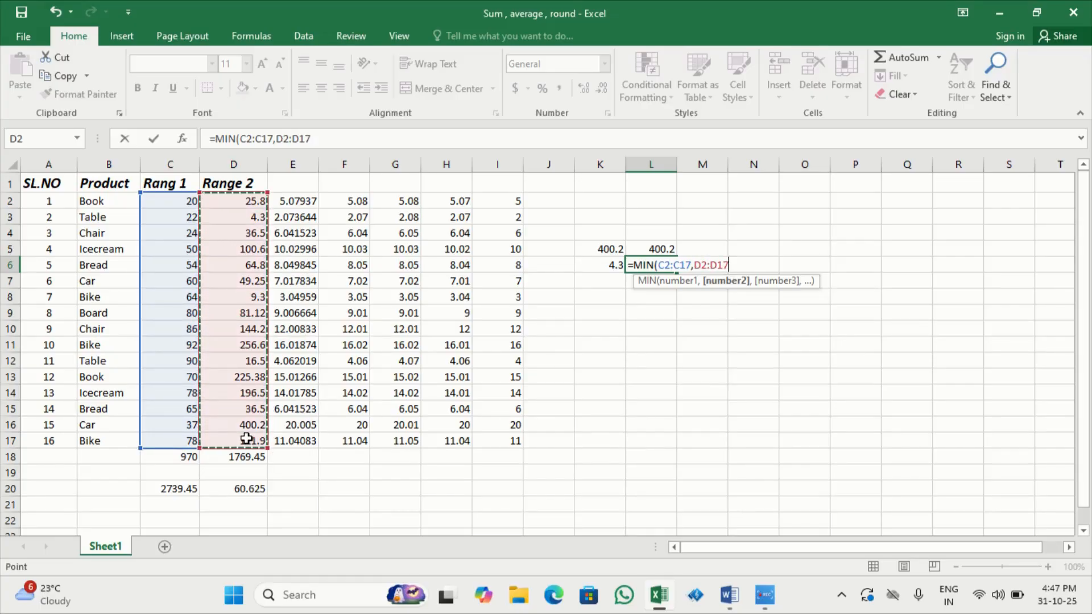
key("Return")
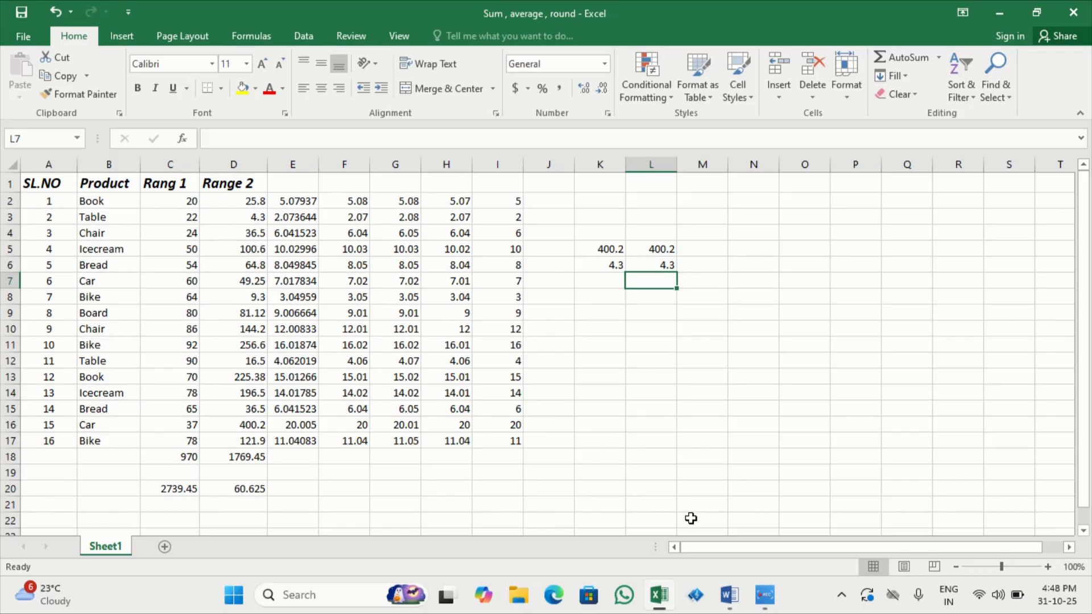
Consult the Large function's description and syntax in the Word notes and return to the Excel workbook.
left_click(729, 595)
scroll(519, 419, "down", 3)
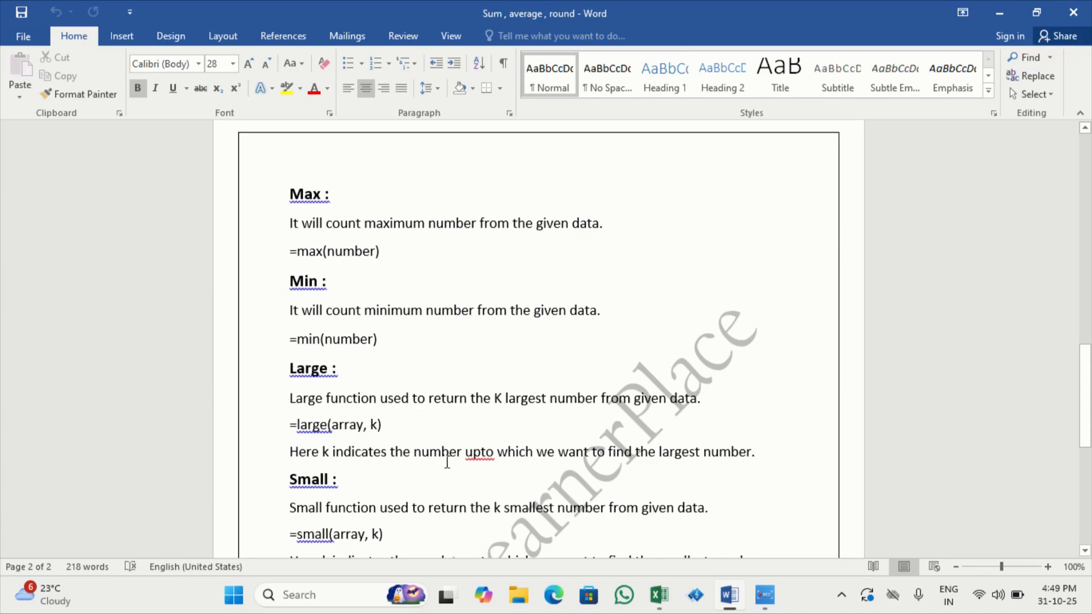
mouse_move(658, 594)
left_click(592, 552)
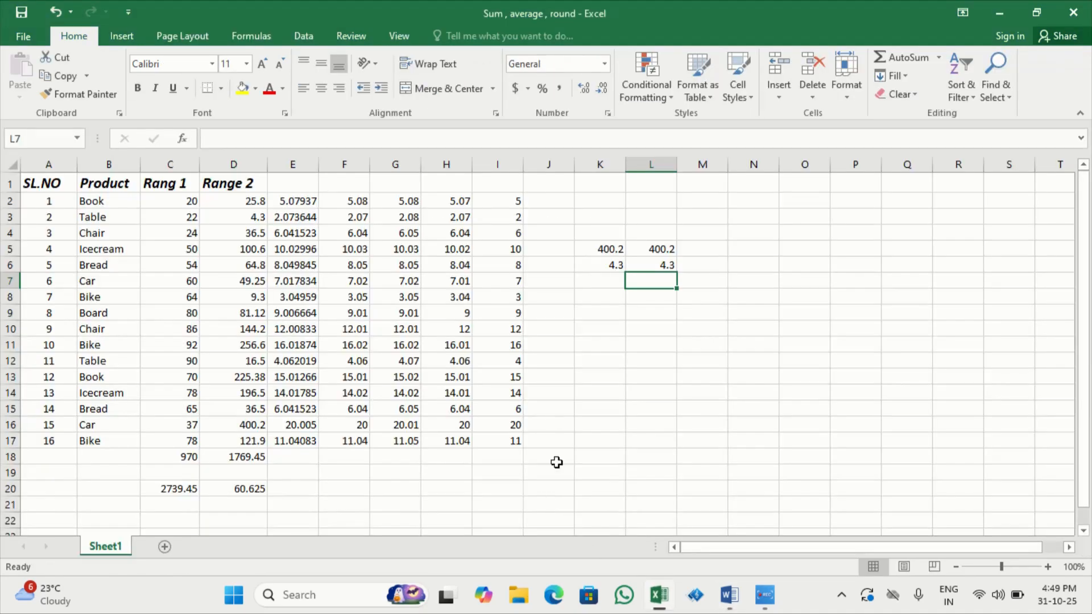
Find the second-largest Rang 1 value in cell K7 with the formula =LARGE(C2:C17,2).
left_click(607, 276)
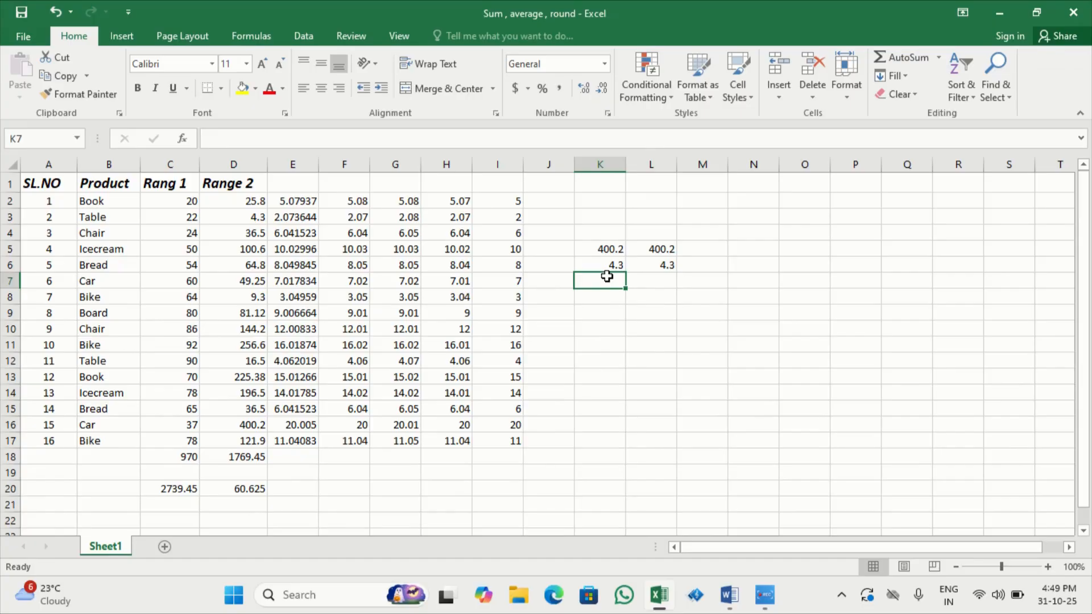
type("=larg")
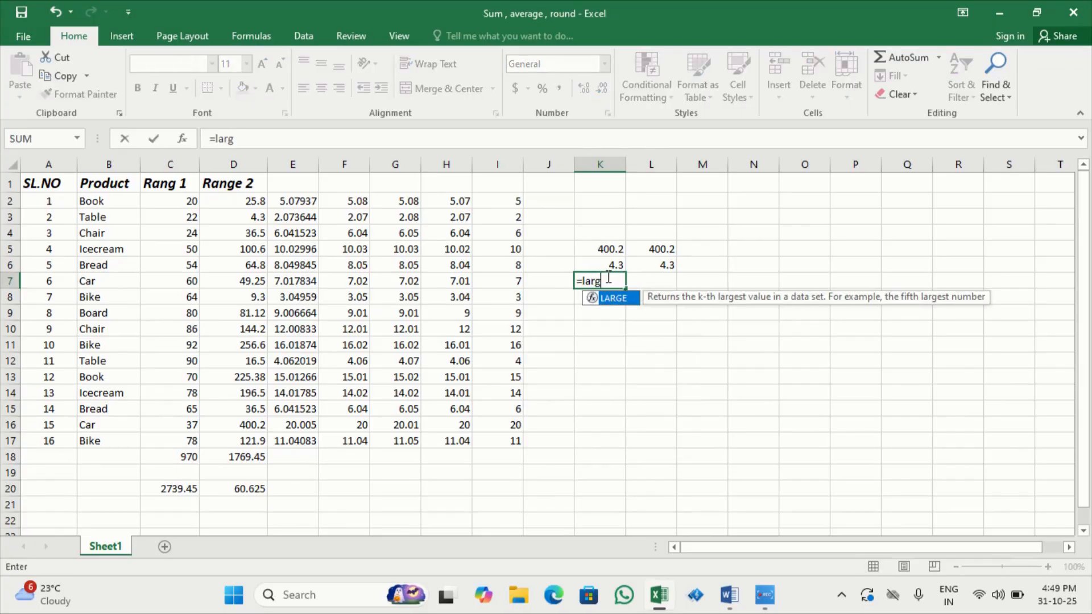
type("e")
key("Tab")
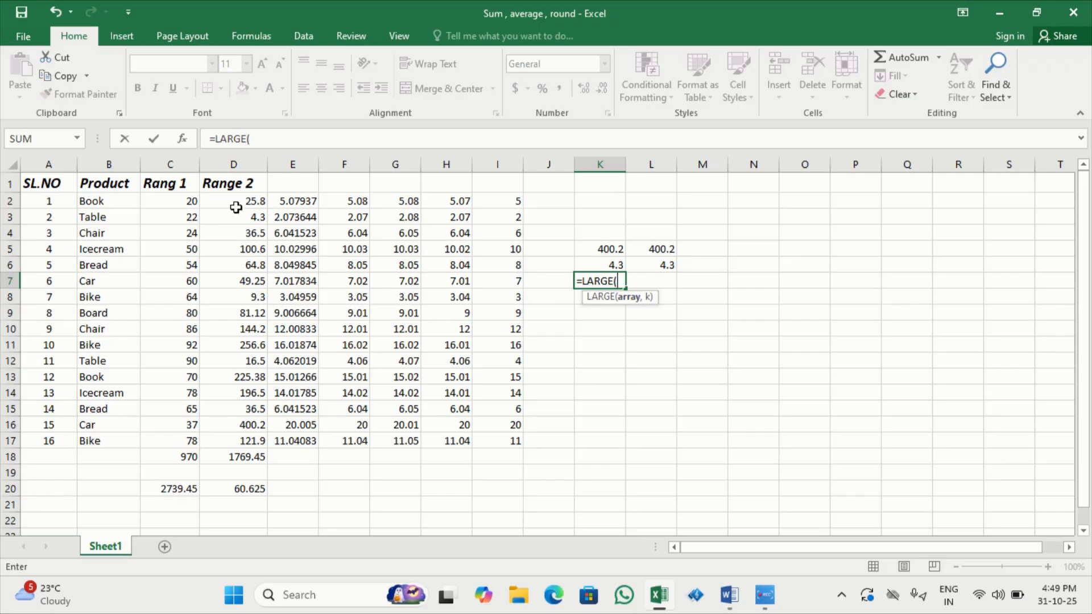
left_click_drag(185, 203, 187, 435)
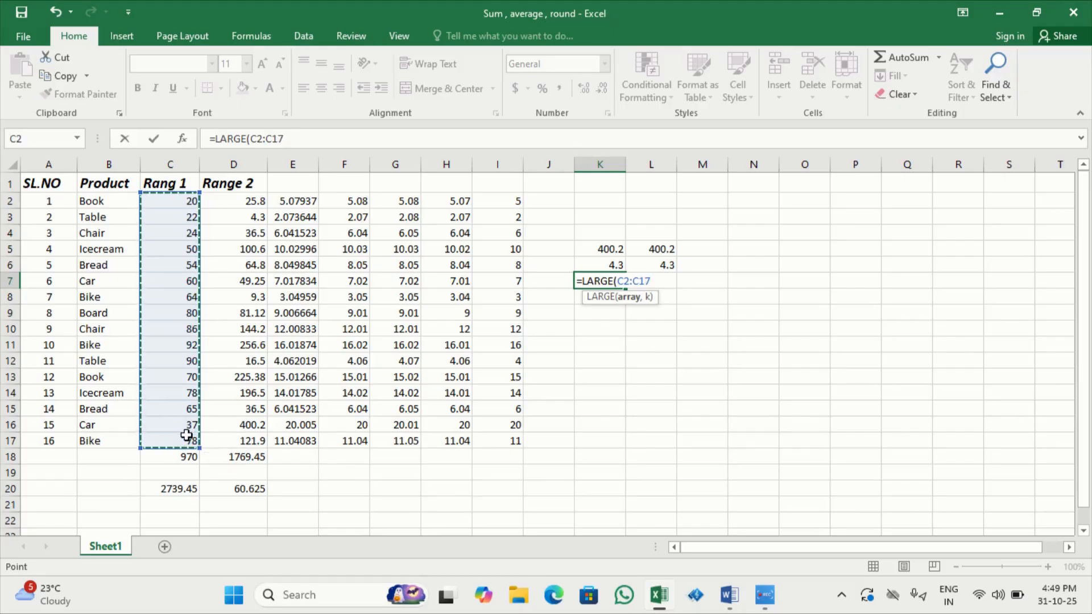
type(",")
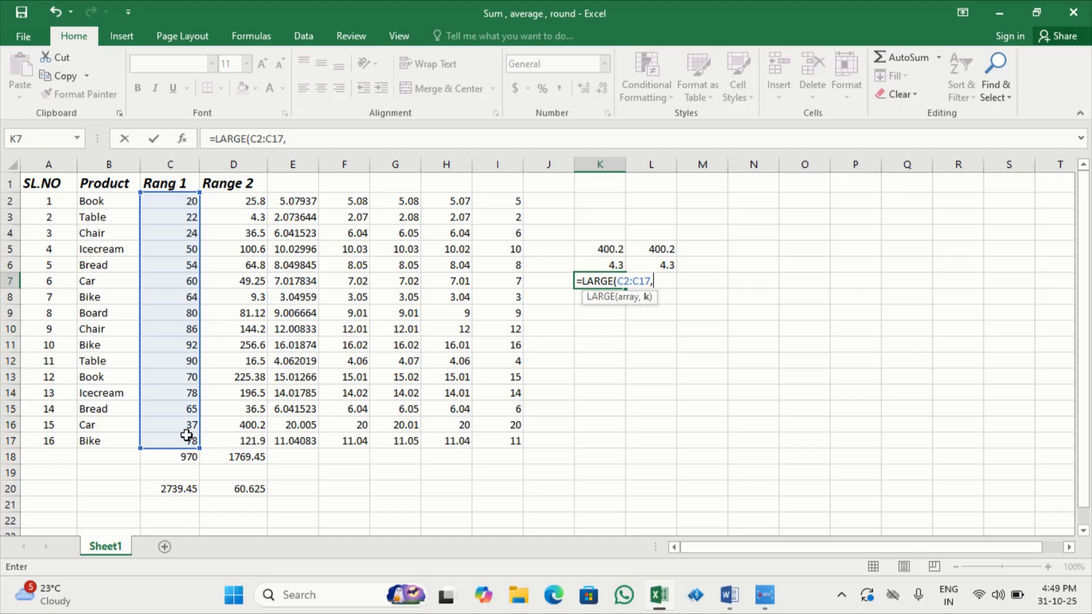
type("2)")
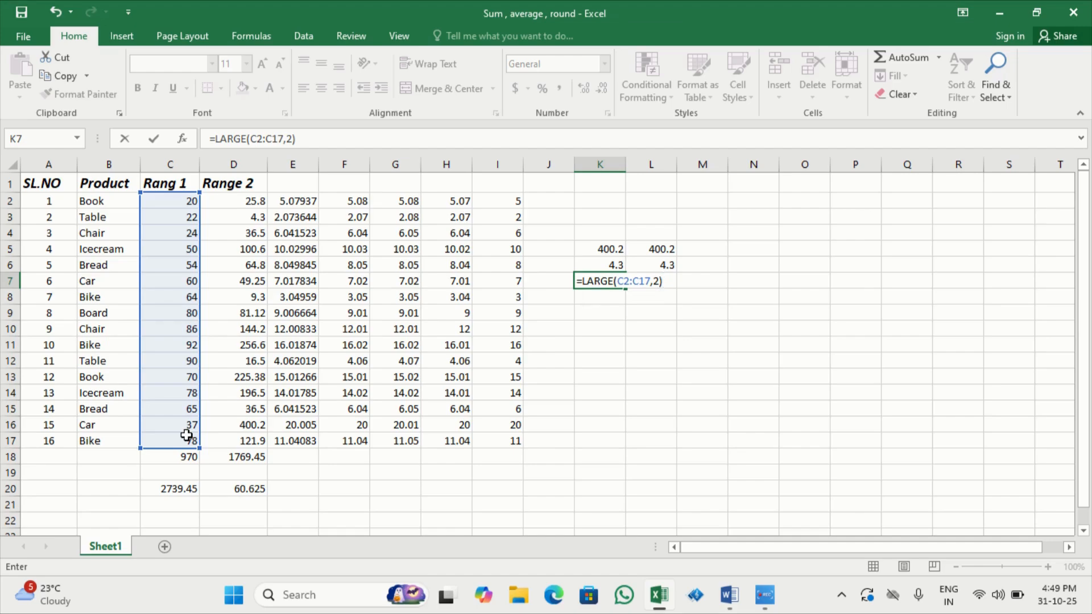
key("Return")
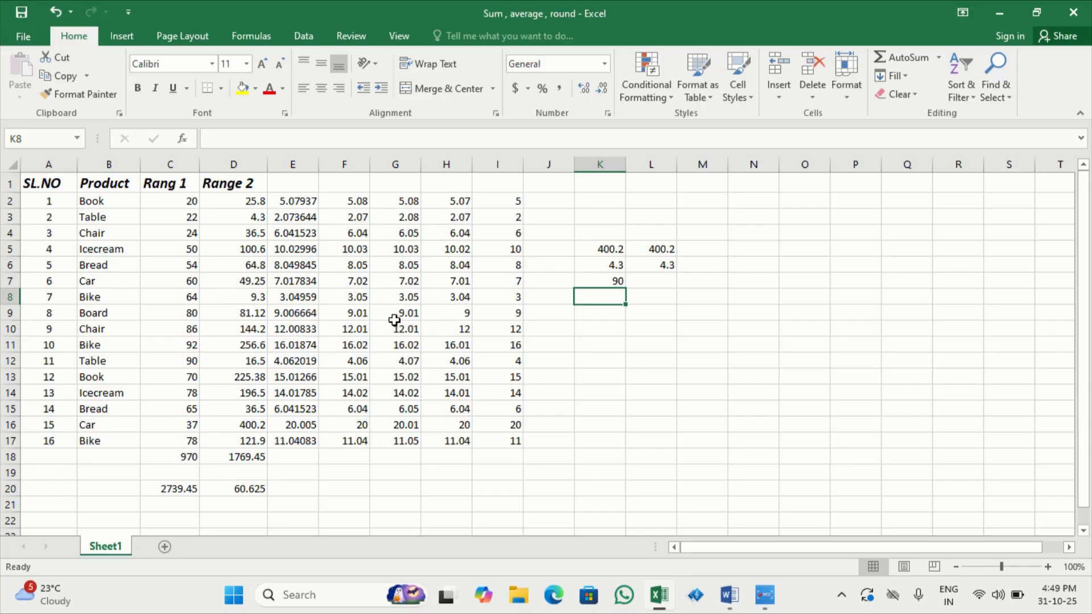
Find the first-largest Range 2 value in cell L7 with the formula =LARGE(D2:D17,1).
left_click(640, 285)
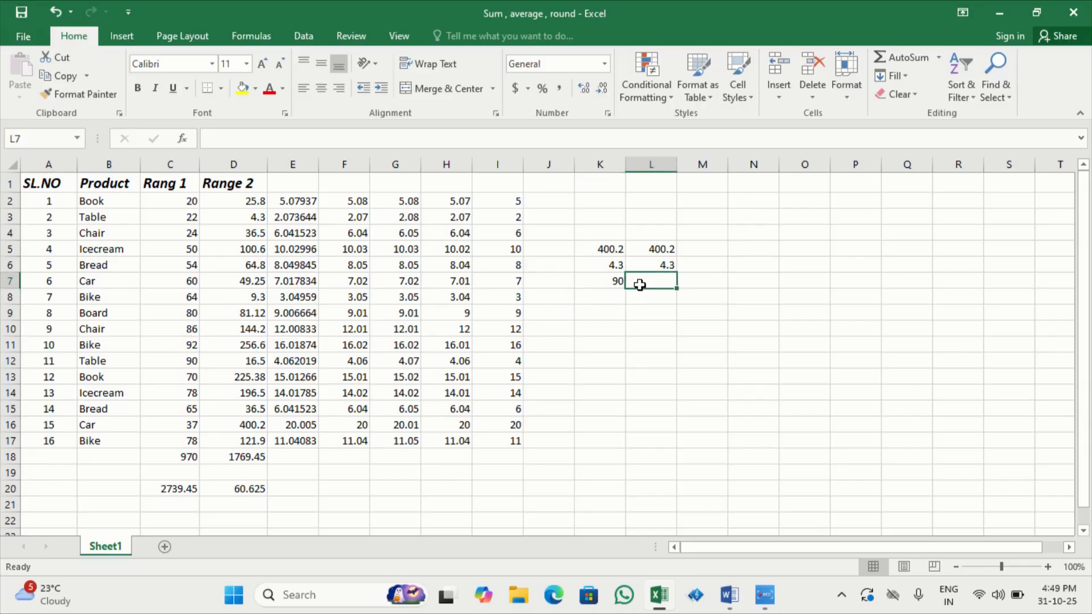
type("=lar")
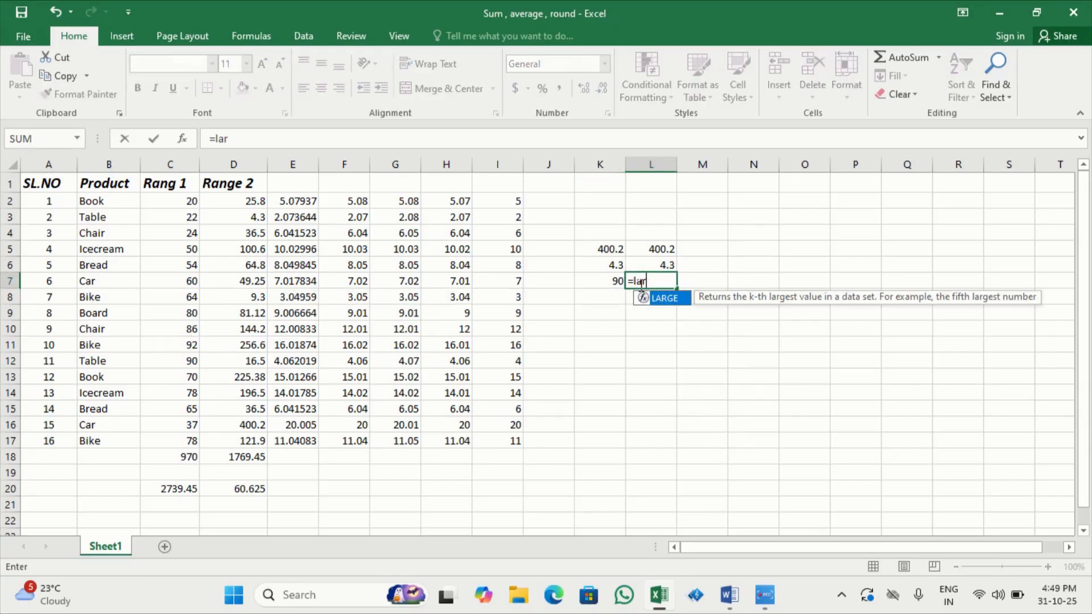
type("g")
key("Tab")
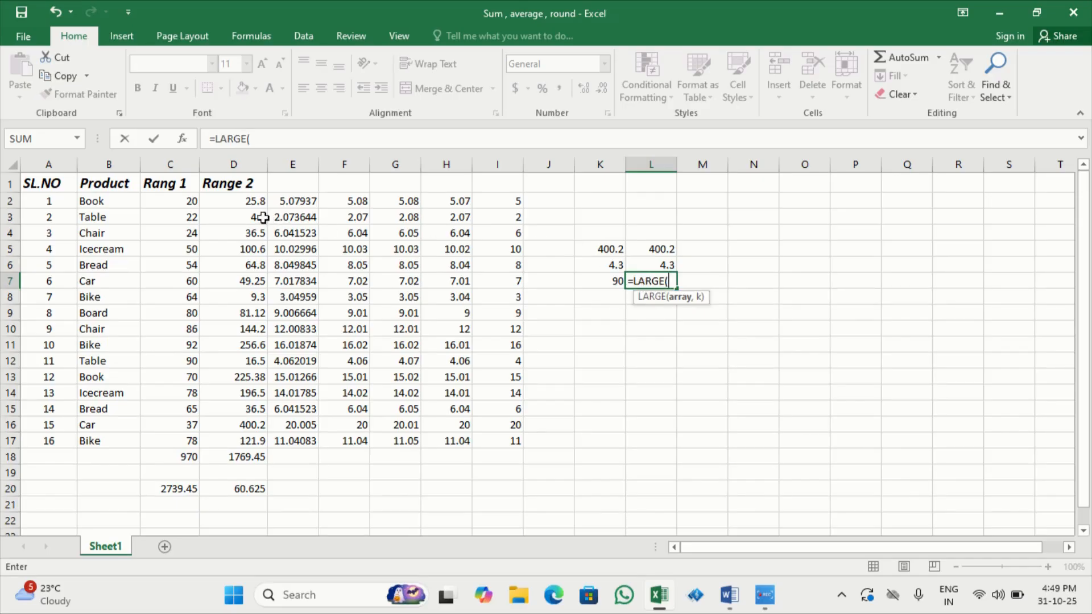
left_click_drag(244, 203, 239, 437)
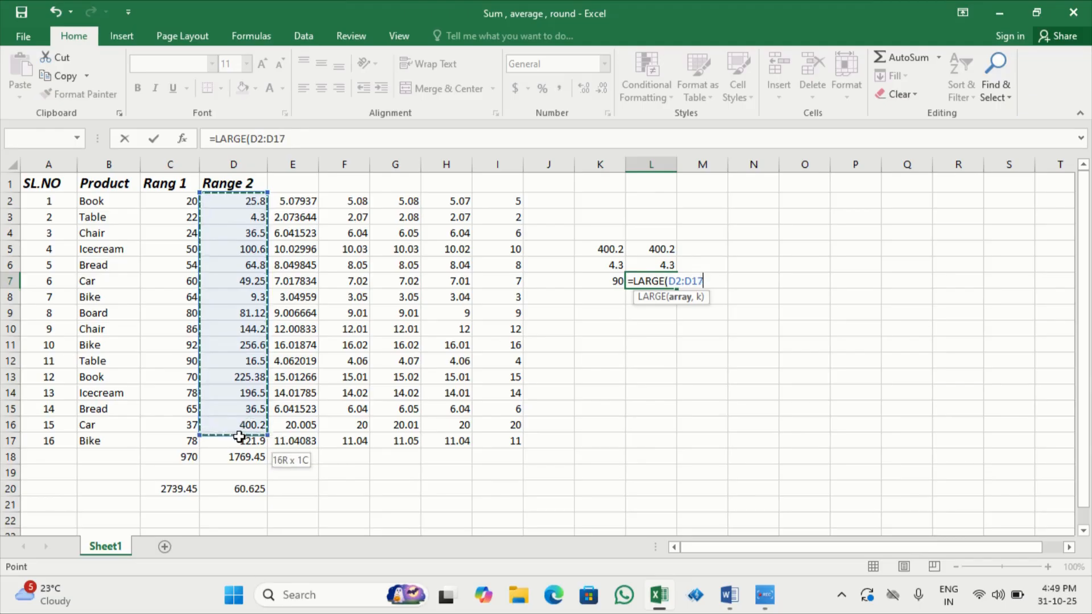
type(",")
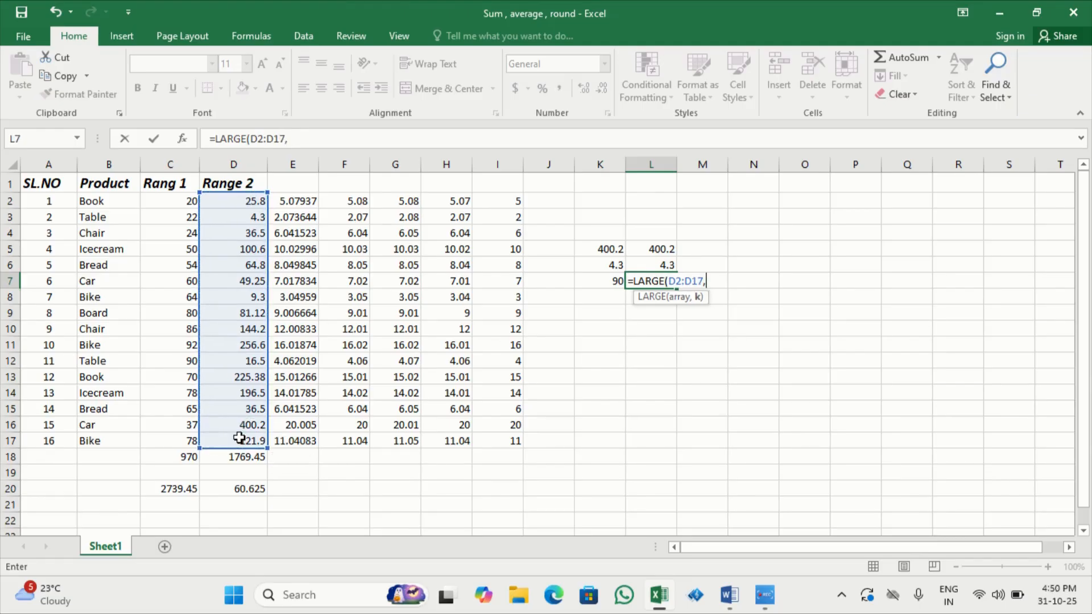
type("1)")
key("Return")
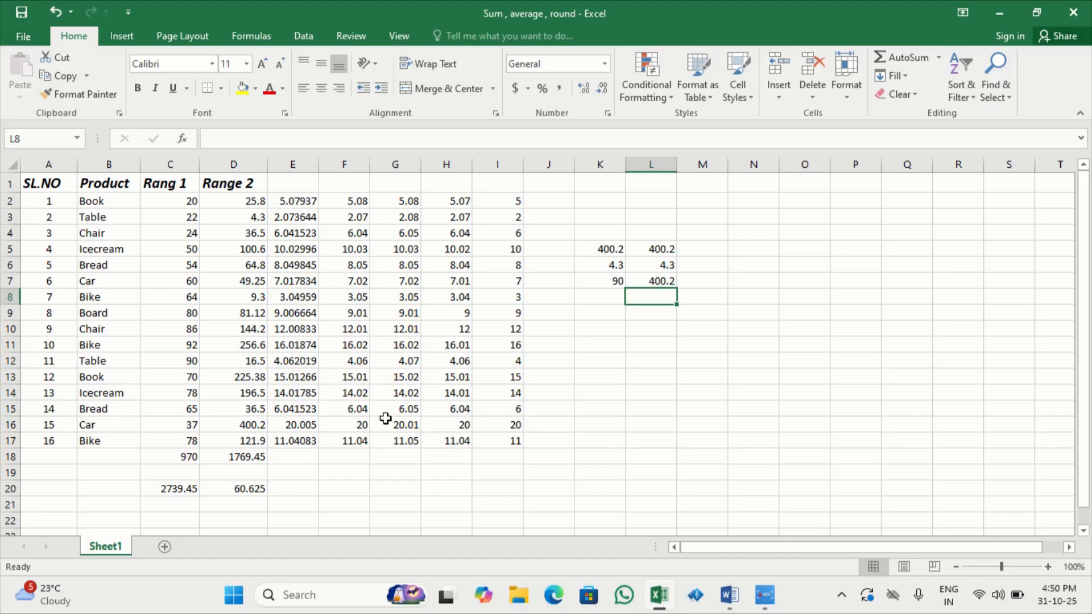
Compare the LARGE formulas in cells L7 and K7 with the MAX formula in cell K5.
left_click(657, 280)
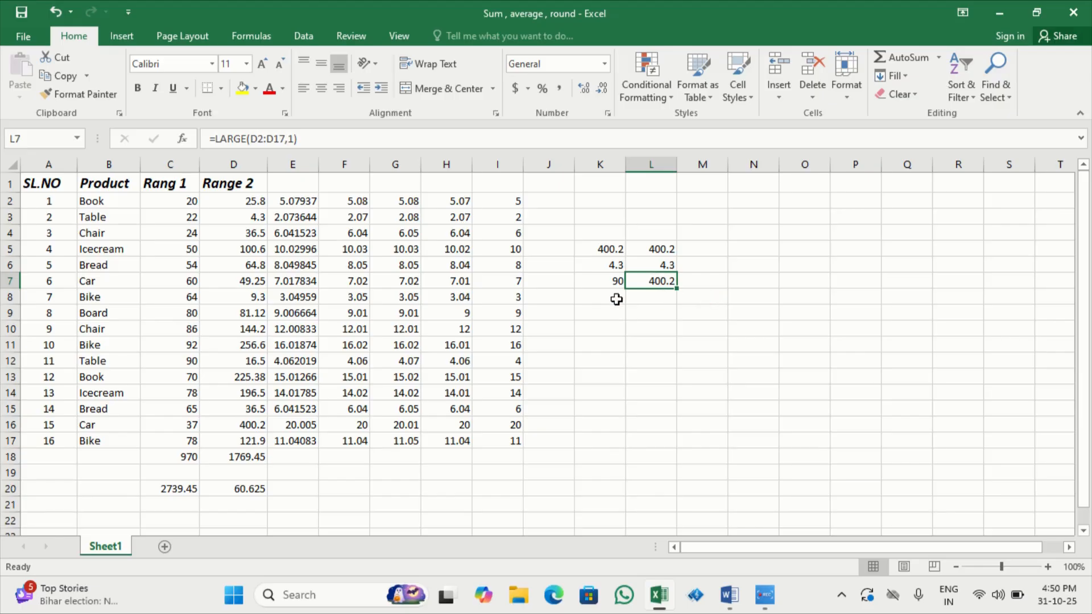
left_click(616, 300)
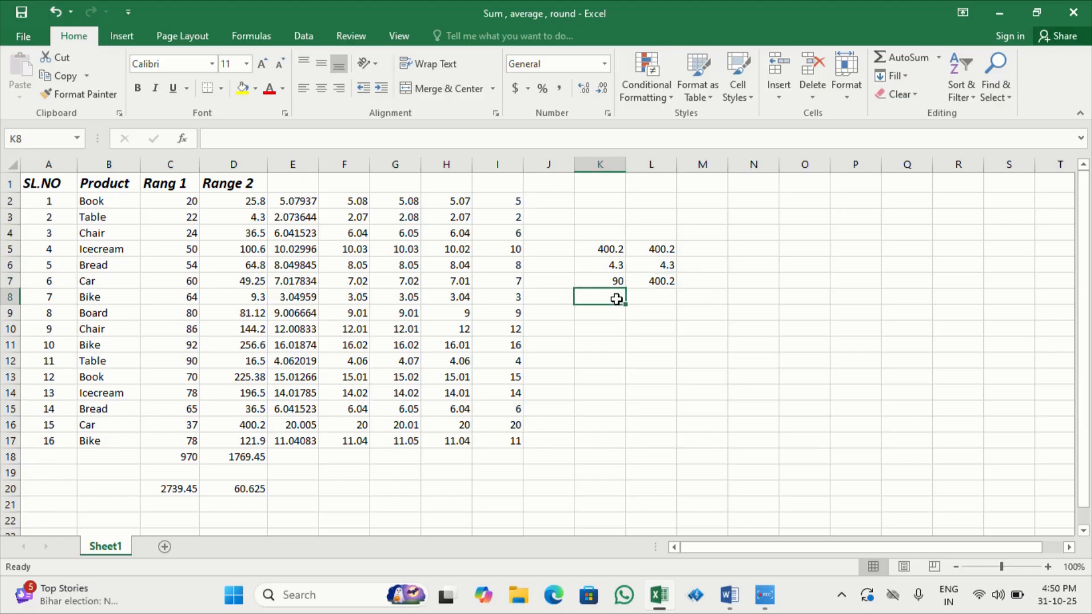
left_click(607, 248)
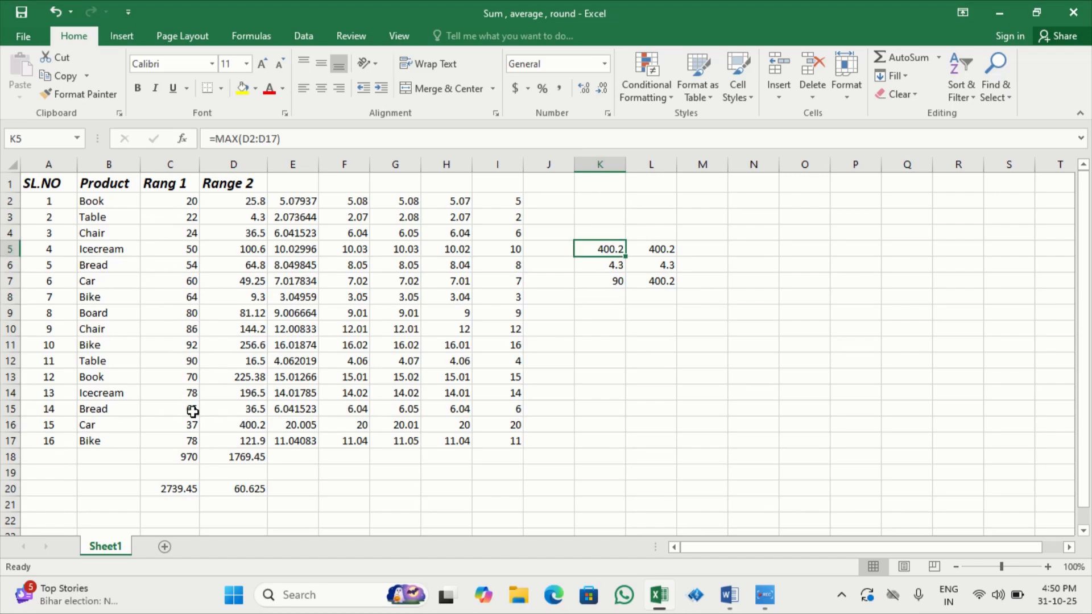
left_click(615, 281)
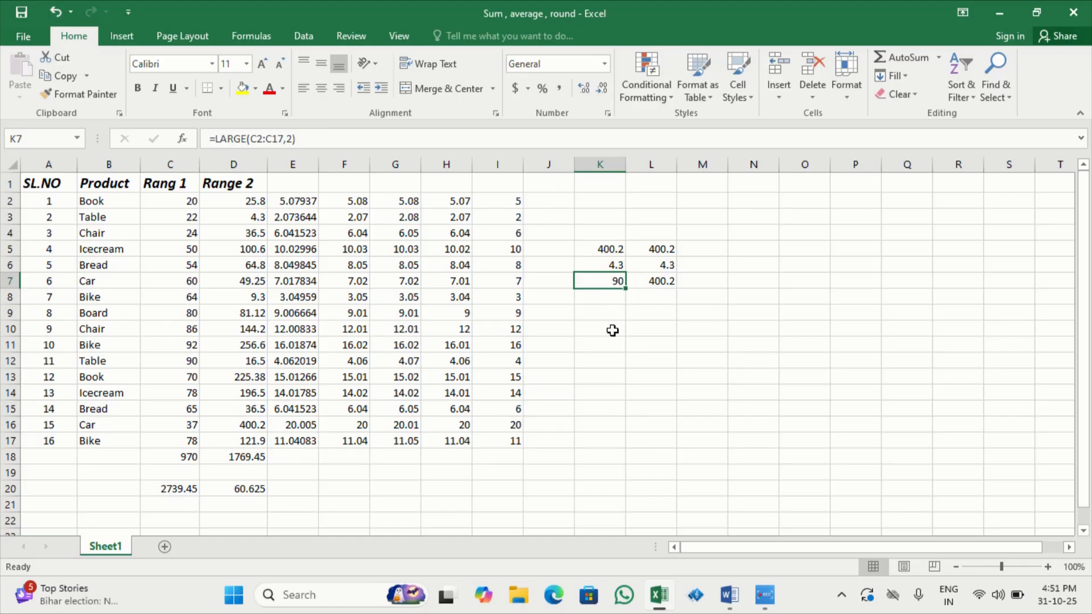
Consult the Small function's description and syntax in the Word notes and return to the Excel workbook.
left_click(729, 598)
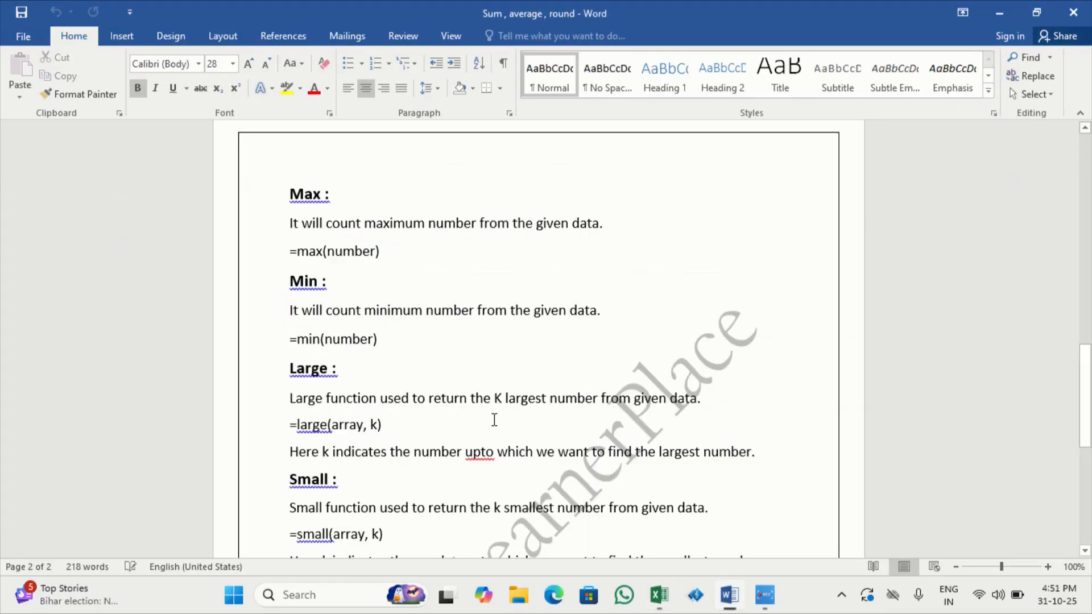
scroll(484, 415, "down", 3)
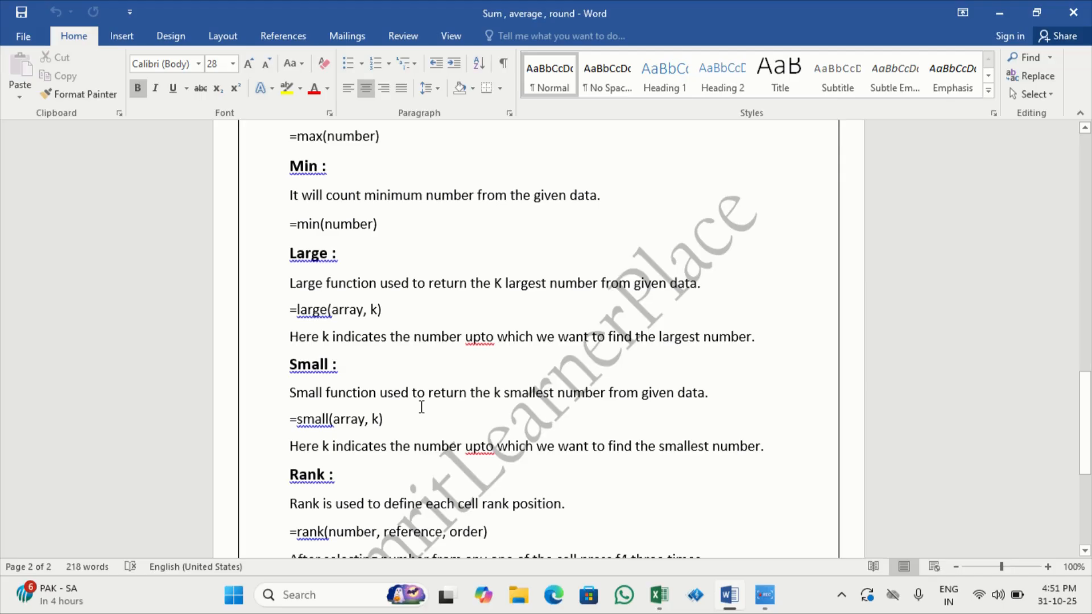
double_click(378, 419)
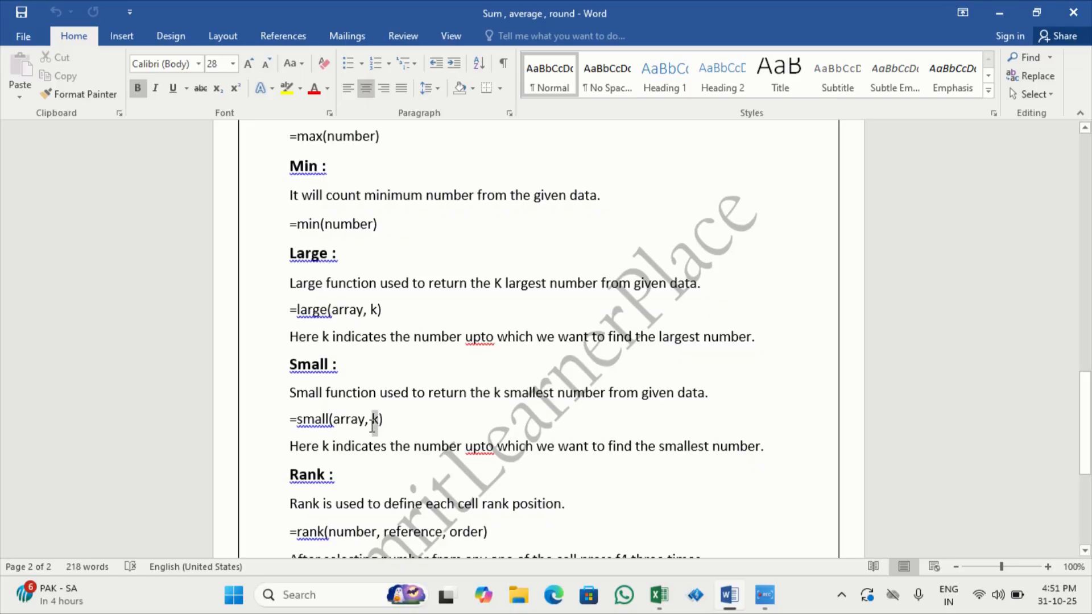
left_click(478, 426)
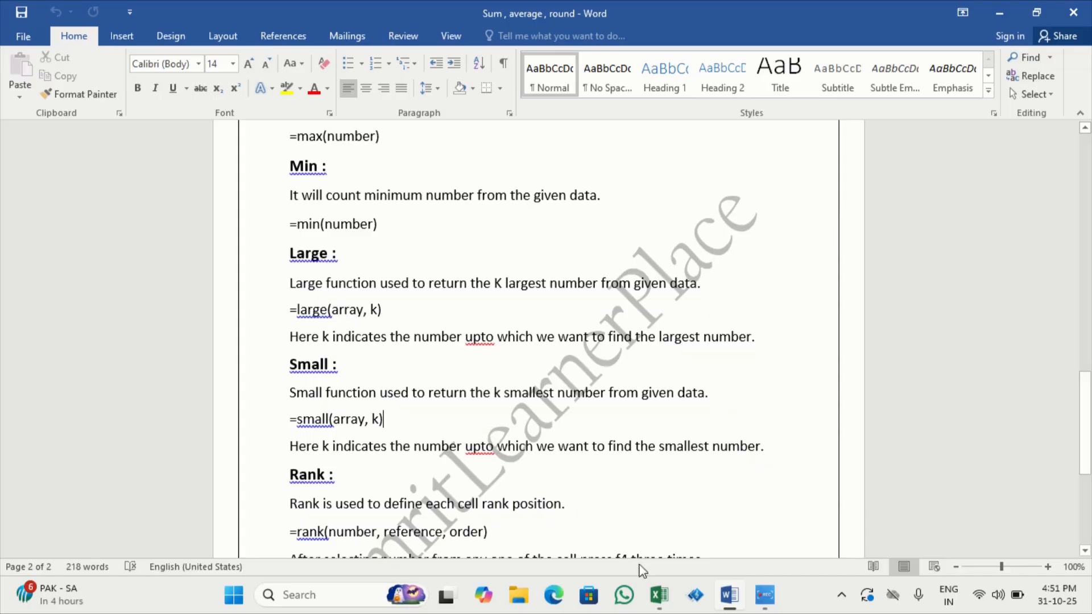
left_click(659, 595)
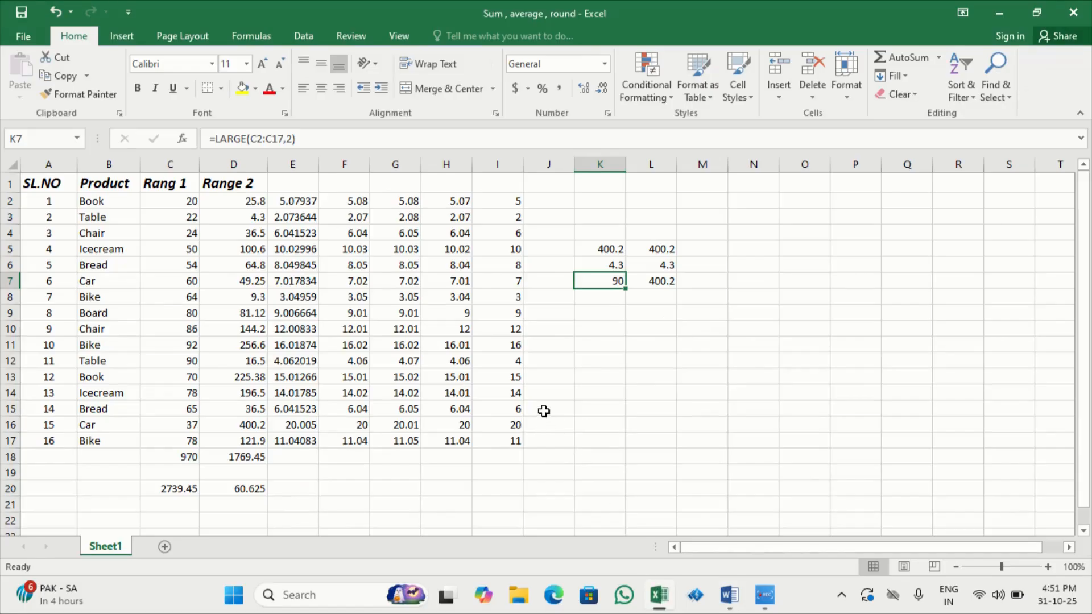
Find the first-smallest Range 2 value in cell K8 with the formula =SMALL(D2:D17,1).
left_click(616, 301)
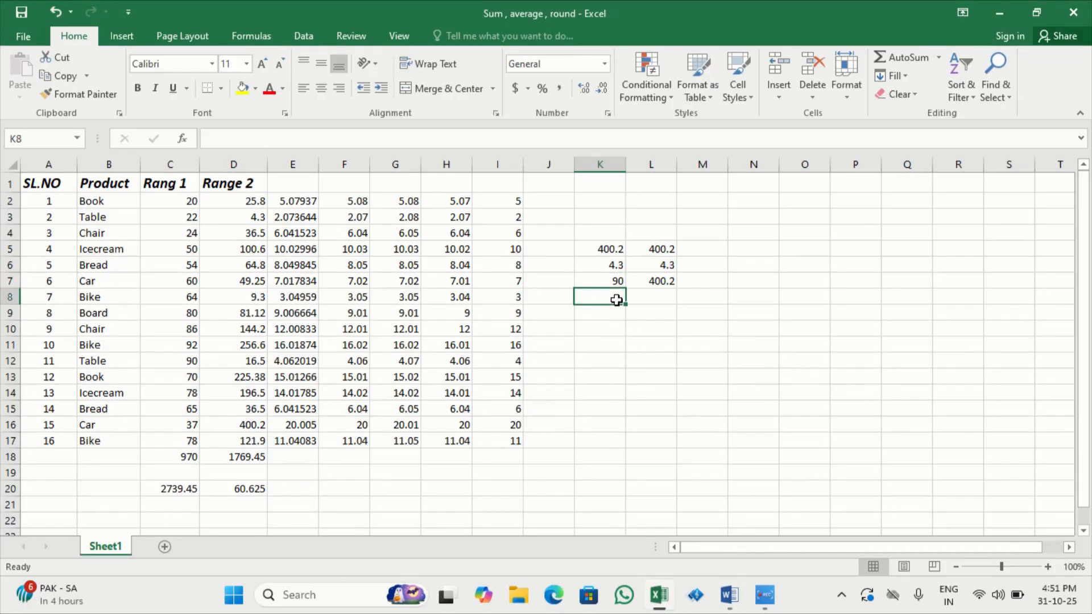
type("=")
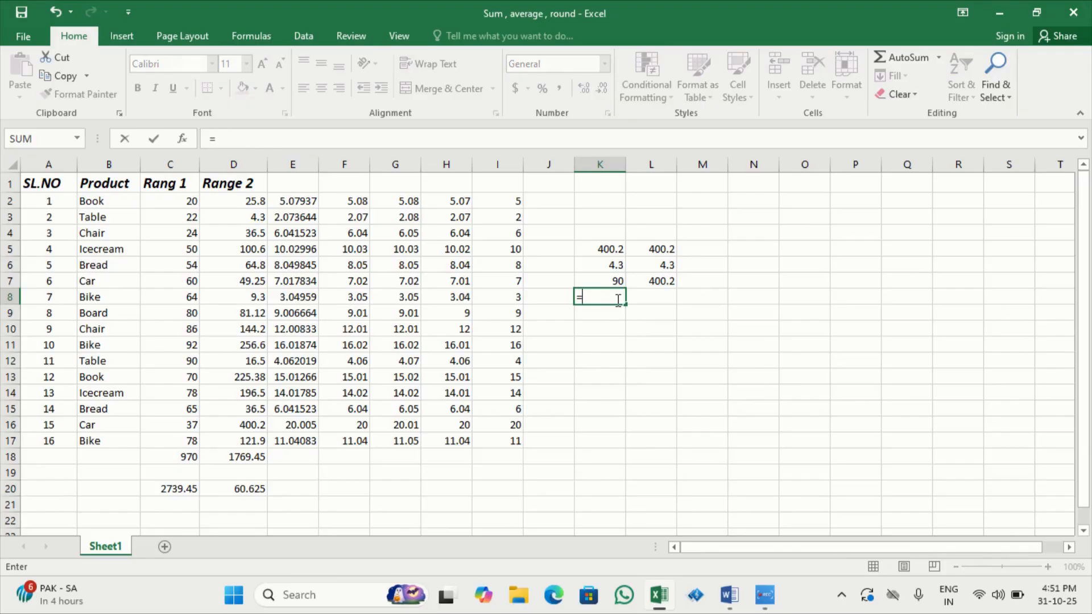
type("sm")
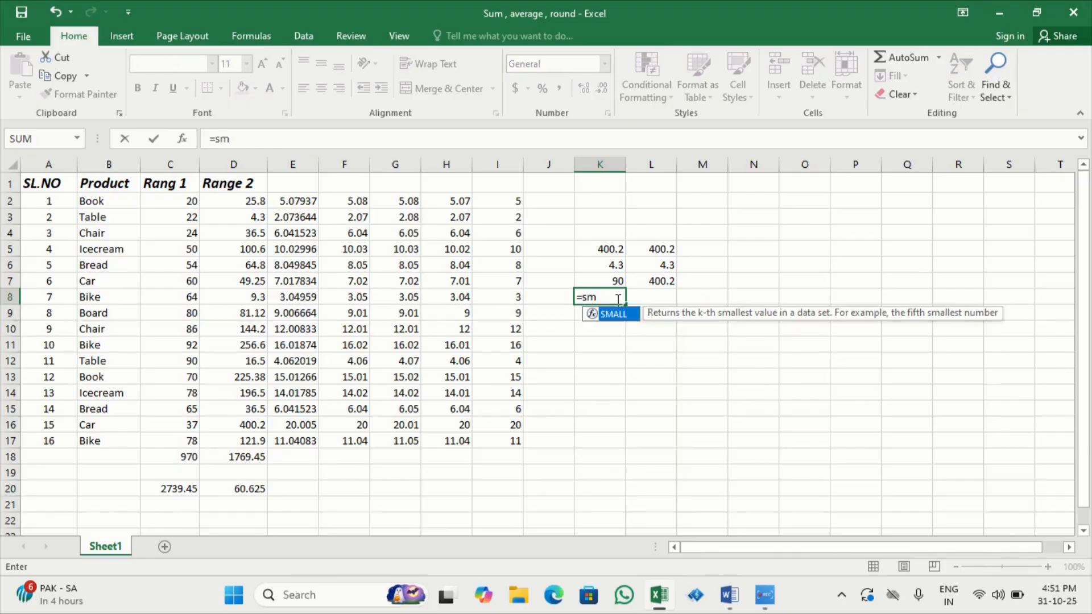
key("Tab")
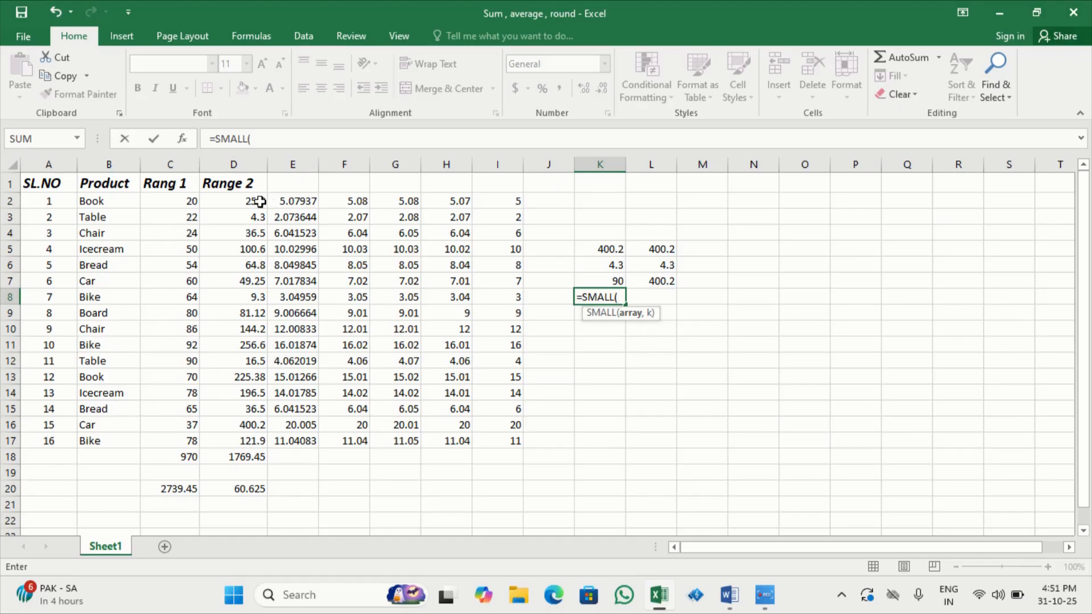
left_click_drag(260, 201, 248, 435)
type(",")
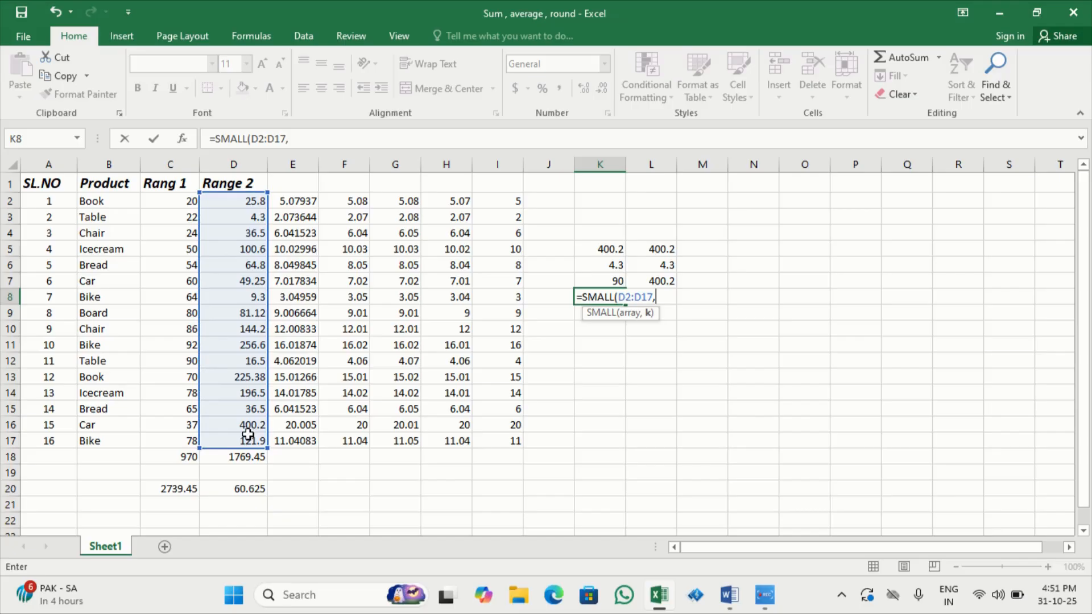
type("1)")
key("Return")
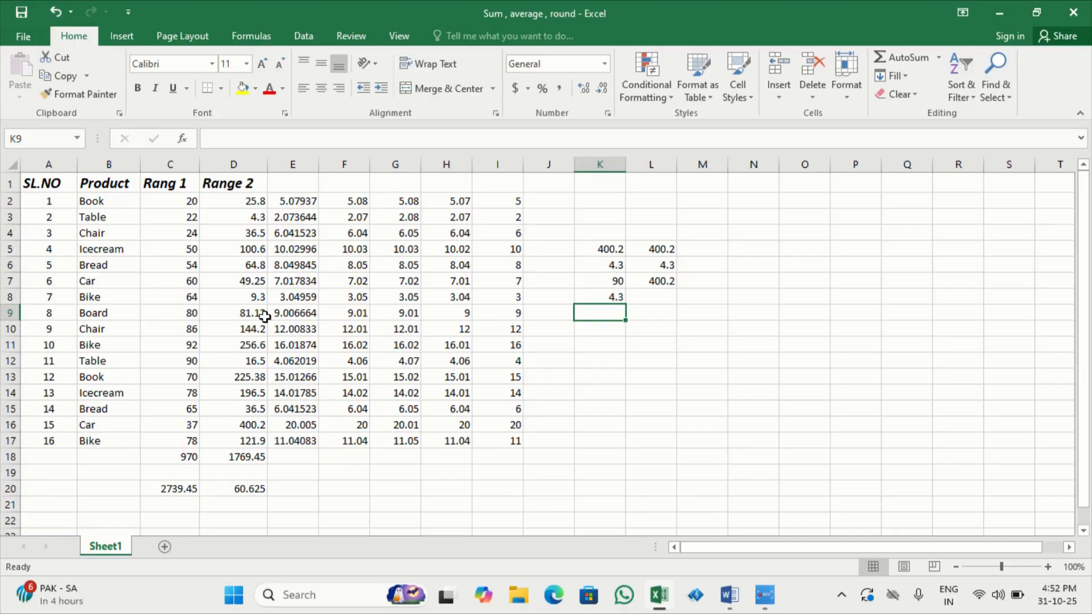
Change the k argument of the SMALL formula in cell K8 to 2, giving =SMALL(D2:D17,2).
left_click(605, 298)
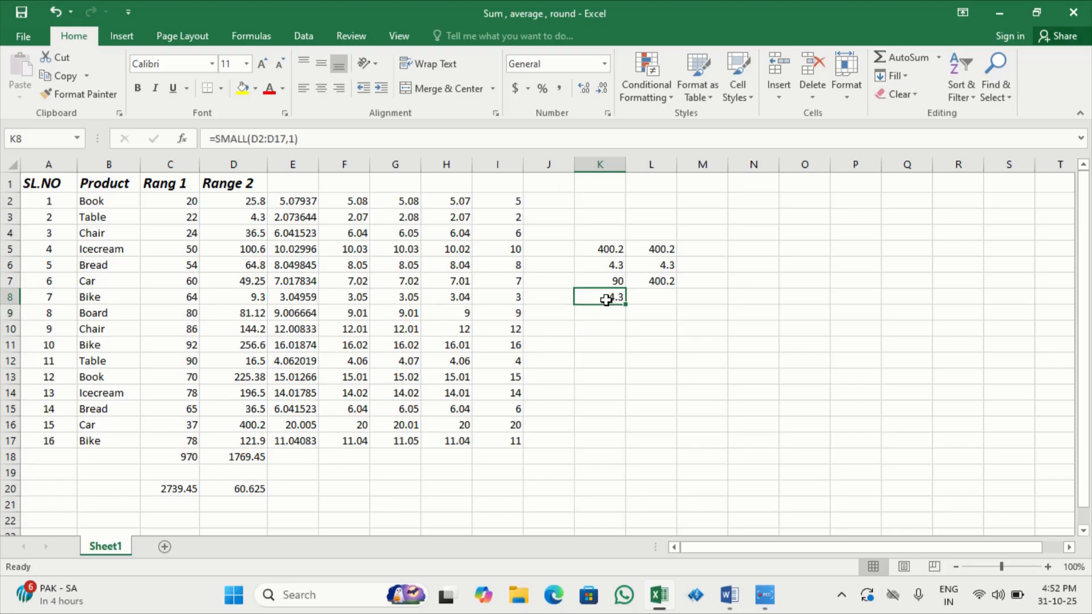
left_click(294, 139)
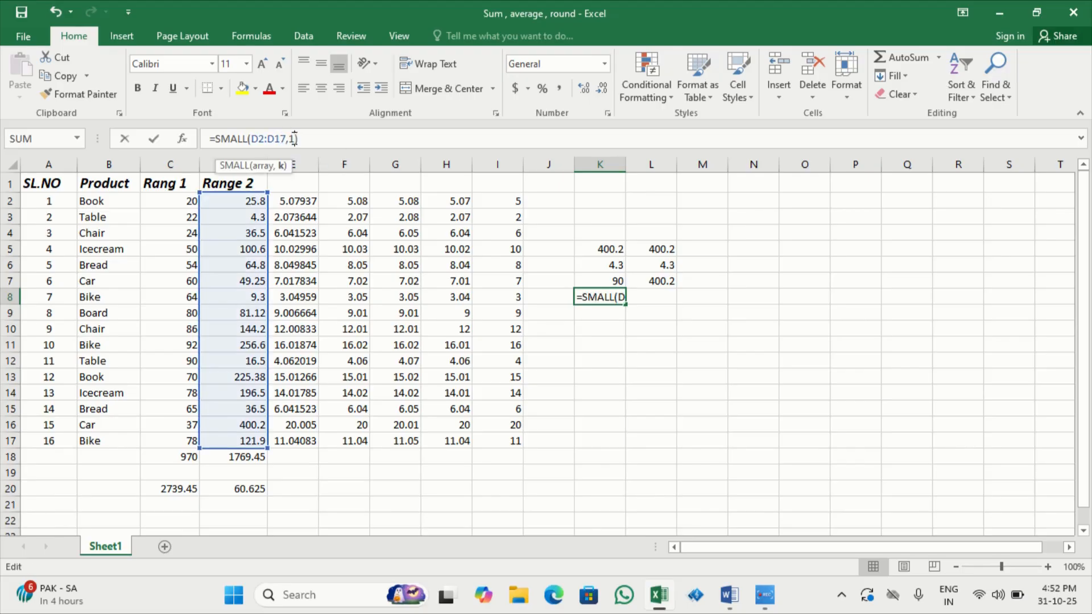
key("BackSpace")
type("2")
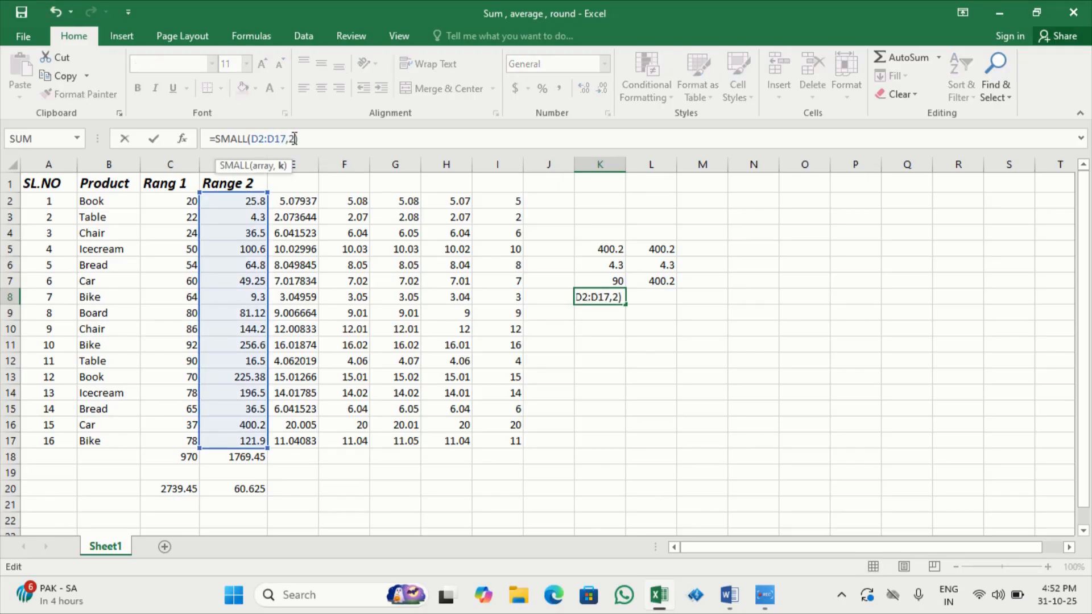
key("Return")
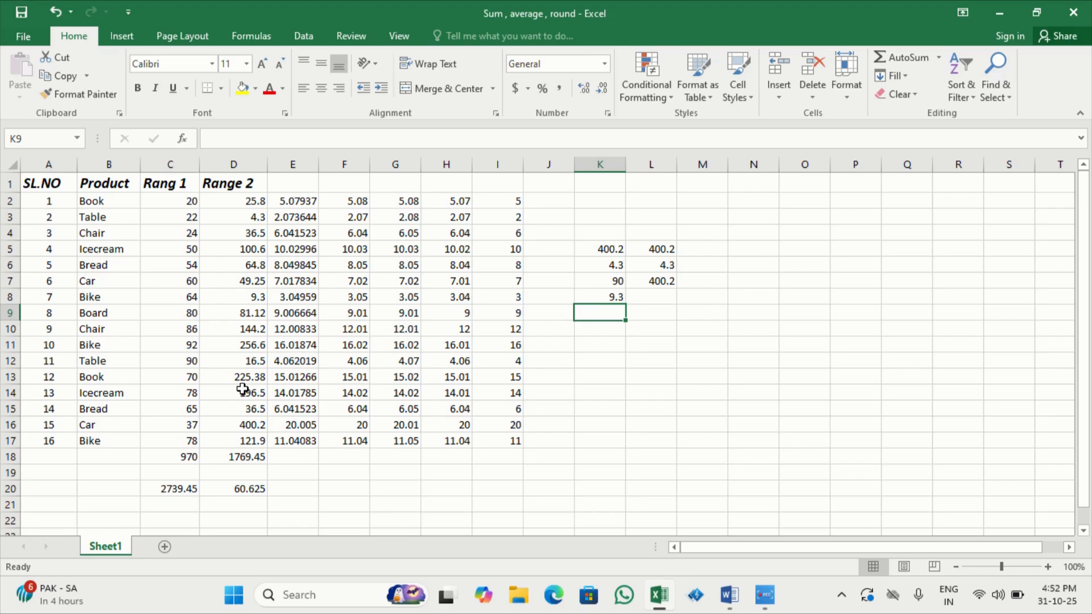
left_click(618, 298)
left_click(627, 346)
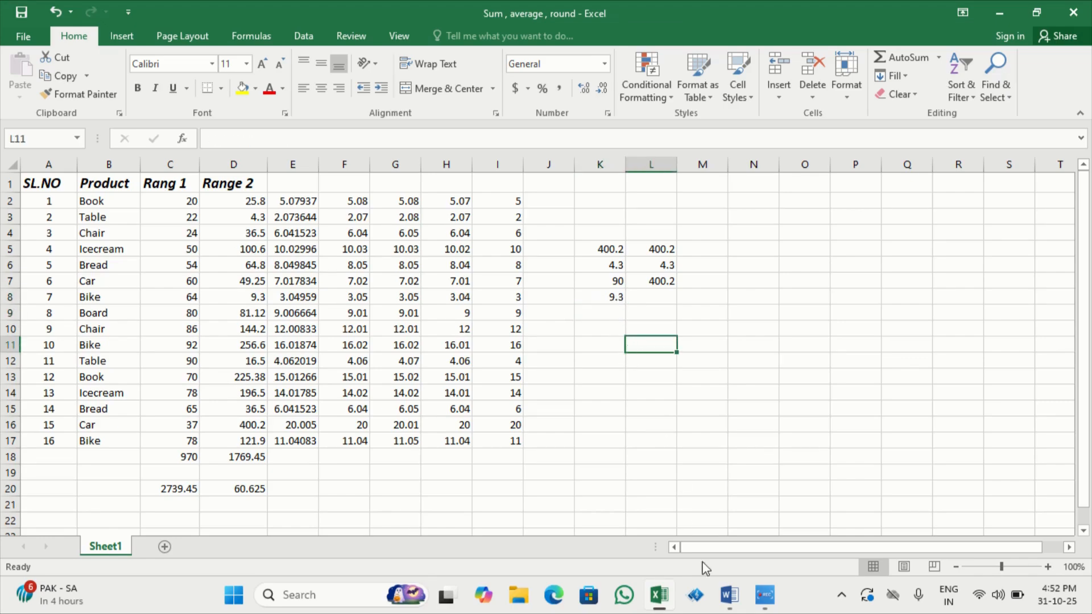
Consult the Rank function's description, syntax and reference-locking notes in Word and return to the Excel workbook.
left_click(730, 595)
scroll(510, 419, "down", 3)
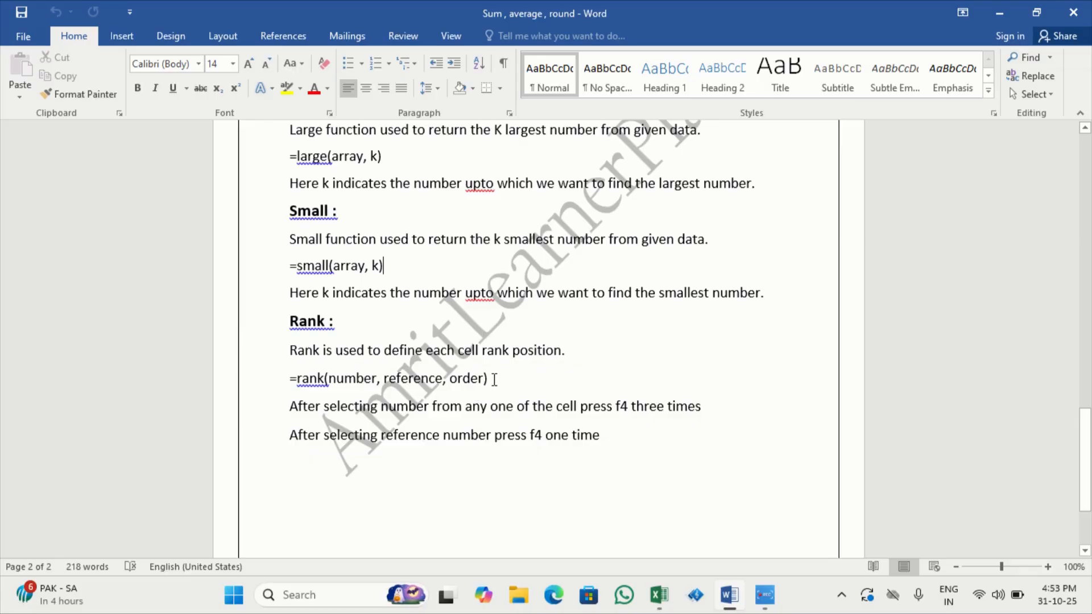
scroll(495, 378, "down", 1)
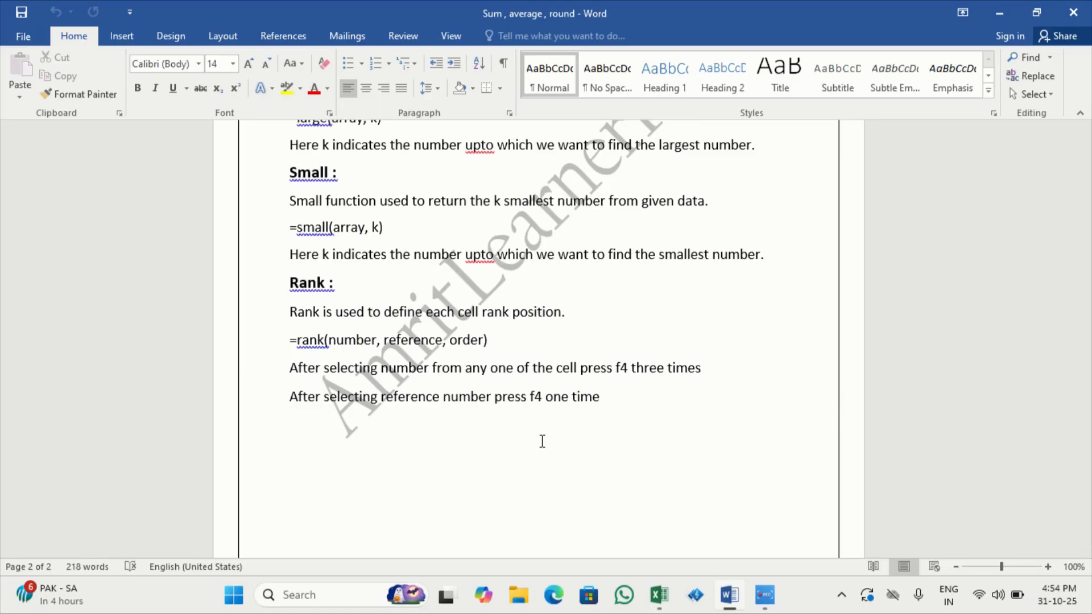
left_click(670, 601)
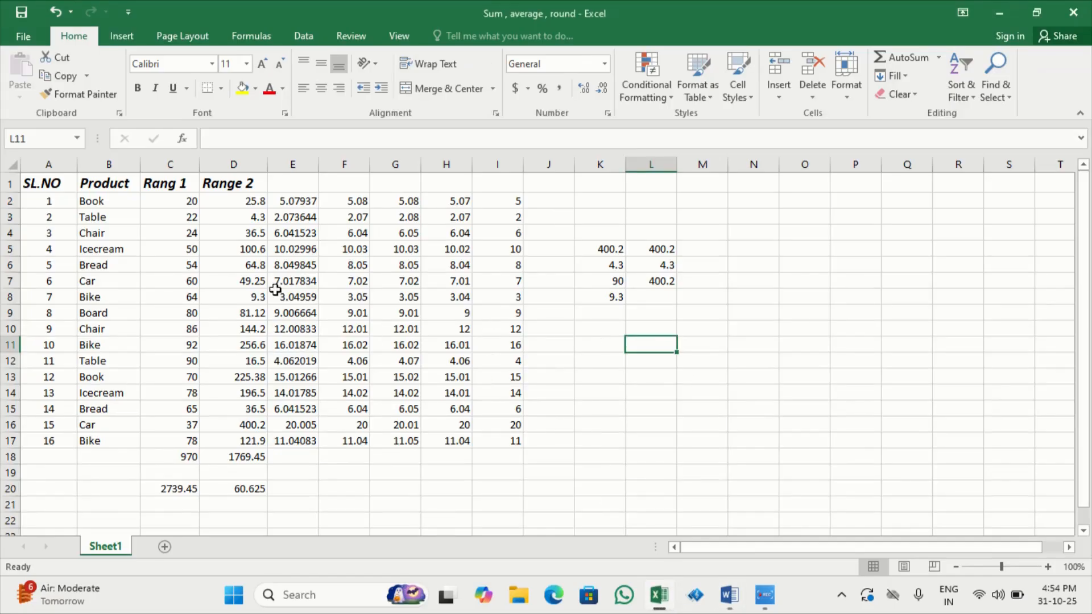
Start a RANK formula in cell K10 with the column-locked reference $C2 as its number argument.
left_click(192, 204)
left_click_drag(192, 203, 183, 441)
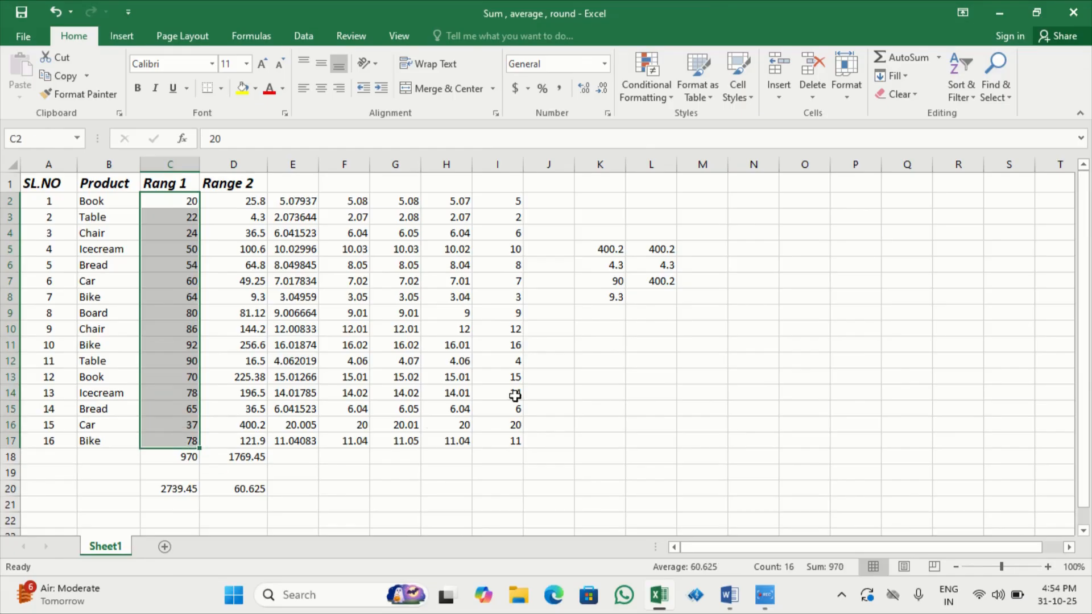
left_click(611, 332)
type("=")
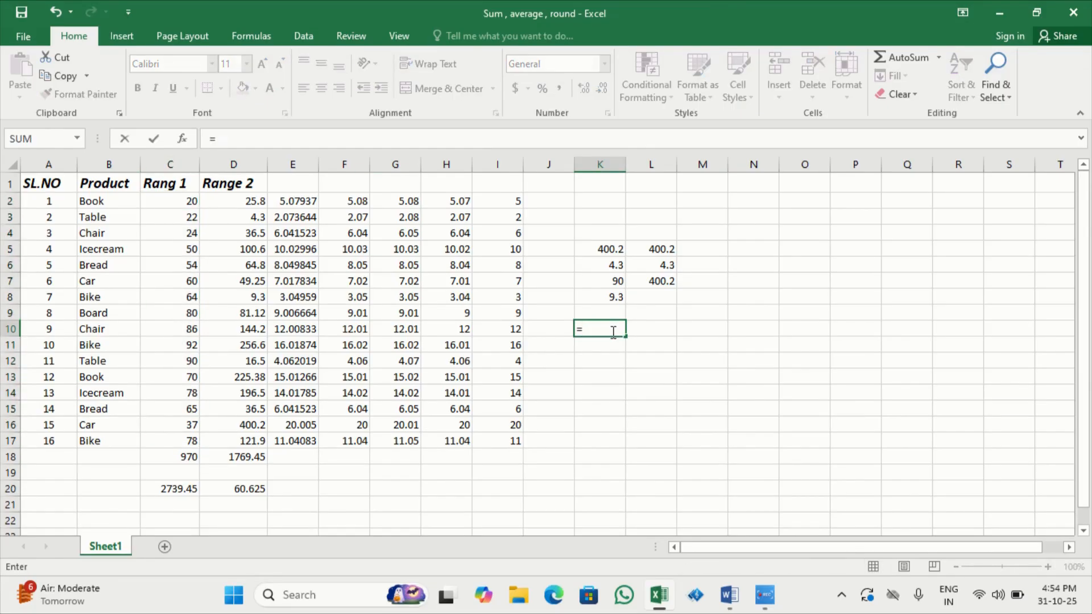
type("ran")
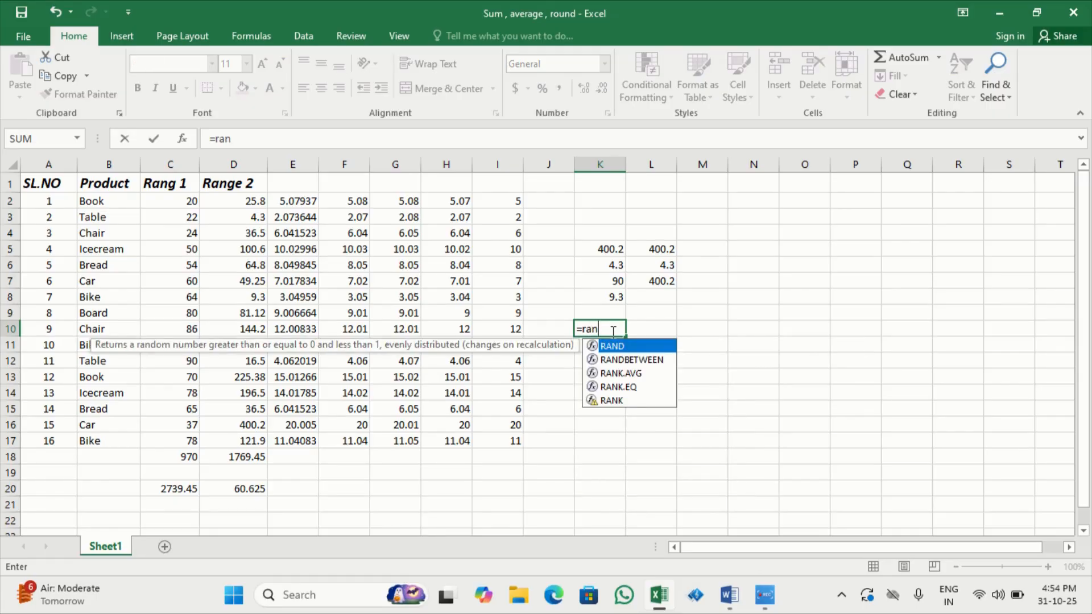
key("Down")
key("Down")
key("Down")
key("Down")
key("Tab")
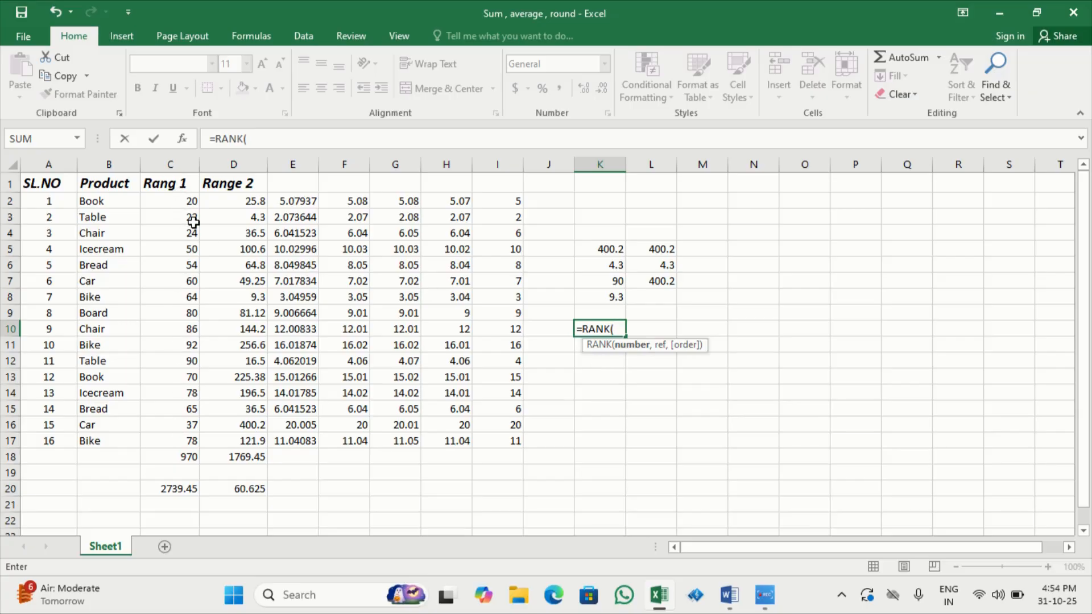
left_click(191, 198)
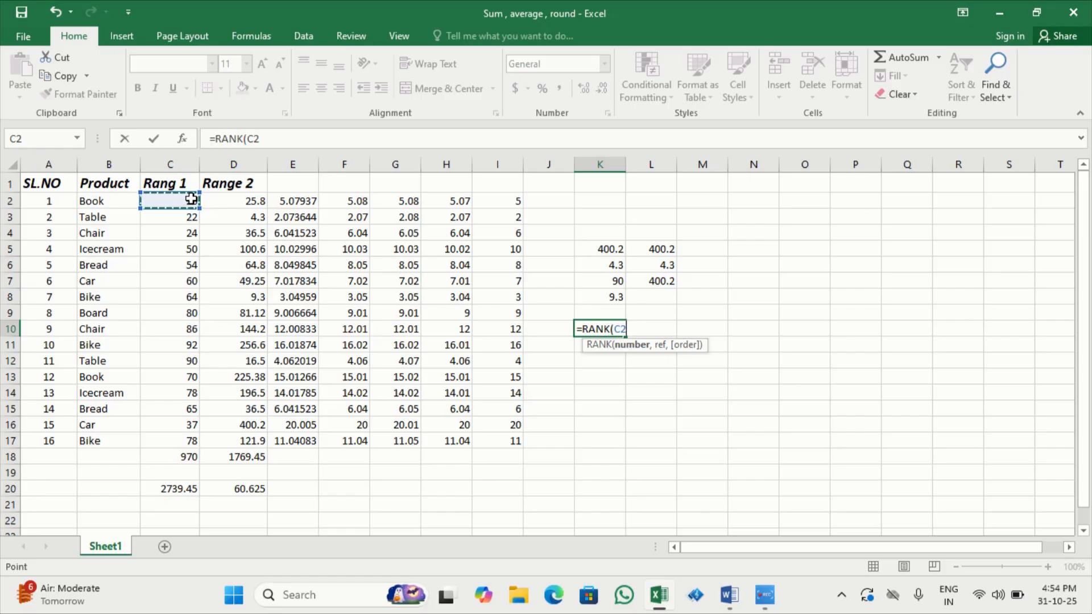
key("F4")
key("F4")
key("F4")
type(",")
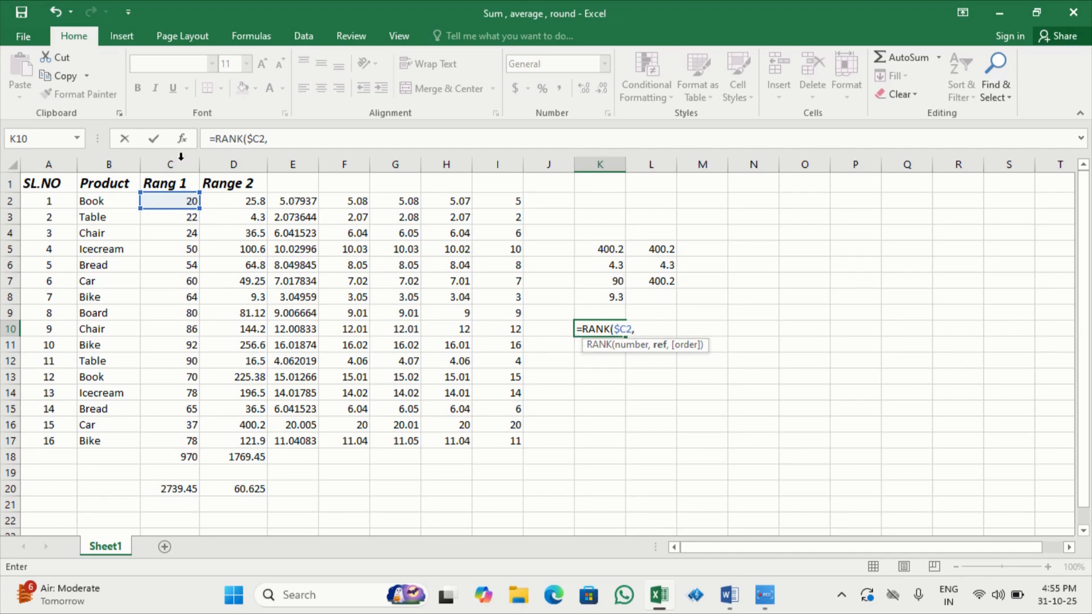
Complete the RANK formula in K10 with the absolute reference $C$2:$C$17 and descending order 0.
left_click_drag(176, 202, 178, 449)
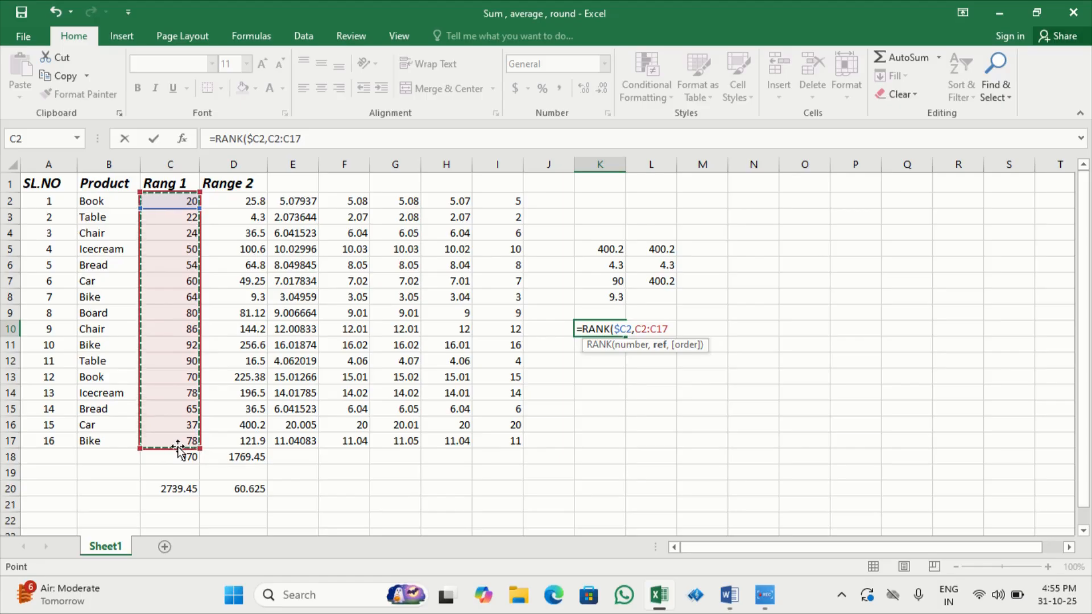
key("F4")
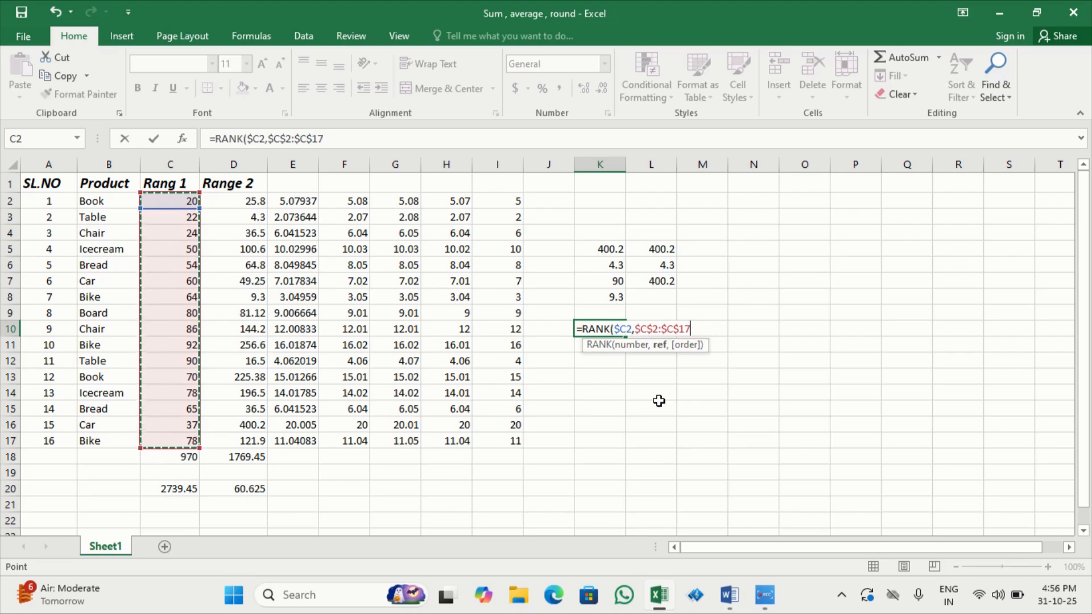
type(",")
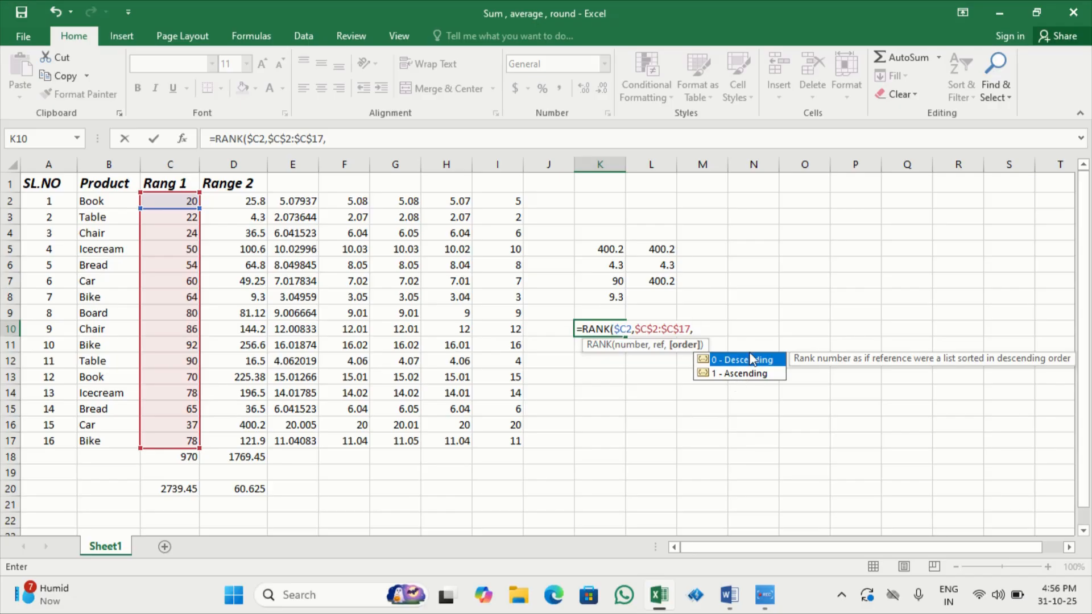
type("0)")
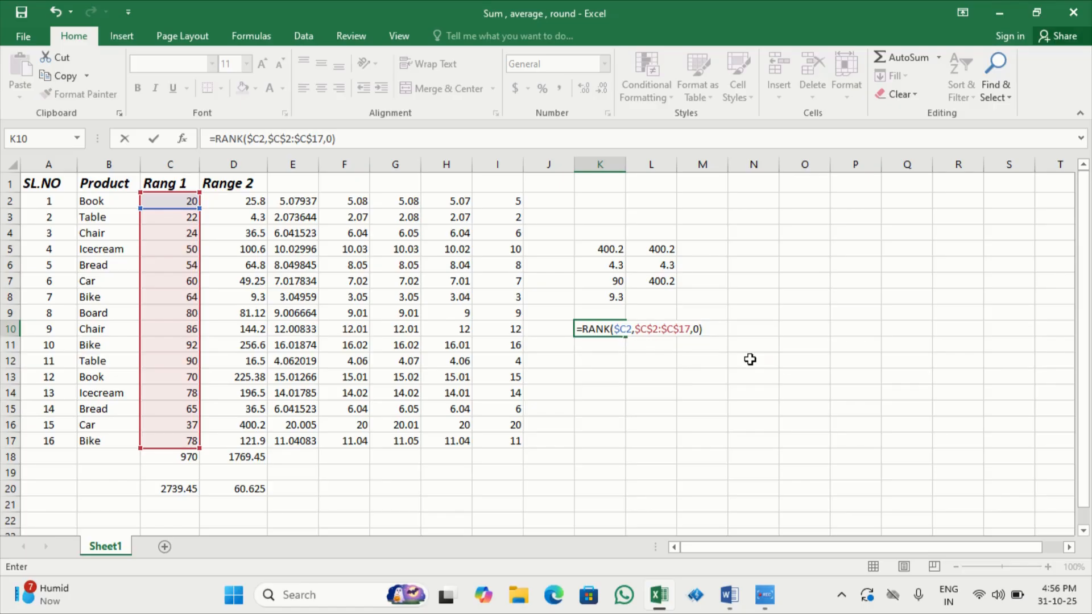
key("Return")
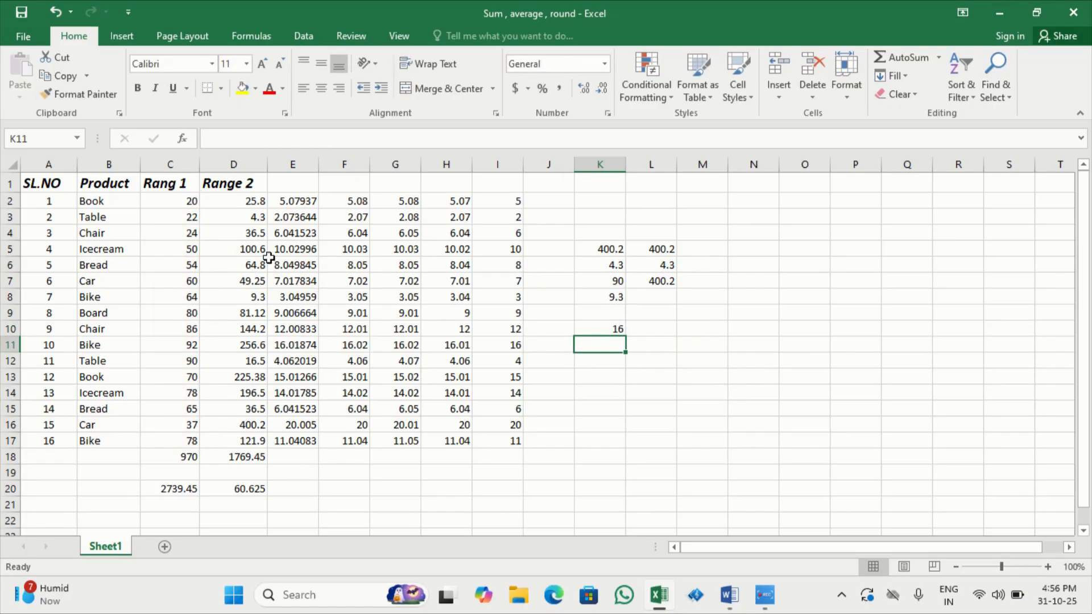
left_click(189, 203)
left_click(610, 328)
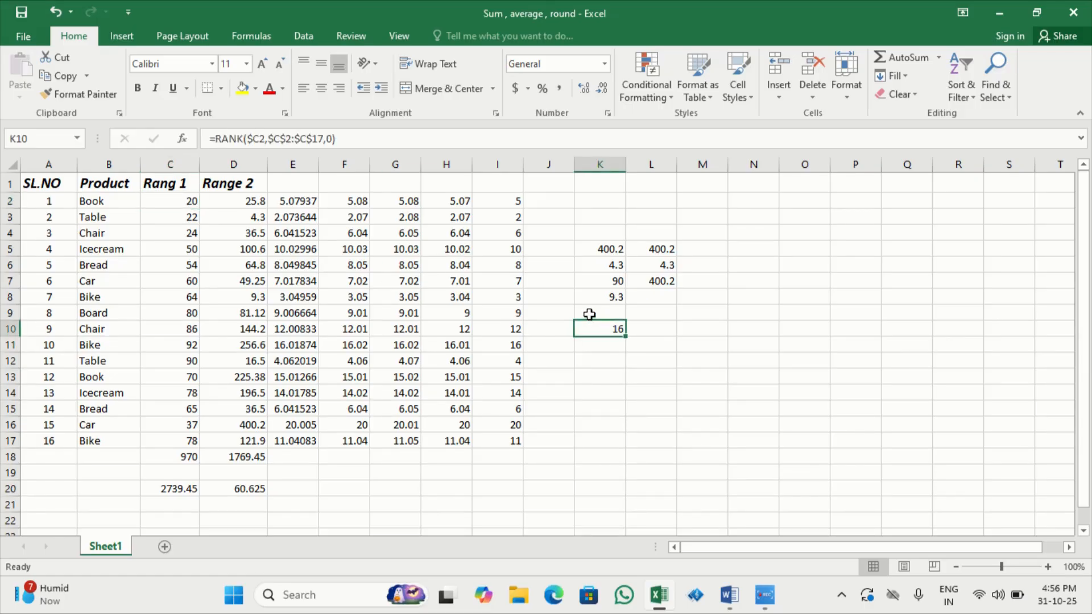
Move the RANK formula from K10 to J2 and fill it down through J17.
left_click_drag(592, 322, 567, 214)
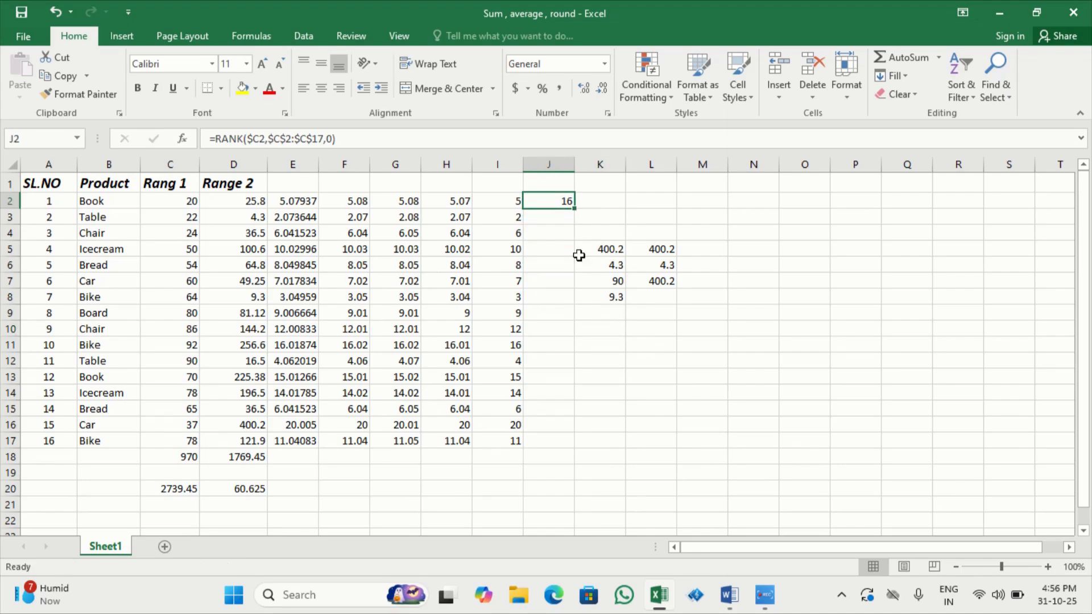
double_click(576, 211)
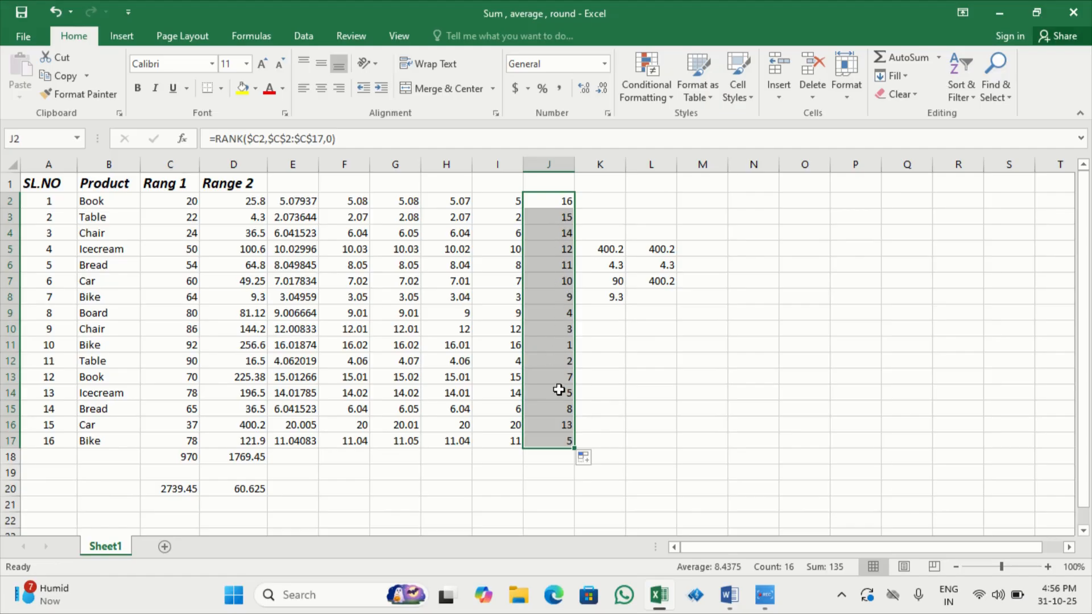
left_click(648, 421)
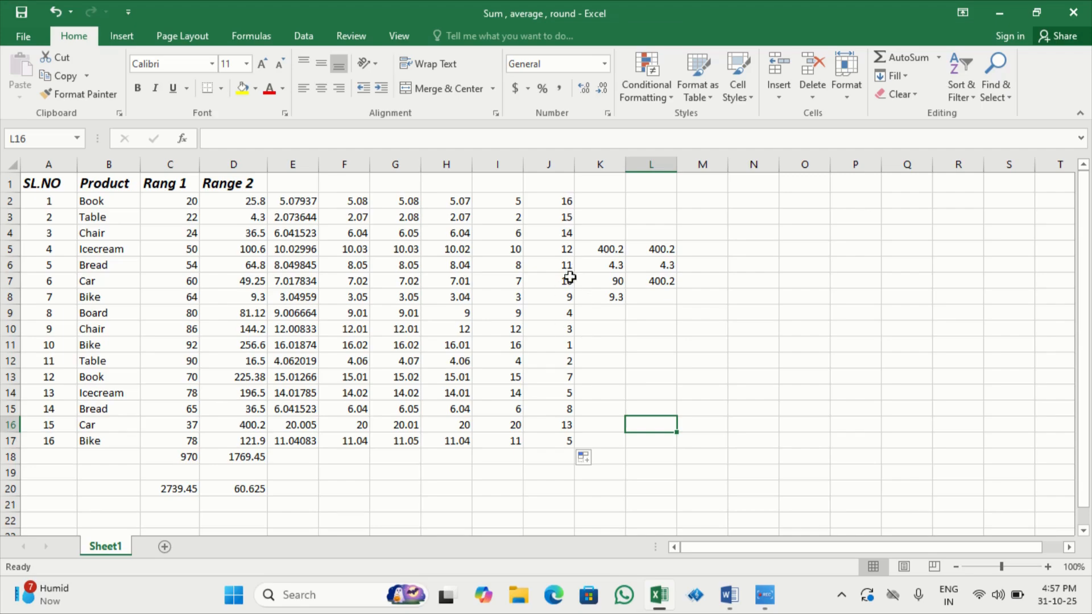
Change the order argument of the RANK formula in J2 to 1 for ascending, giving =RANK($C2,$C$2:$C$17,1).
left_click(555, 199)
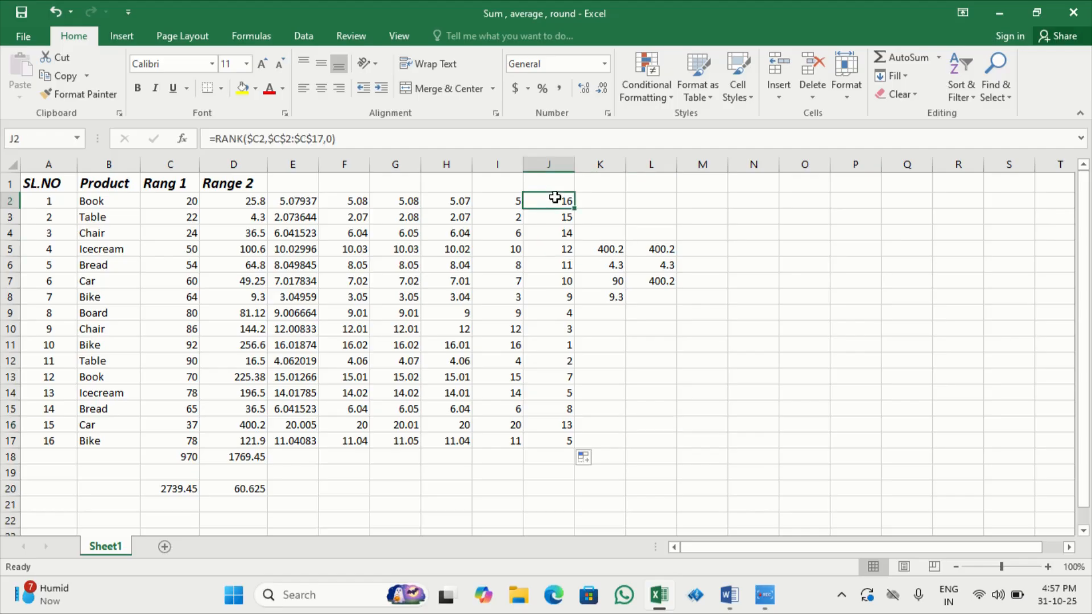
left_click(331, 138)
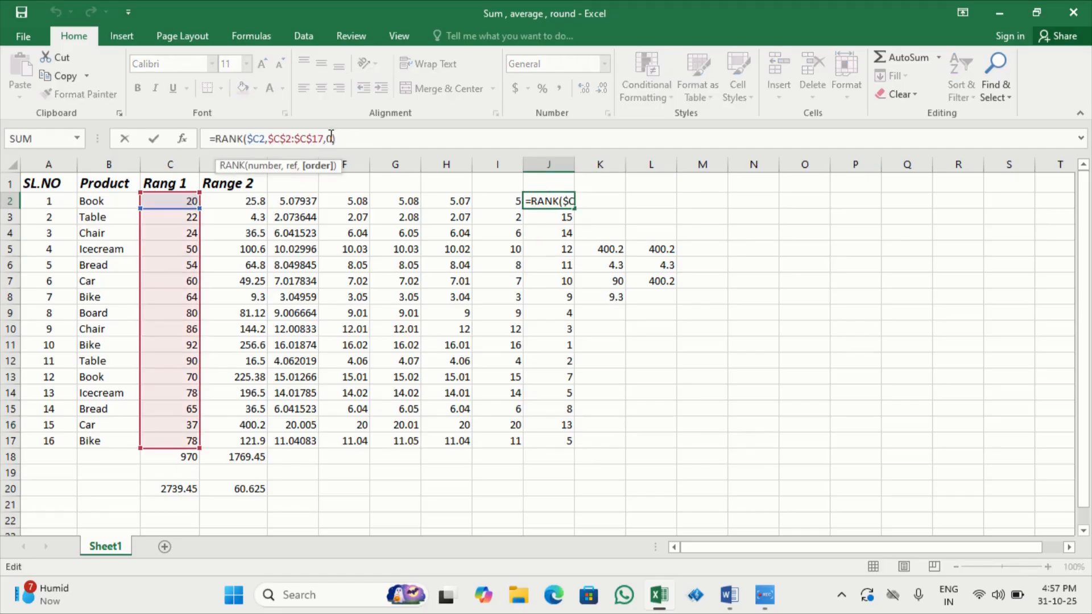
key("BackSpace")
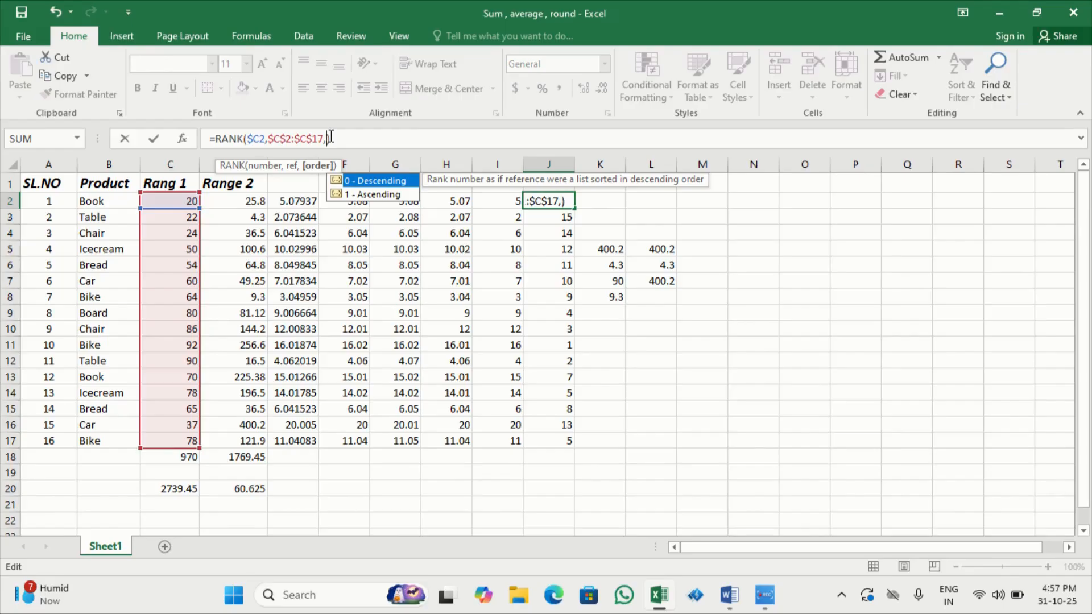
type("1")
key("Return")
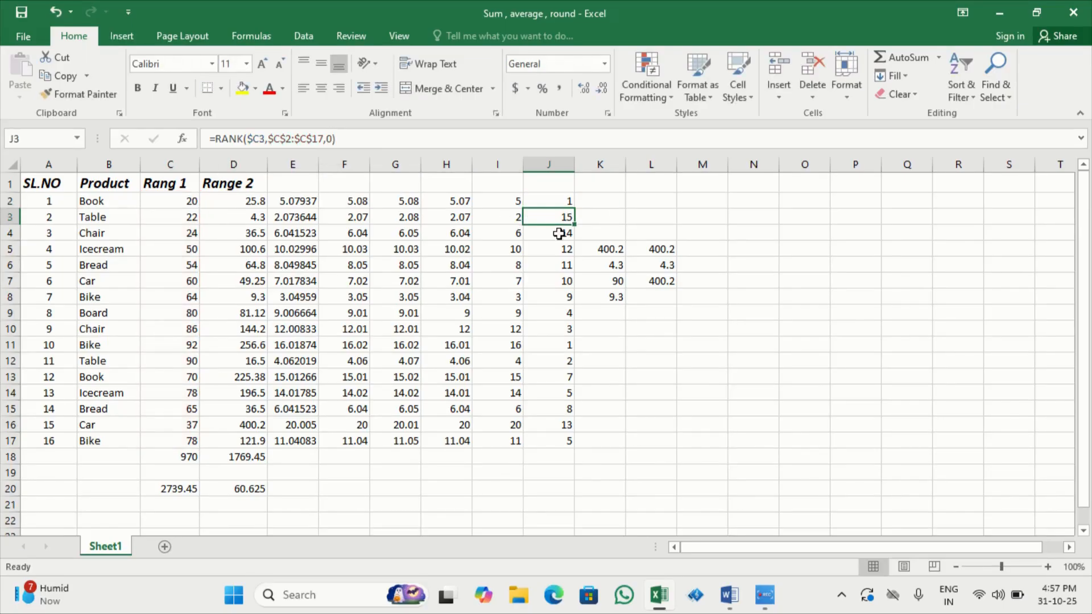
Fill the ascending RANK formula from J2 down through J17 to replace the descending ranks.
left_click(569, 204)
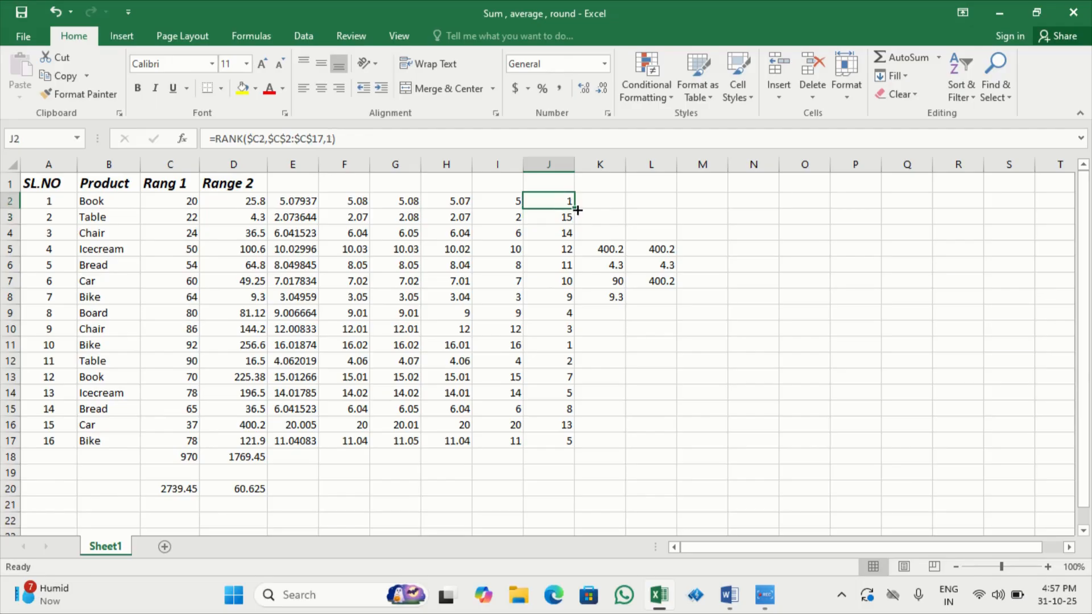
left_click_drag(575, 210, 572, 446)
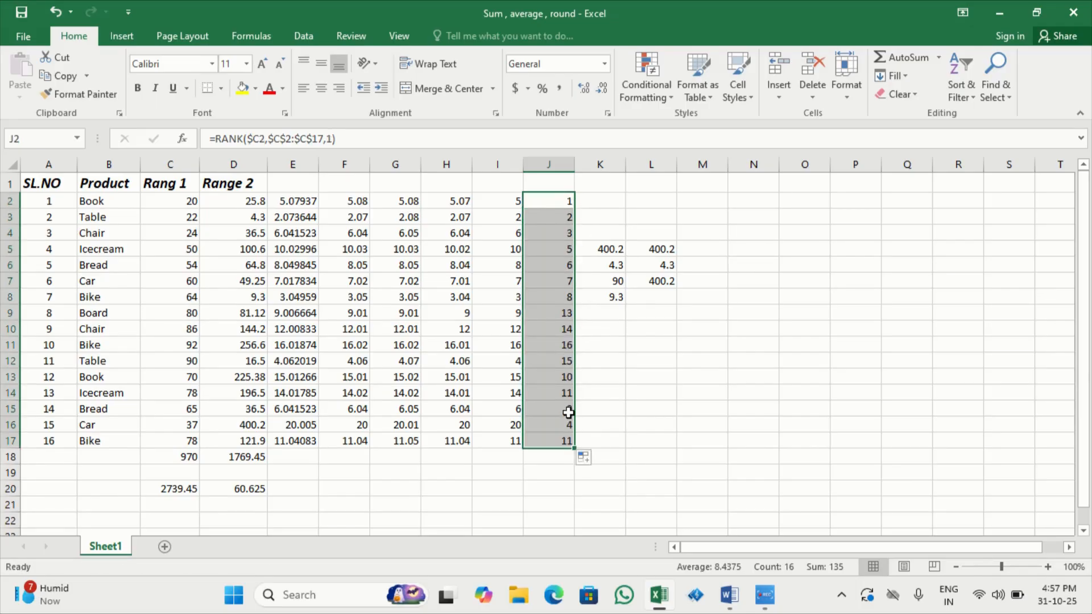
left_click(687, 412)
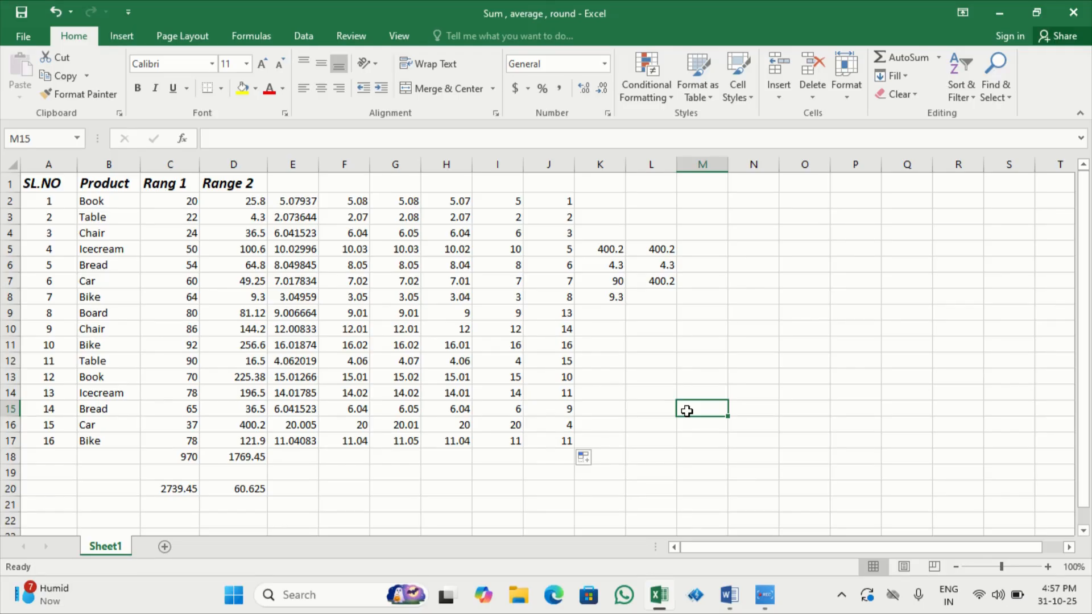
mouse_move(770, 600)
mouse_move(730, 596)
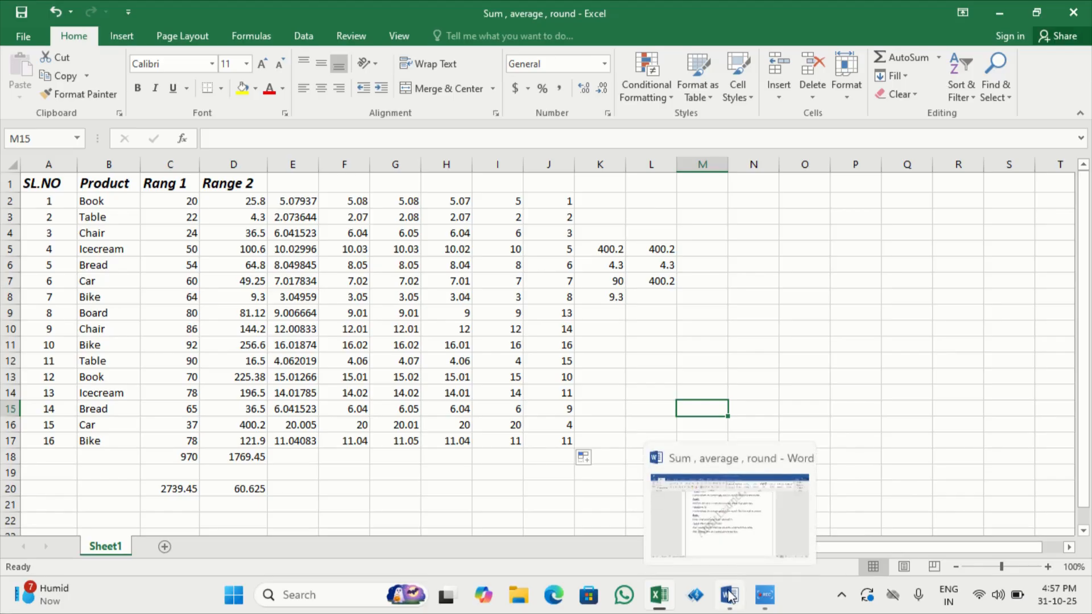